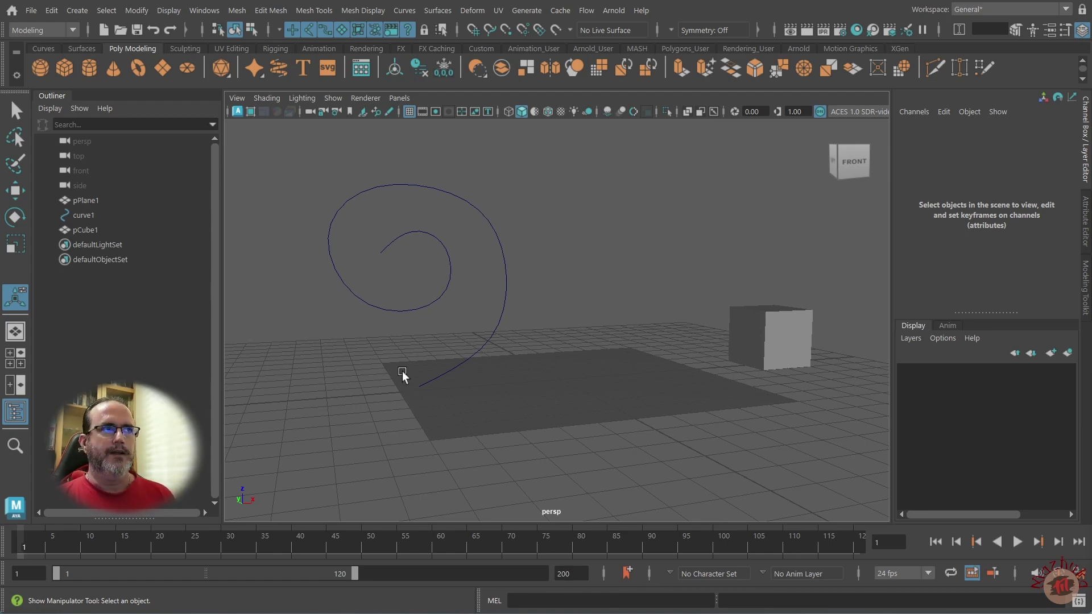
Display the Modeling Toolkit and locate the Extrude command among the mesh component editing operations
left_click(1085, 281)
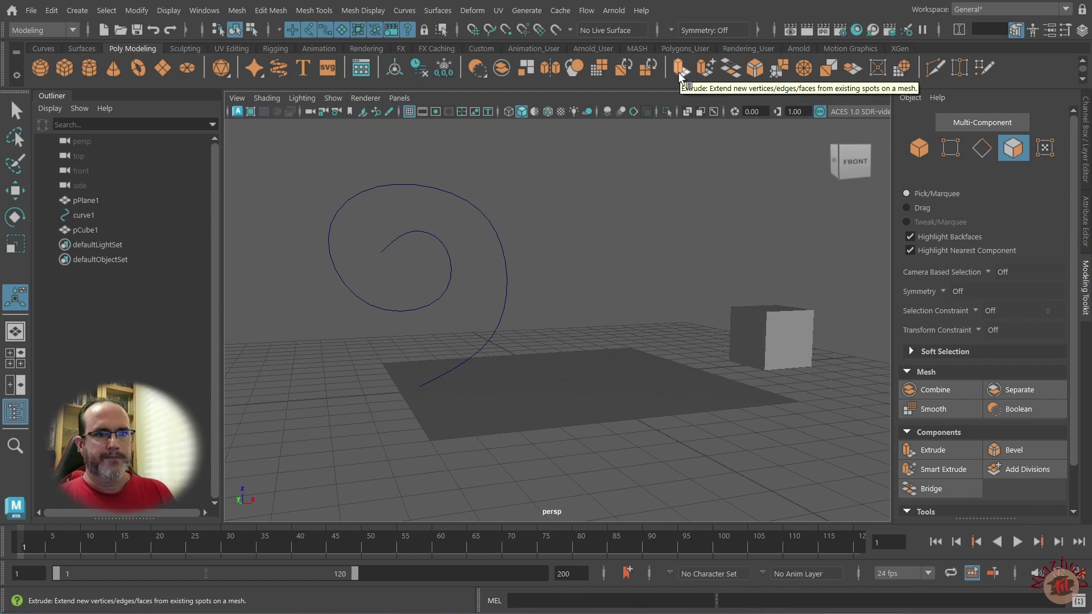
left_click(271, 10)
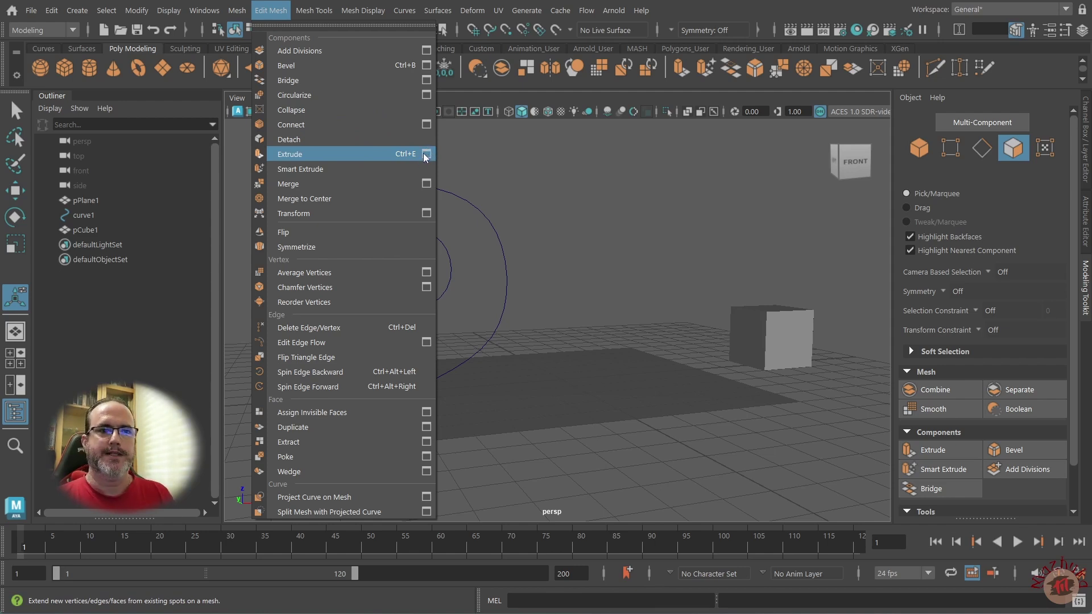
left_click(591, 221)
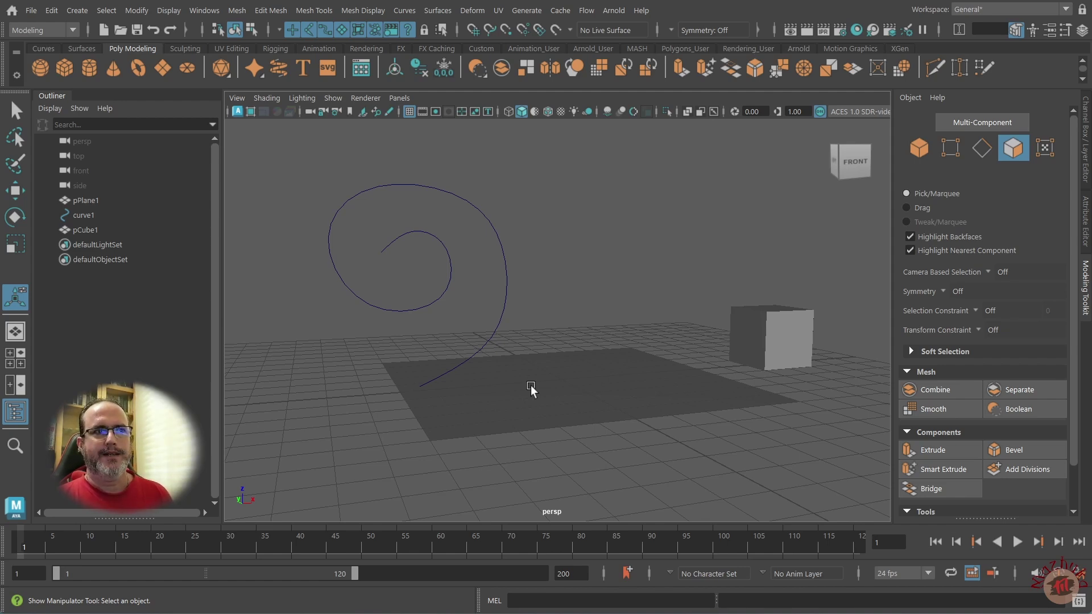
Extrude a single face near the plane's right edge straight up with the Move tool, to about 1.8 units high
left_click(560, 368)
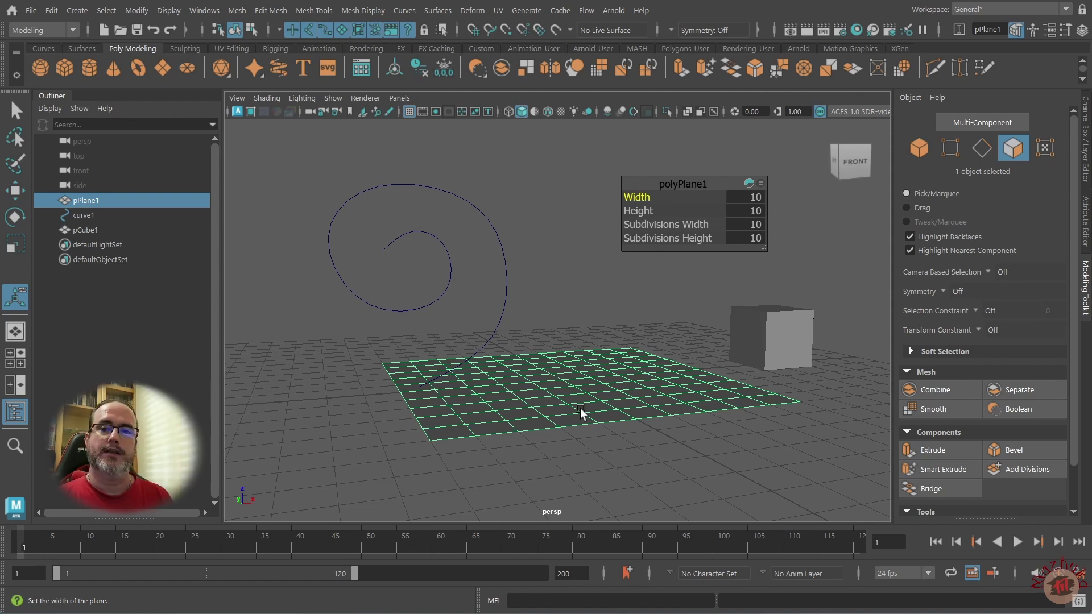
left_click(644, 394)
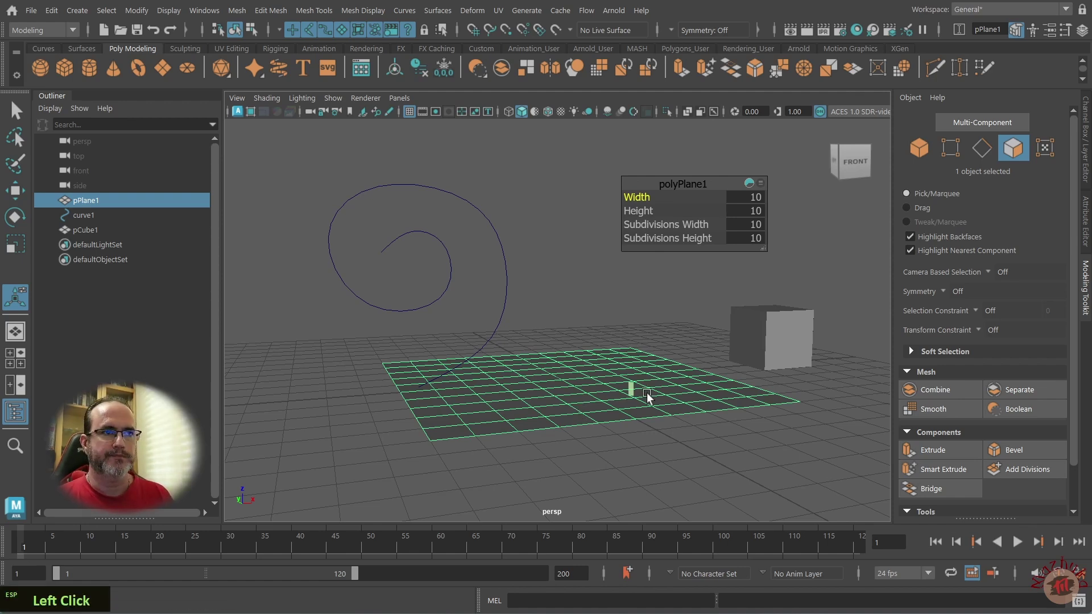
right_click_drag(646, 396, 654, 391)
left_click(699, 391)
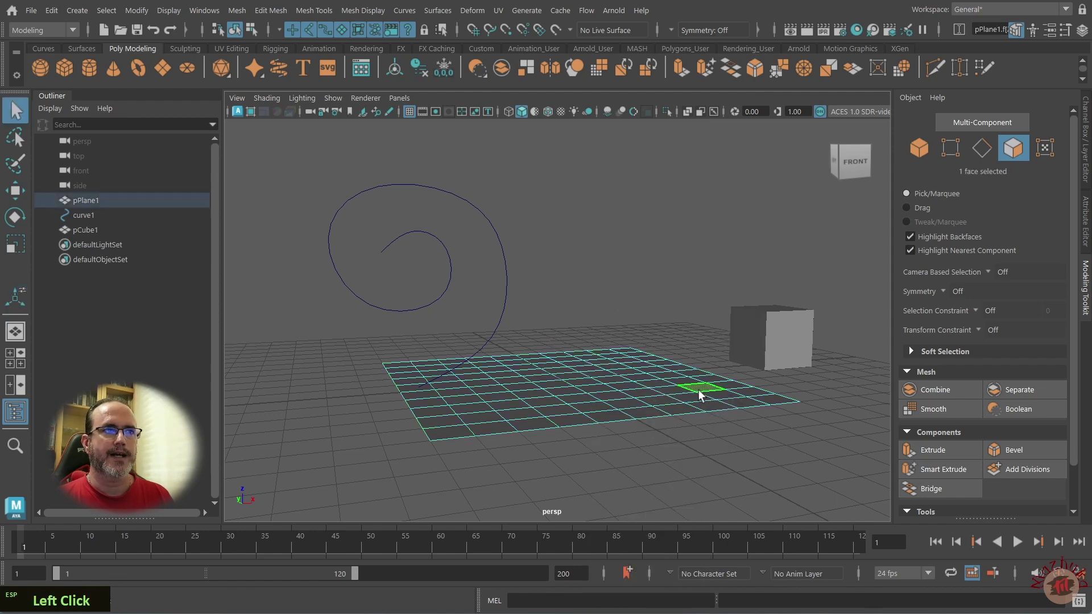
key("w")
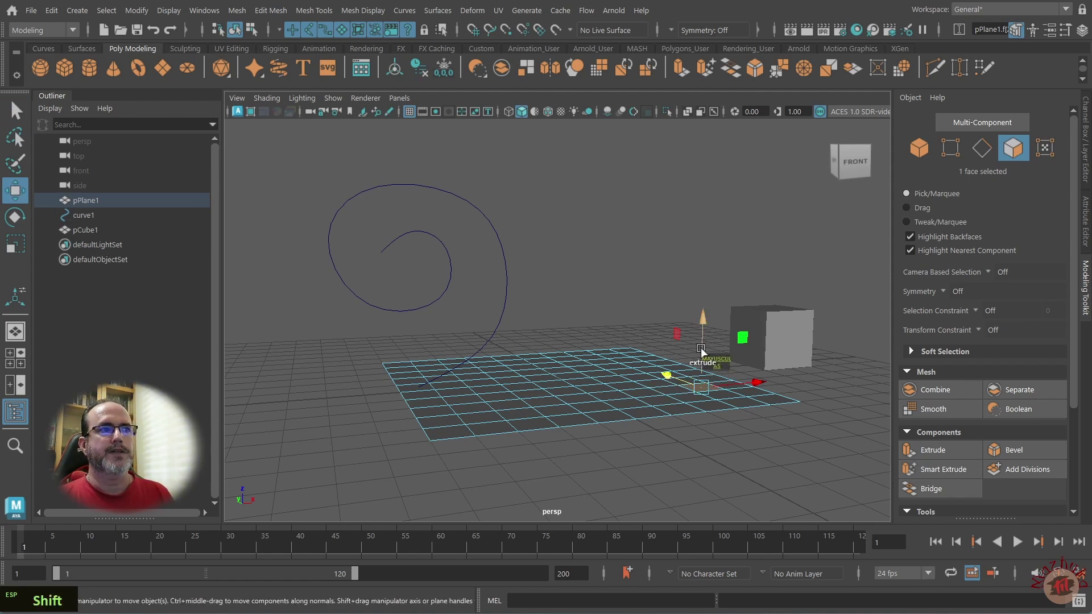
left_click_drag(704, 349, 703, 329, "shift")
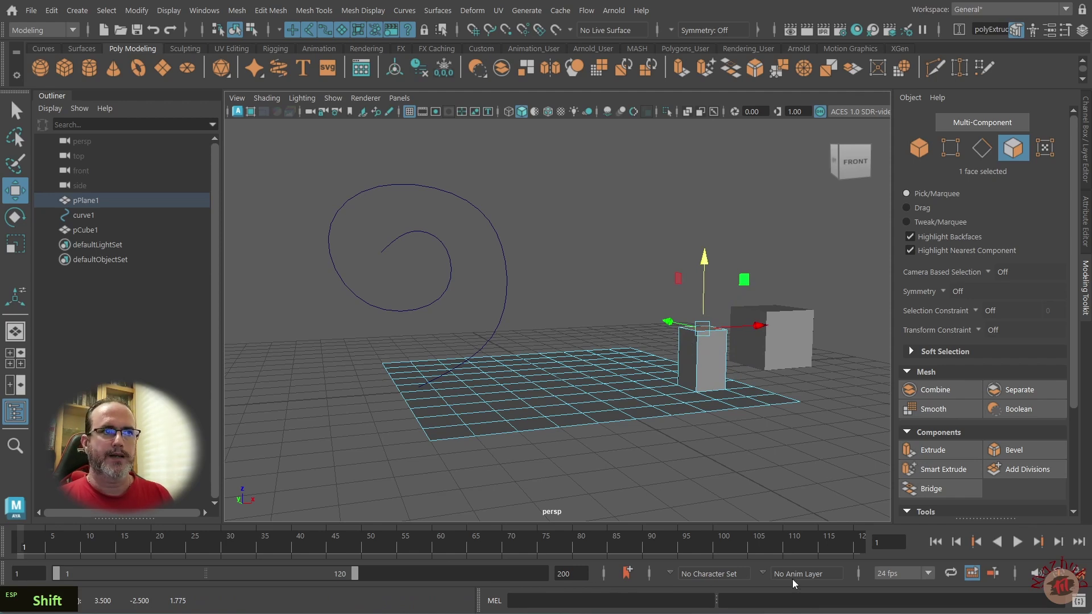
Extrude another plane face close to the first pillar with a Thickness of 1.8, and clear the selection
left_click(661, 403)
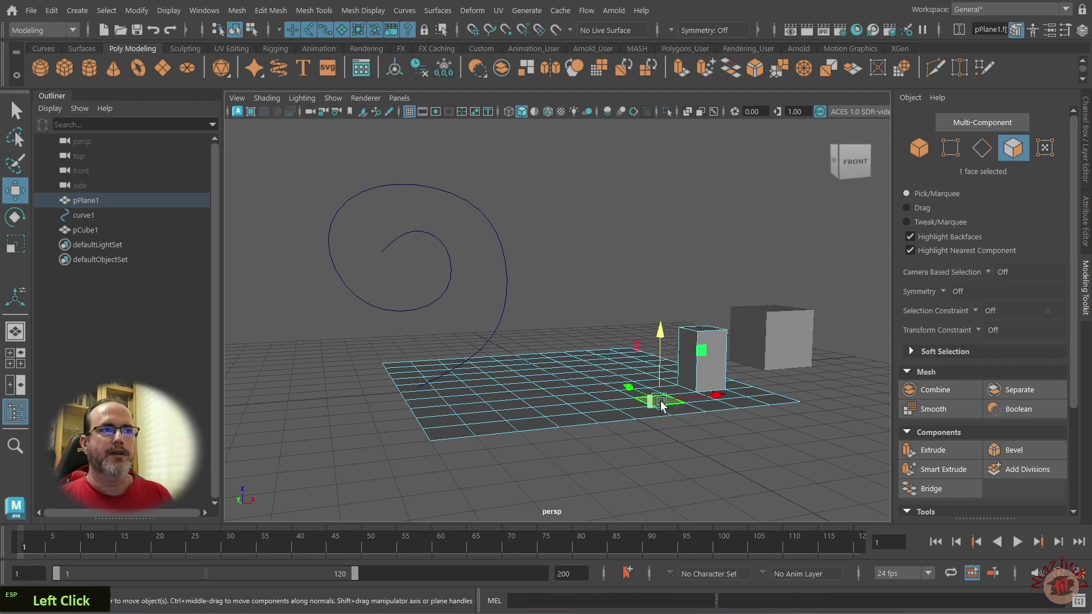
key("ctrl+e")
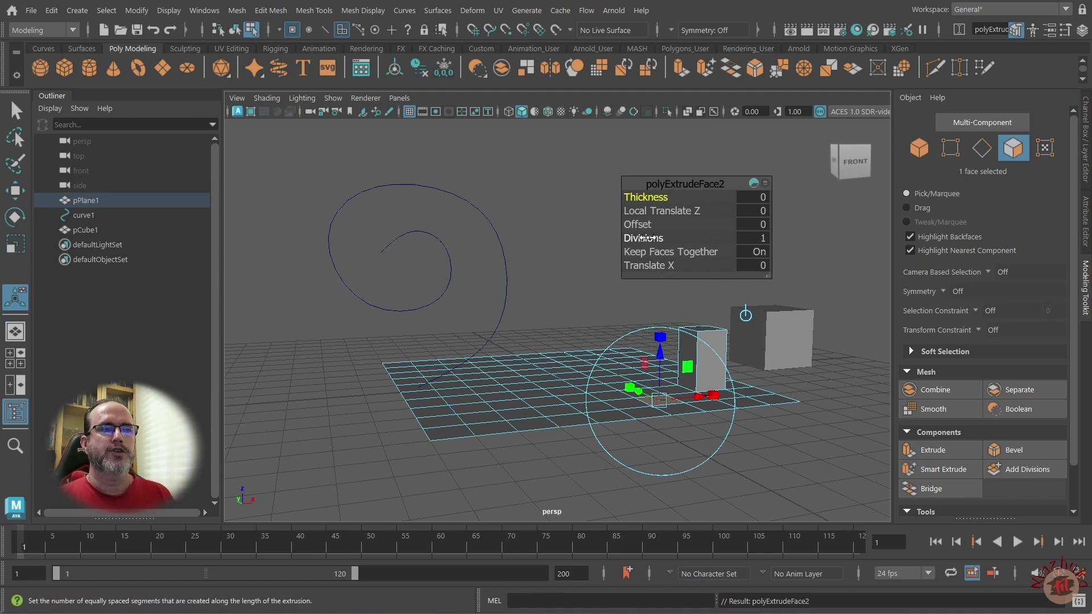
left_click_drag(643, 197, 658, 197)
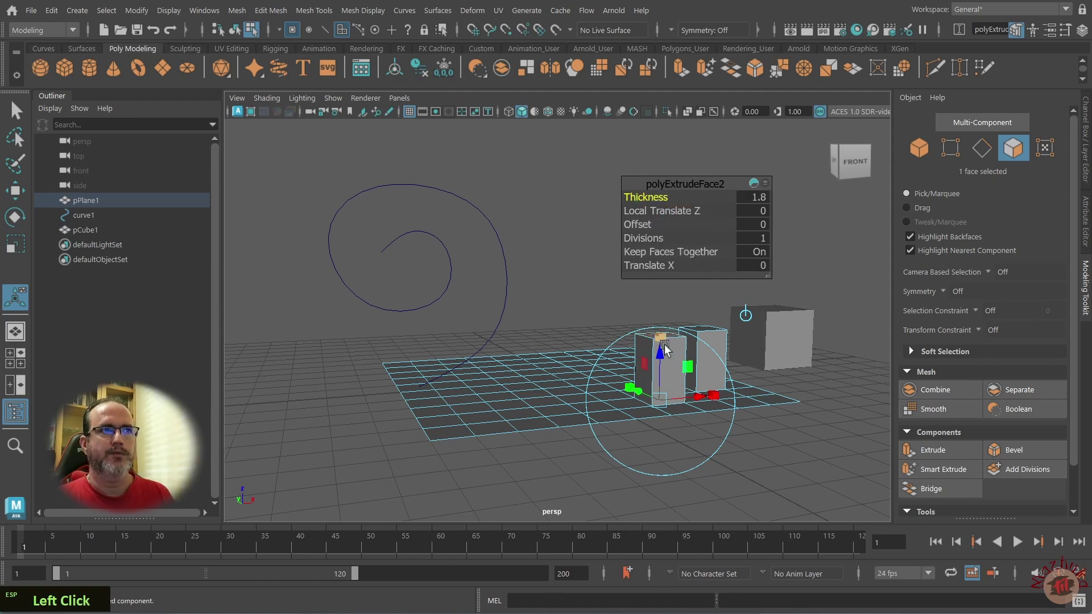
left_click(712, 428)
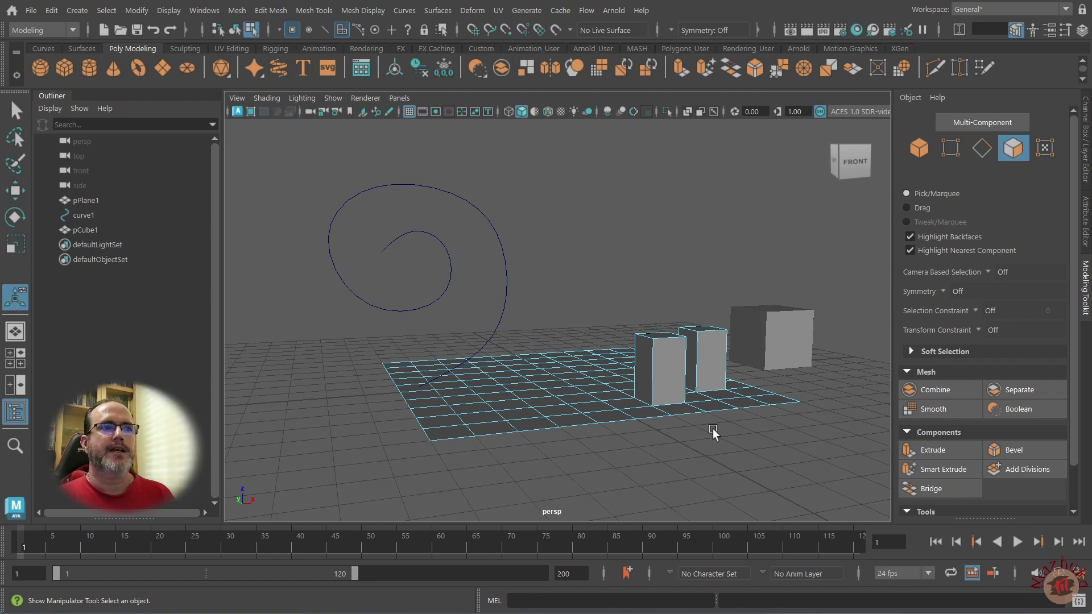
Extrude a single vertex behind the two pillars, near the plane's edge, straight up about 1.3 units with the Move tool
scroll(712, 428, "down", 3)
scroll(636, 384, "up", 9)
scroll(636, 384, "down", 4)
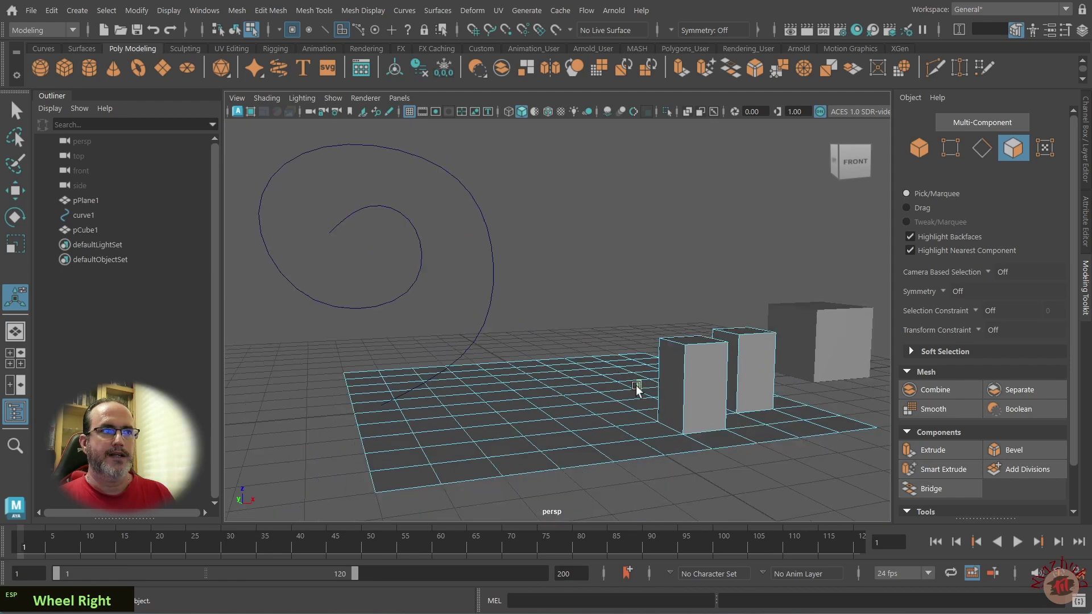
left_click_drag(619, 380, 607, 419, "alt")
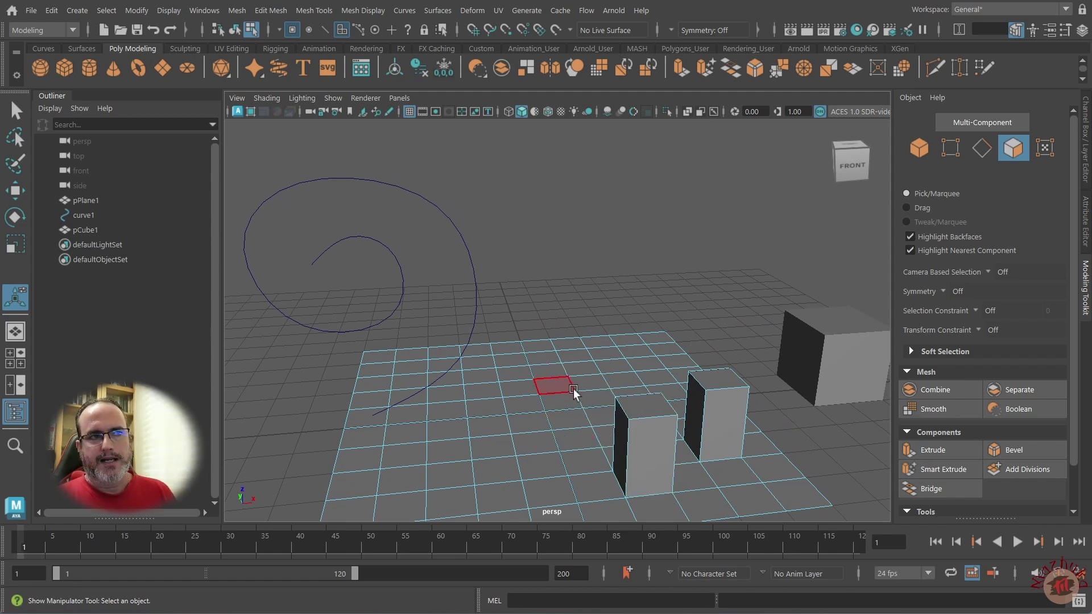
left_click(516, 440)
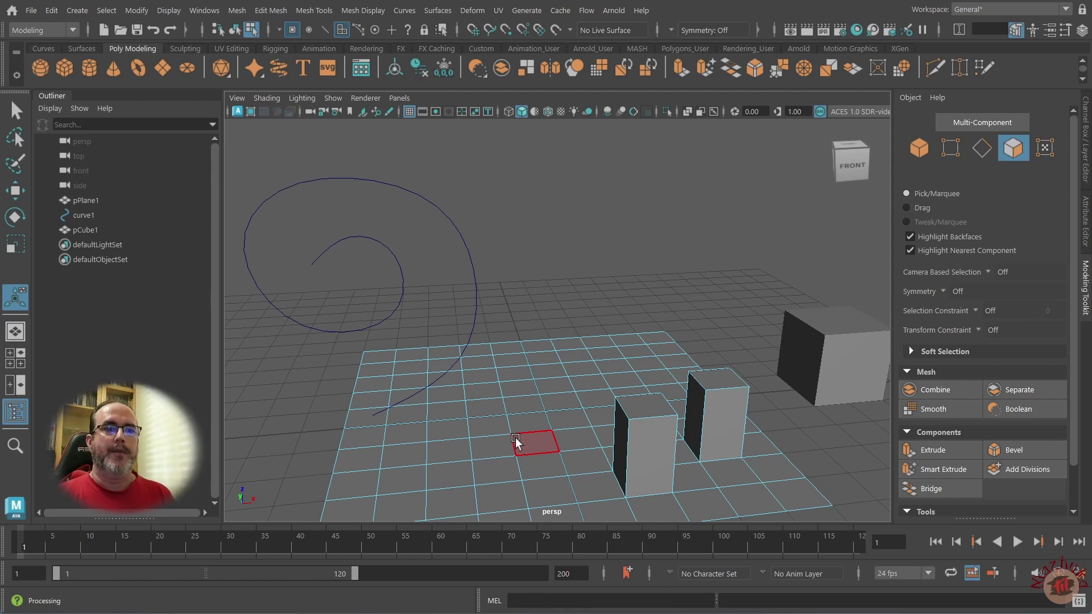
right_click(510, 419)
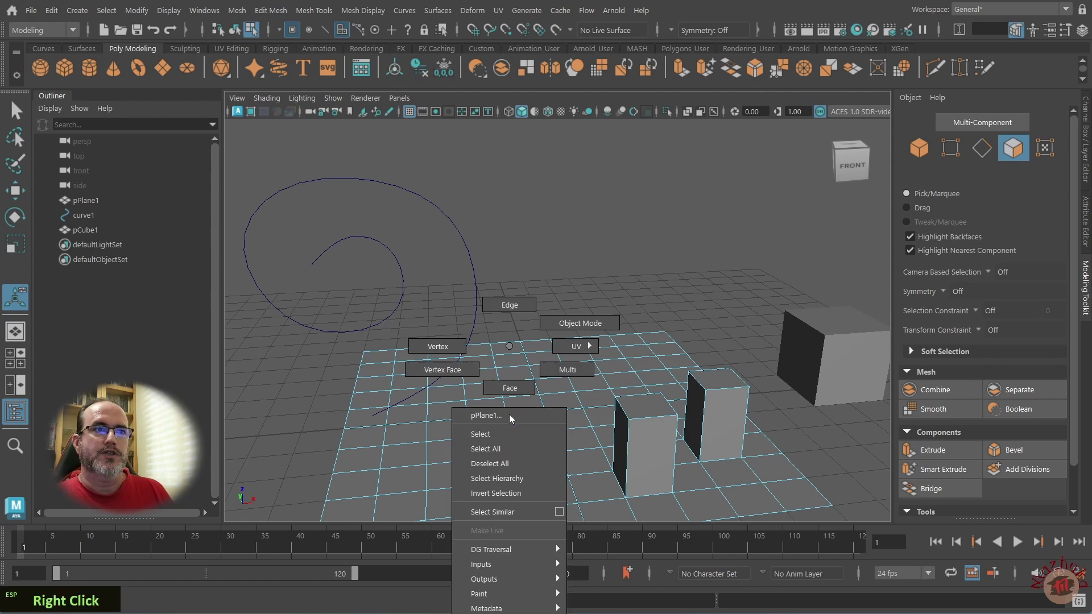
right_click(456, 371)
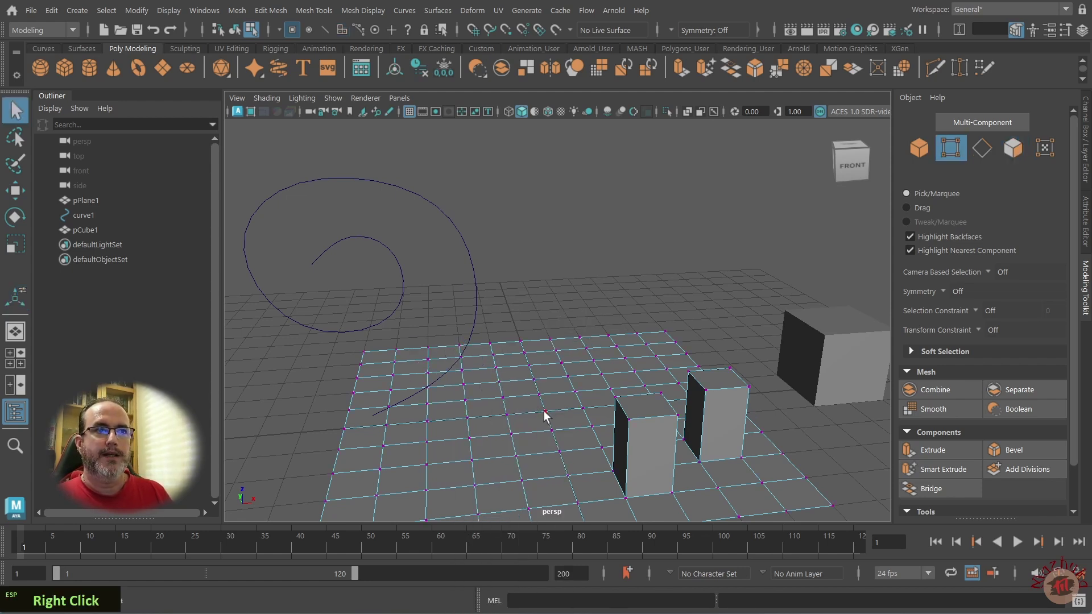
left_click(544, 412)
left_click(666, 368)
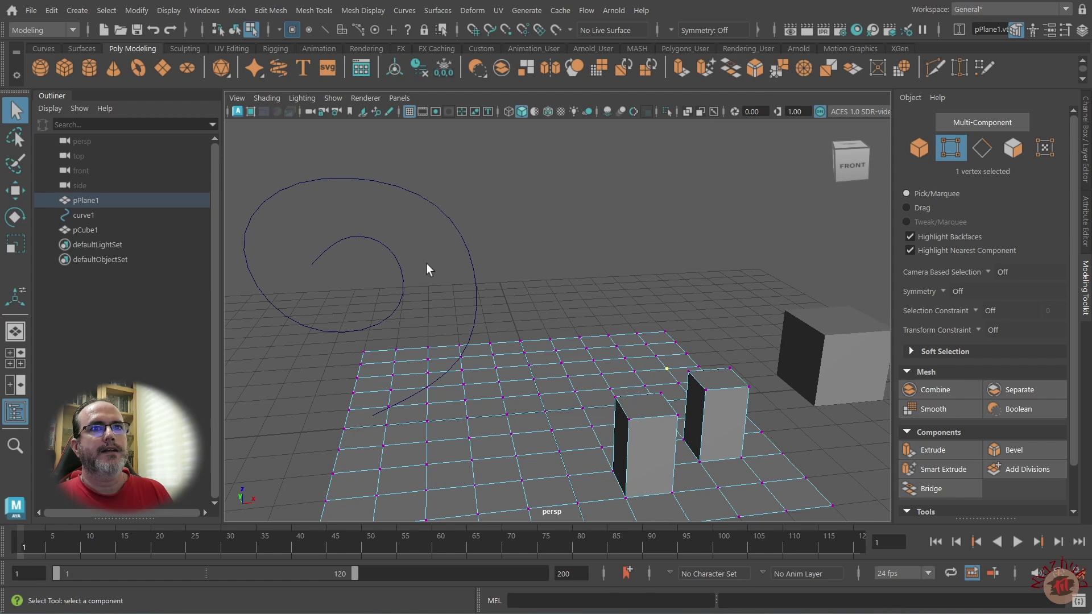
left_click(16, 191)
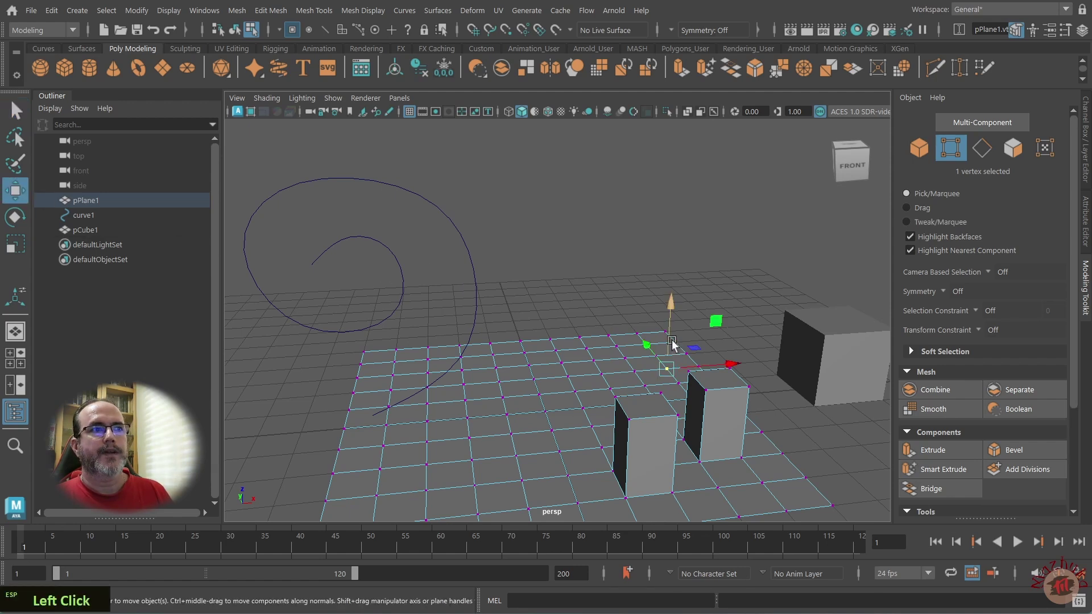
left_click_drag(671, 341, 671, 297, "shift")
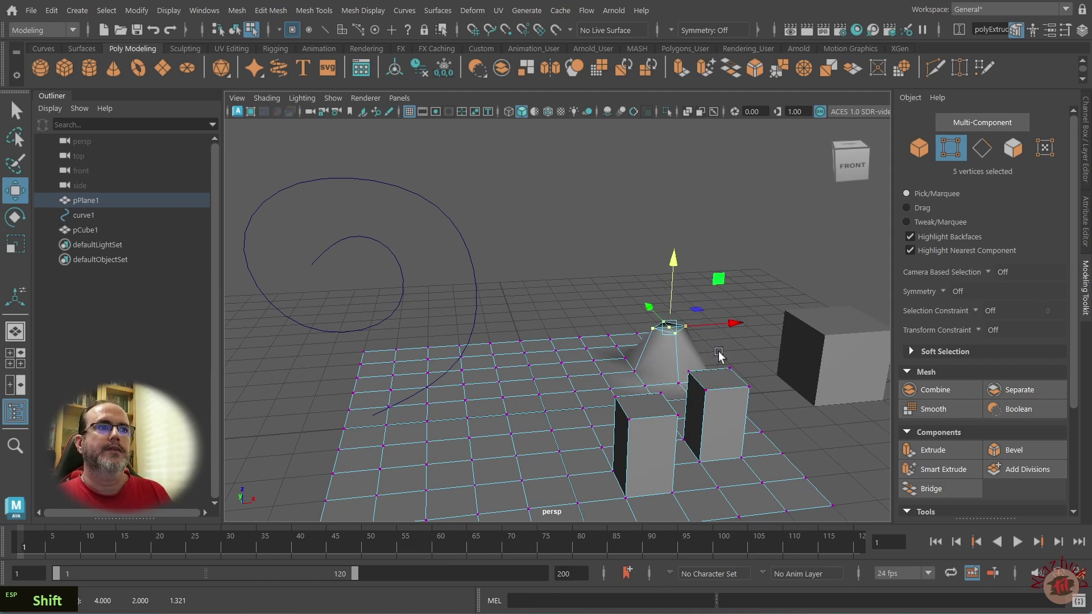
Examine the extruded vertex's new geometry from above and from the side
middle_click_drag(728, 347, 590, 349, "alt")
left_click_drag(590, 349, 806, 408, "alt")
scroll(555, 360, "up", 5)
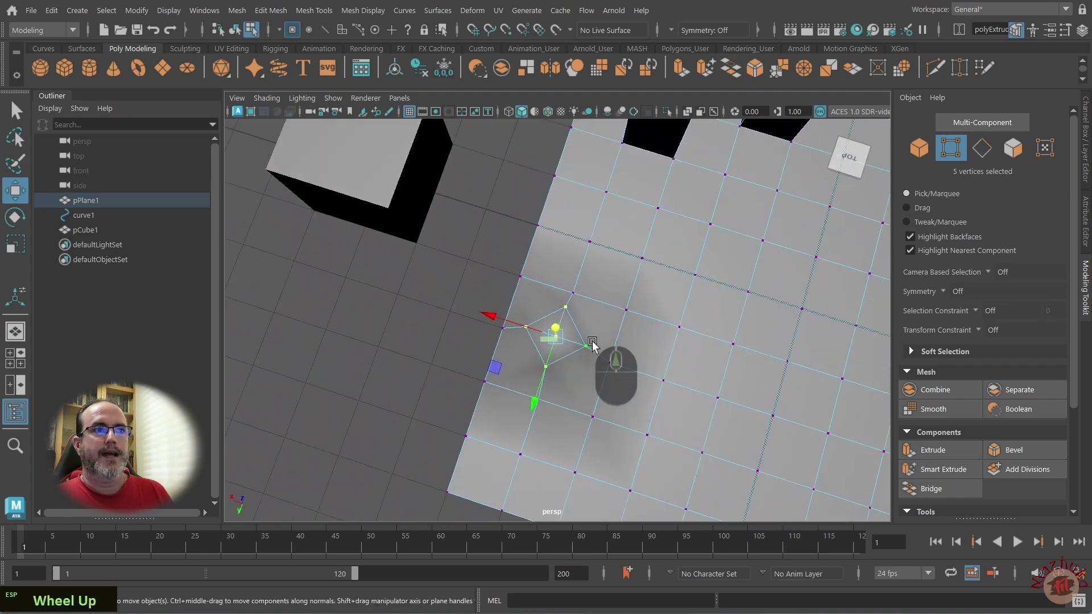
mouse_move(585, 436)
middle_mouse_down("alt")
mouse_move(599, 441)
mouse_move(590, 428)
middle_mouse_up("alt")
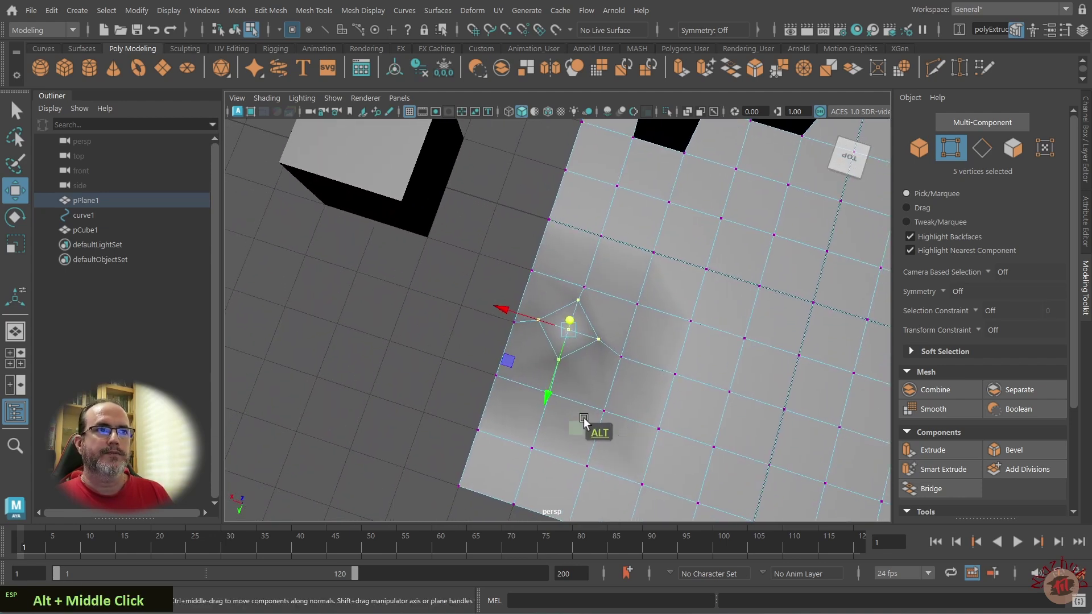
left_click_drag(590, 428, 382, 381, "alt")
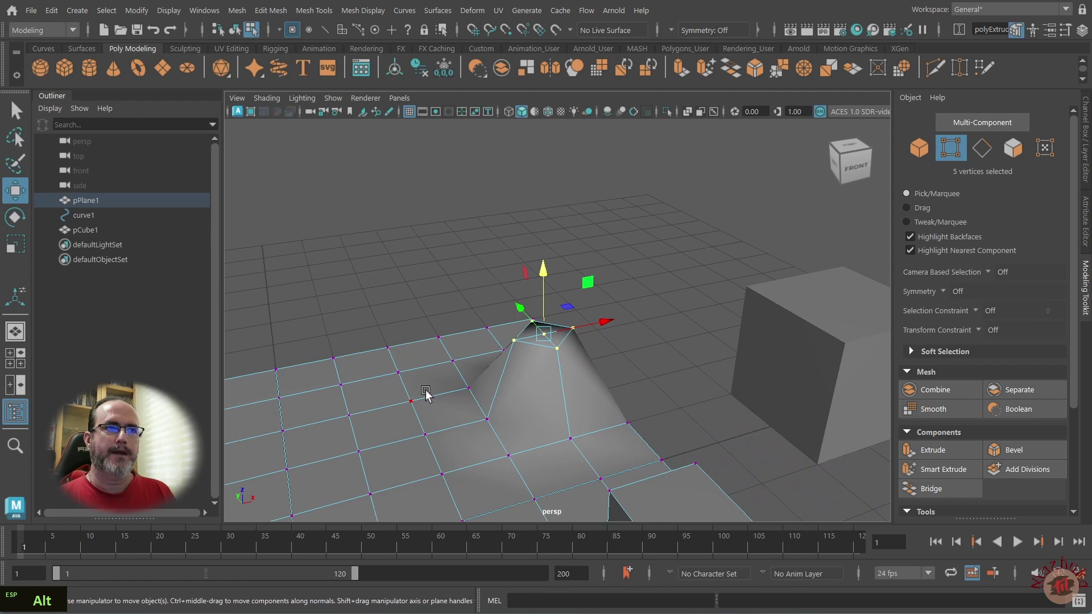
scroll(472, 382, "down", 4)
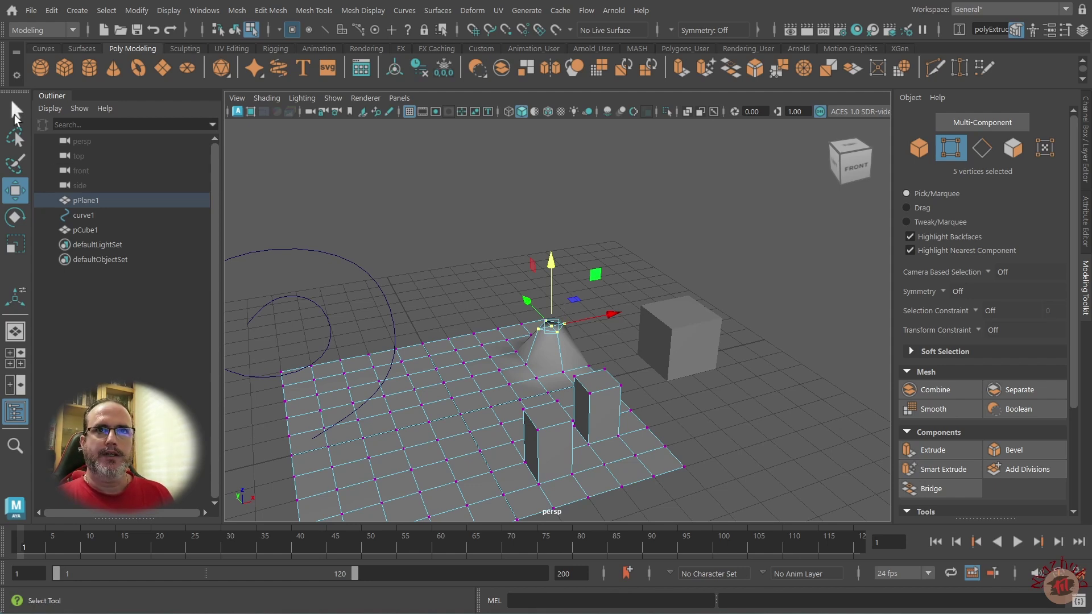
Select a vertex in the middle of the plane and set Divisions to 4 in the Extrude Vertex options
left_click(15, 112)
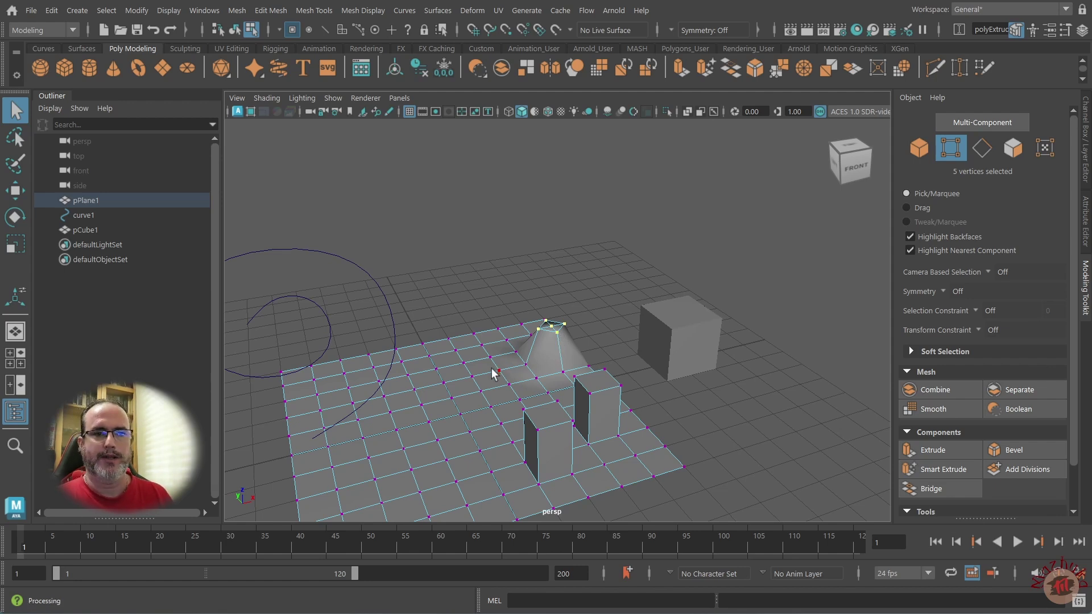
left_click(481, 392)
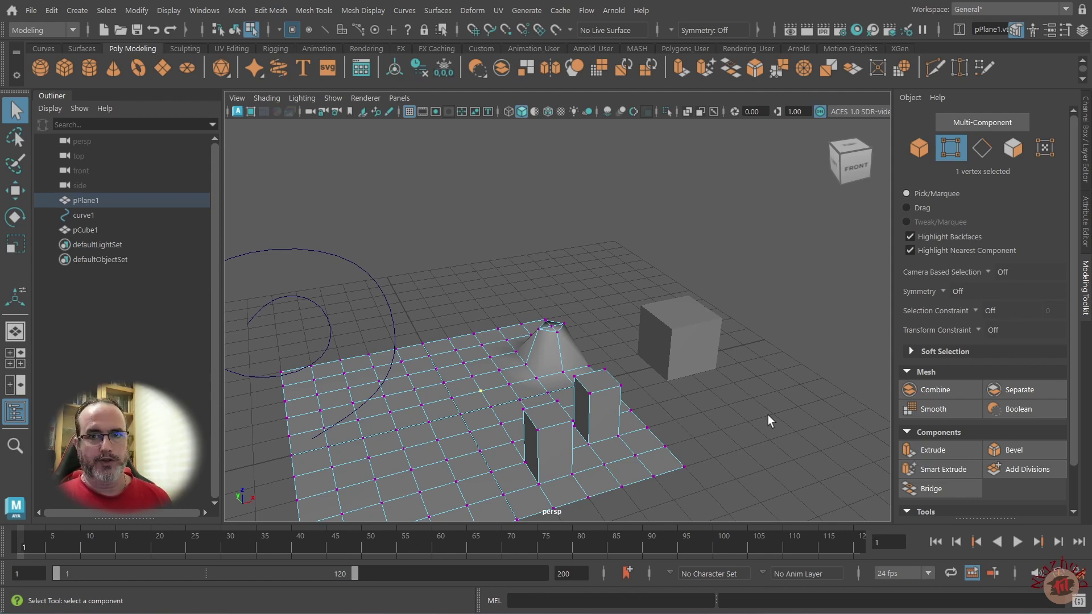
scroll(767, 415, "down", 1)
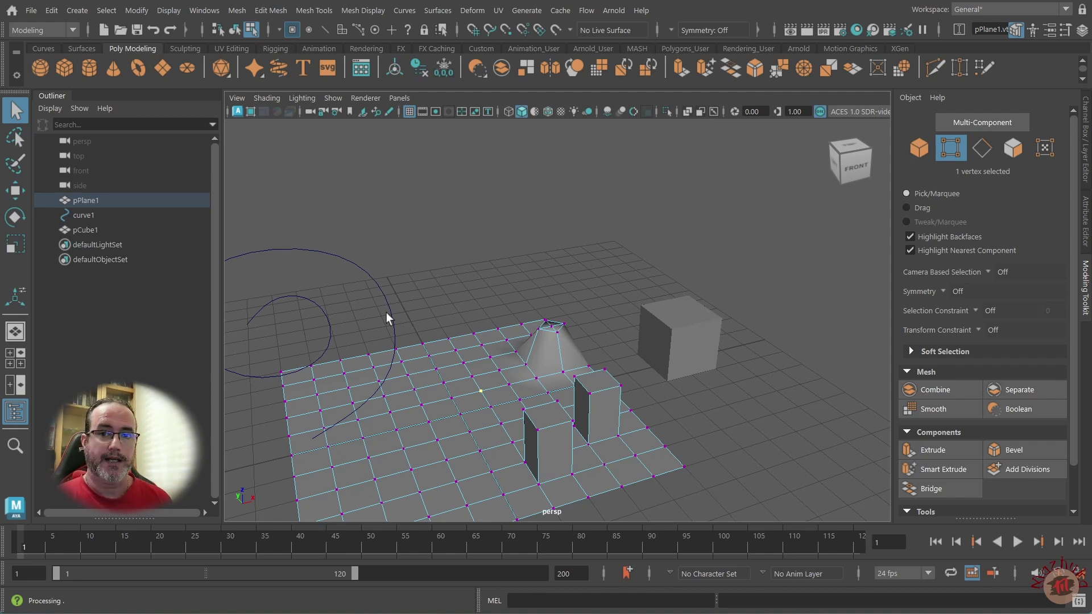
scroll(386, 312, "down", 5)
scroll(510, 346, "up", 7)
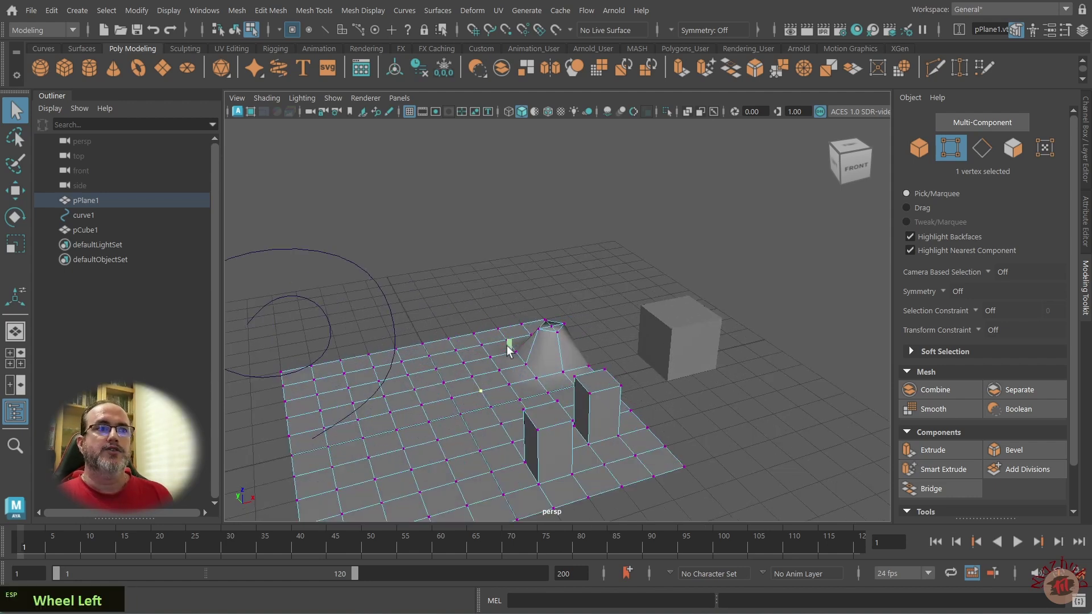
scroll(507, 346, "down", 3)
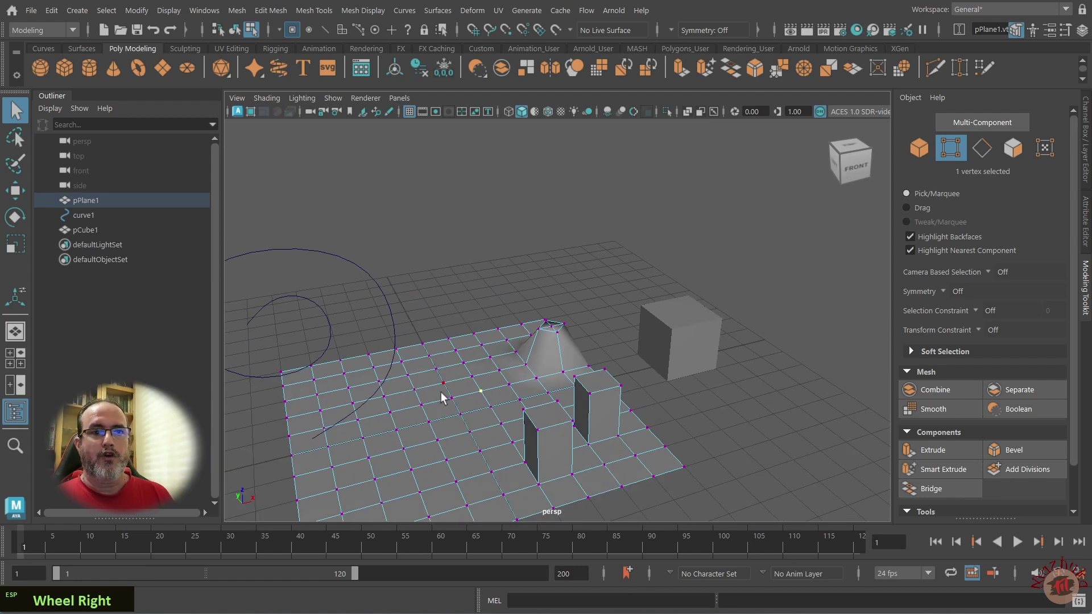
left_click(270, 10)
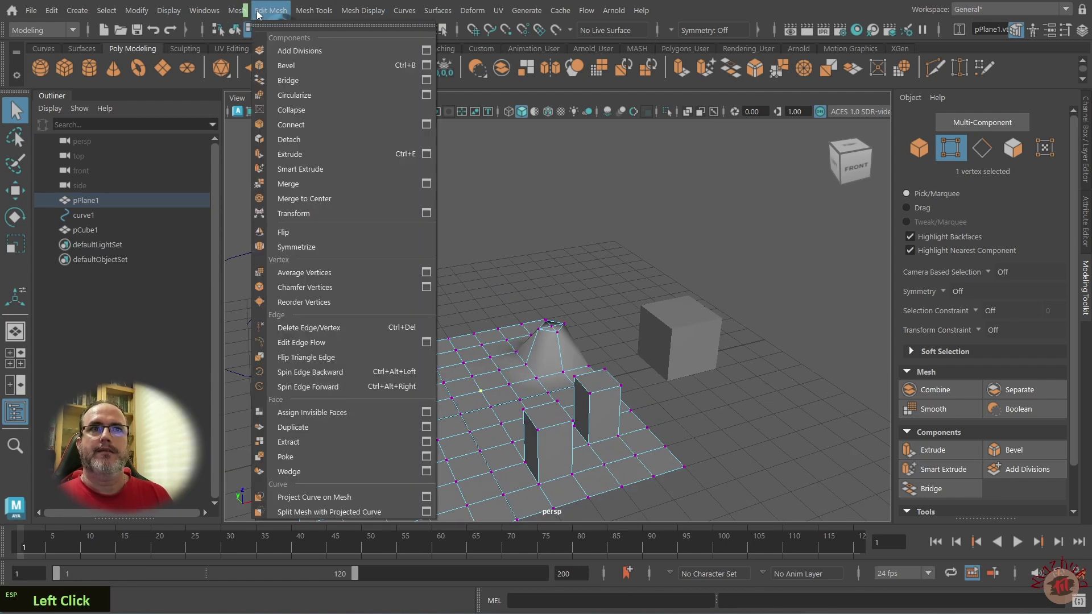
left_click(426, 154)
left_click_drag(263, 95, 277, 90)
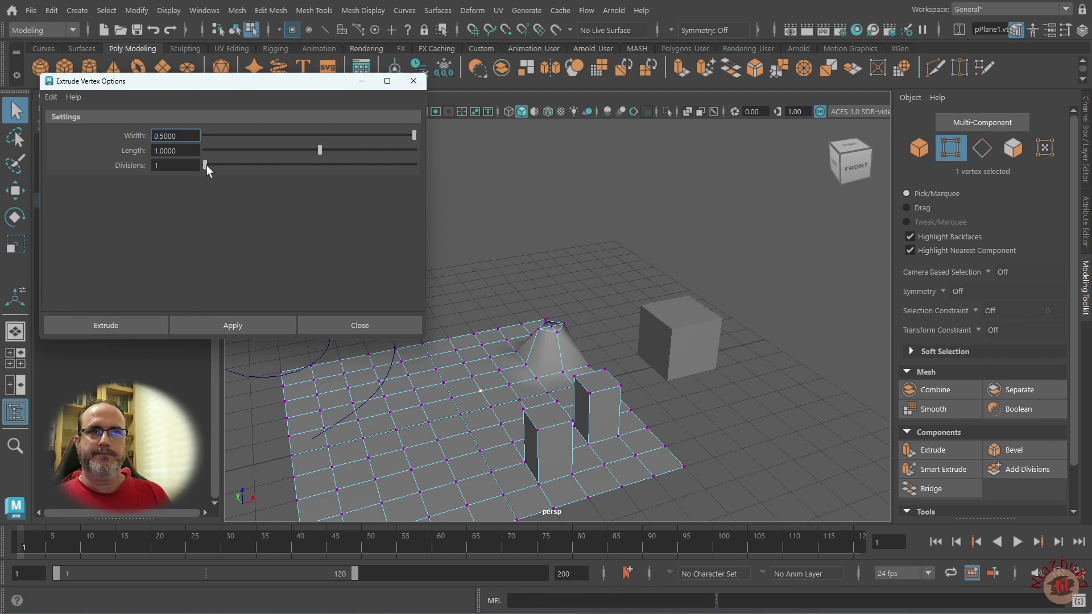
left_click_drag(207, 164, 275, 167)
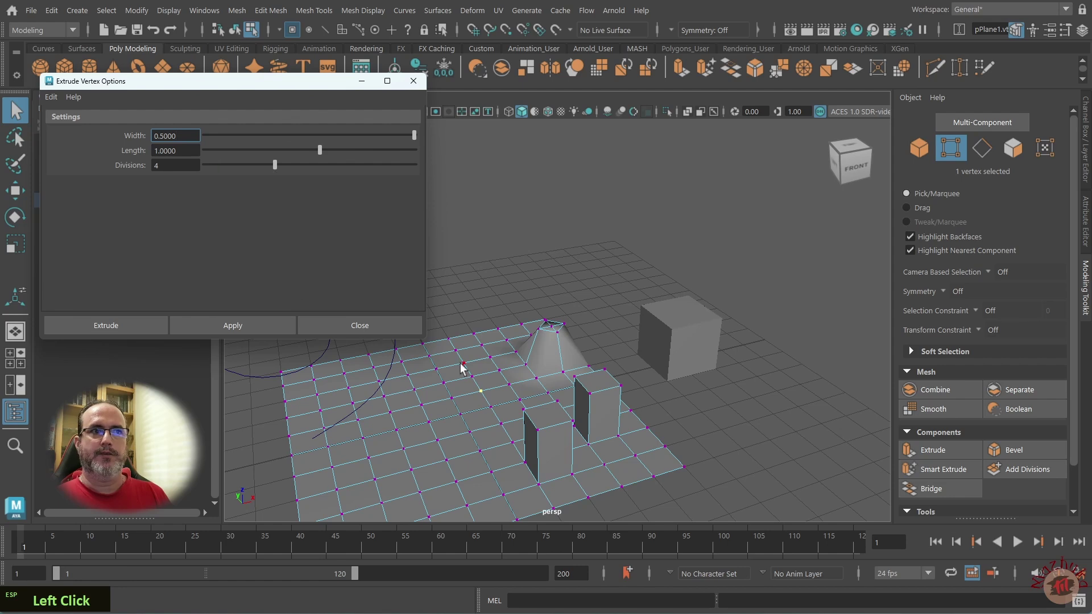
Extrude a vertex beside the cone-shaped bump with Width 0.5, Length 1 and 4 divisions, keeping the options open
left_click(482, 345)
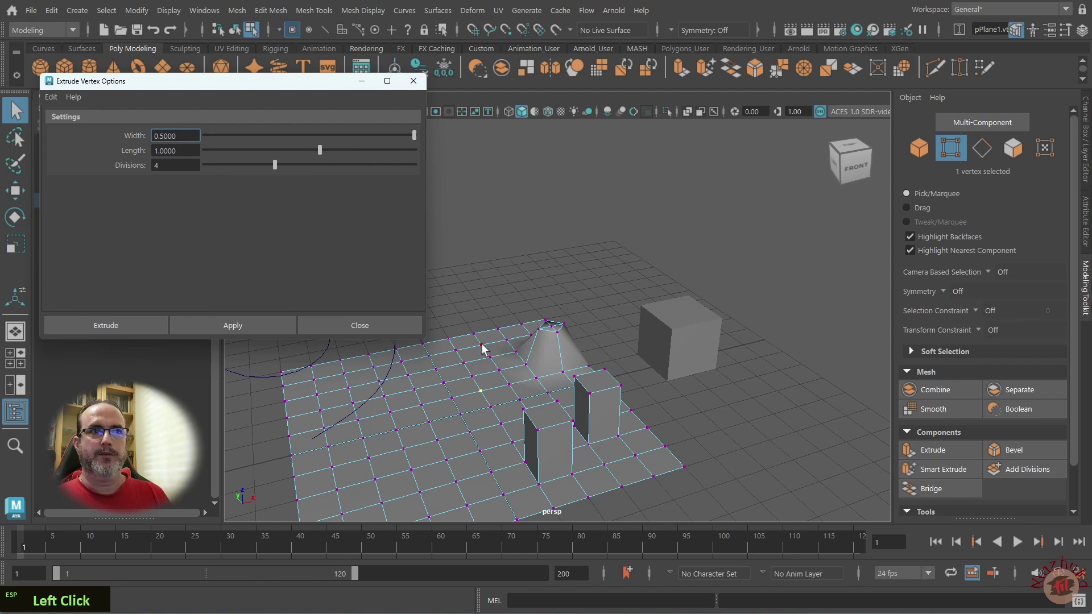
left_click(253, 326)
scroll(440, 345, "up", 3)
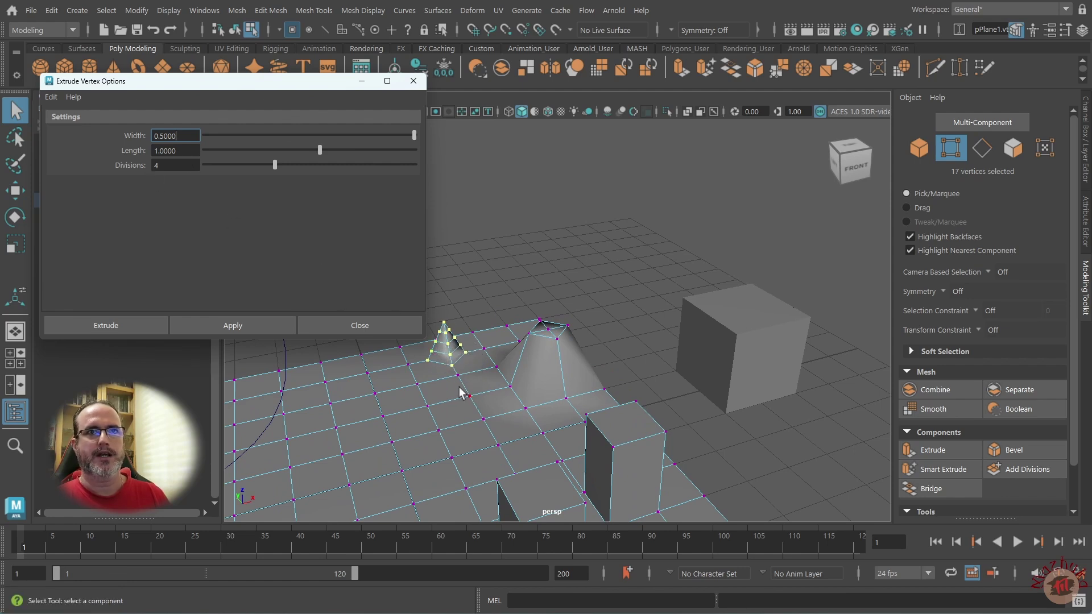
scroll(459, 392, "down", 3)
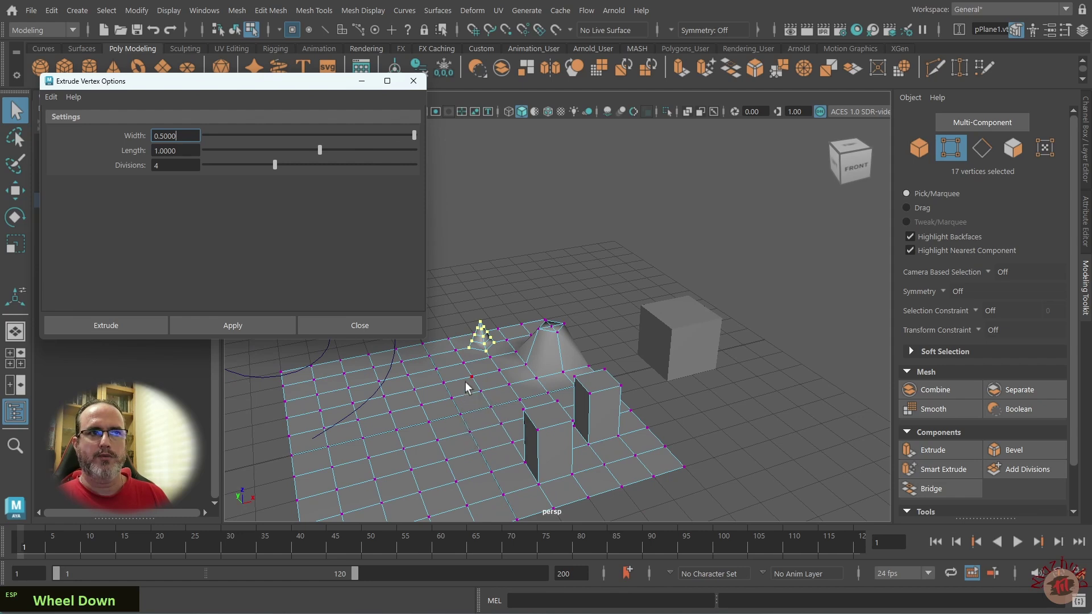
Extrude the face at the plane's corner beside the pillars with 5 divisions and a Thickness of 2
middle_click(506, 365)
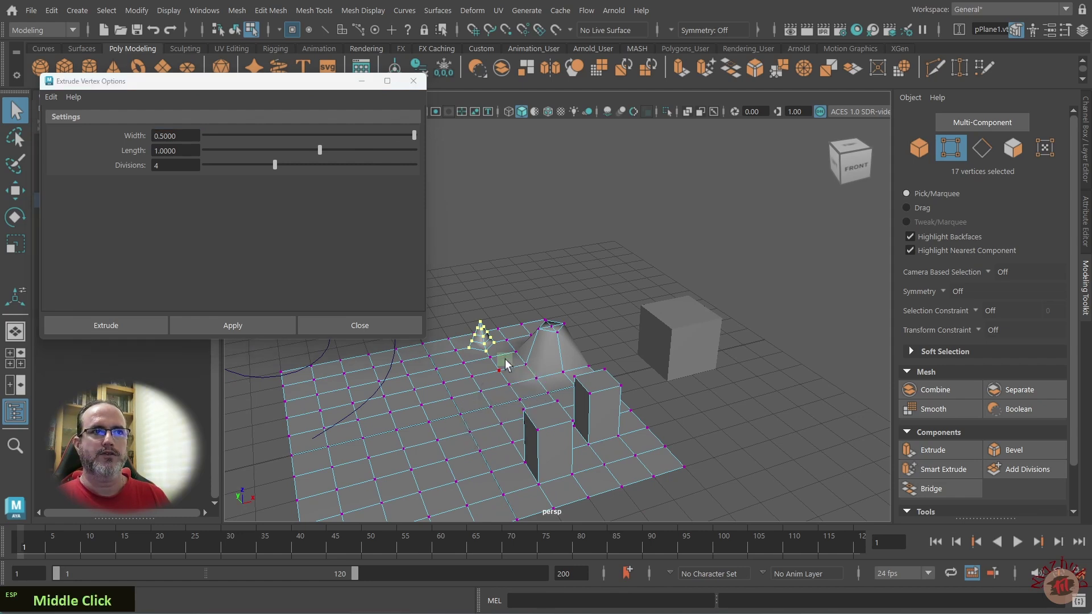
right_click_drag(506, 364, 503, 386)
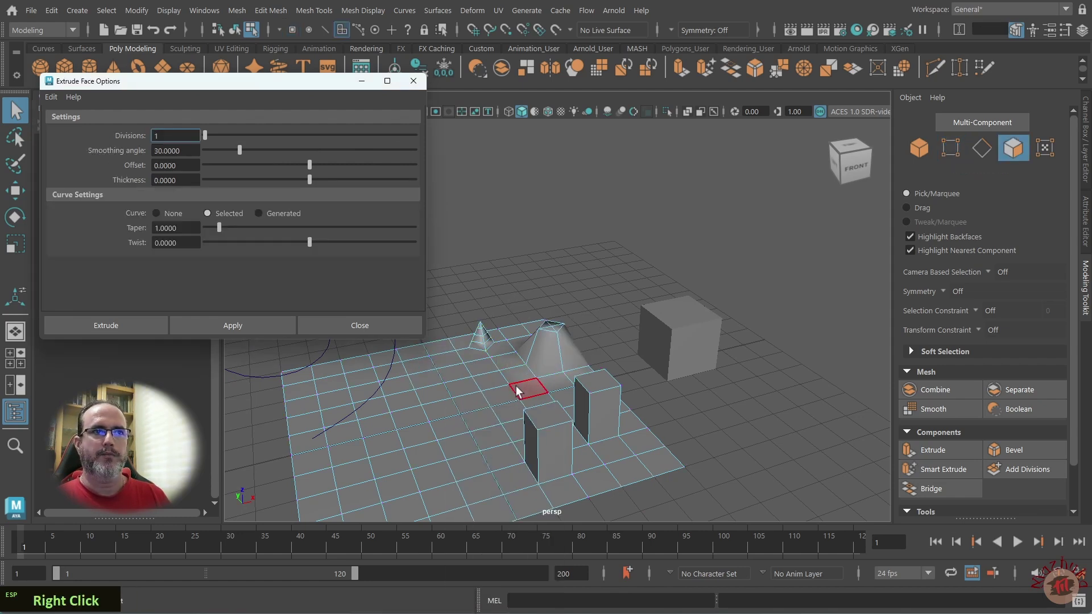
left_click(647, 457)
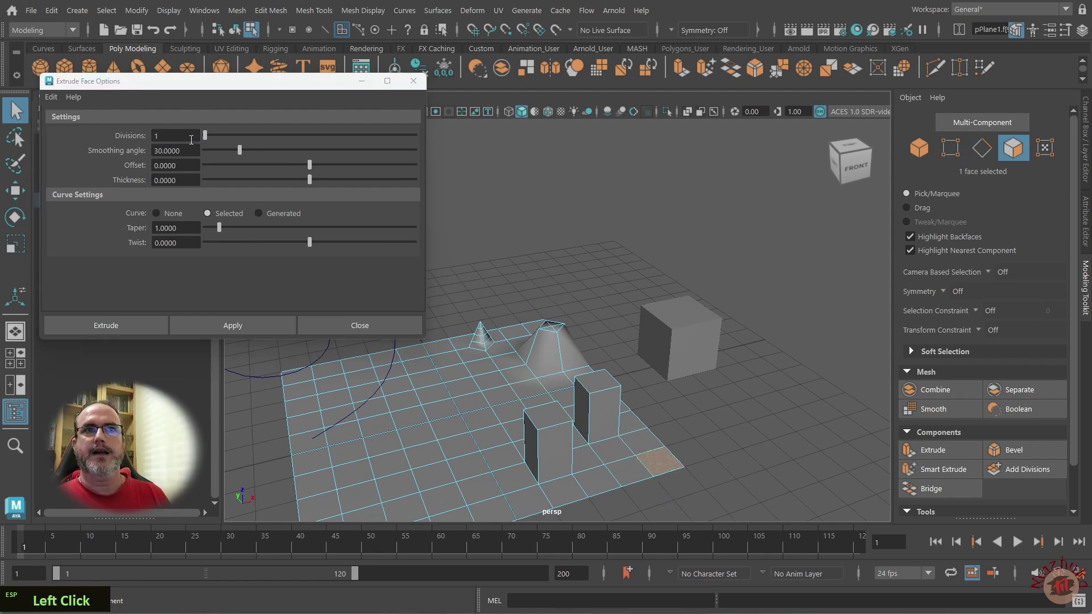
left_click_drag(206, 137, 213, 137)
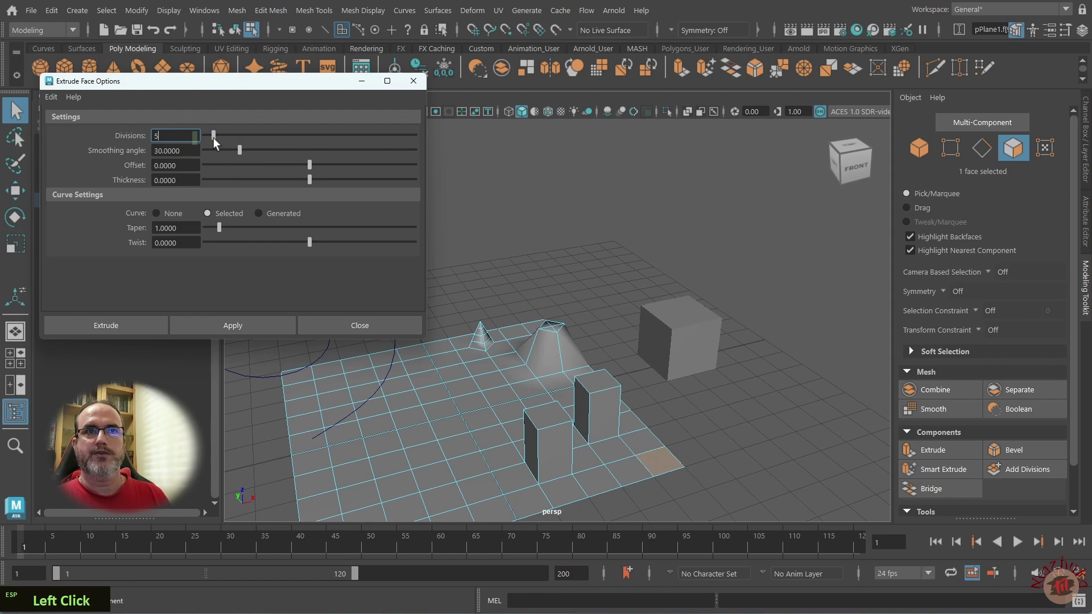
left_click(251, 323)
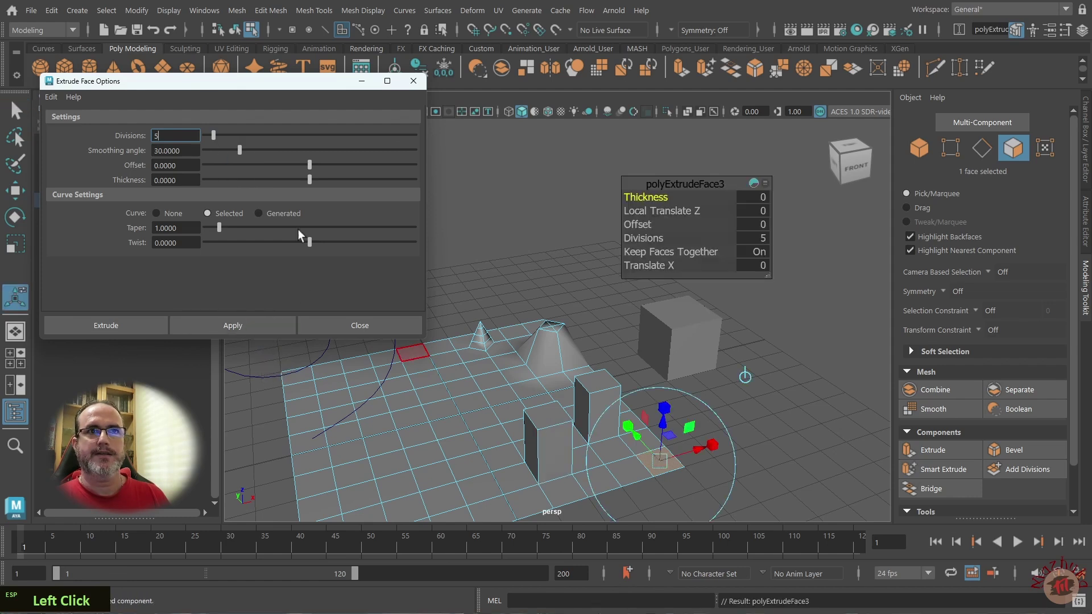
left_click_drag(640, 196, 665, 197)
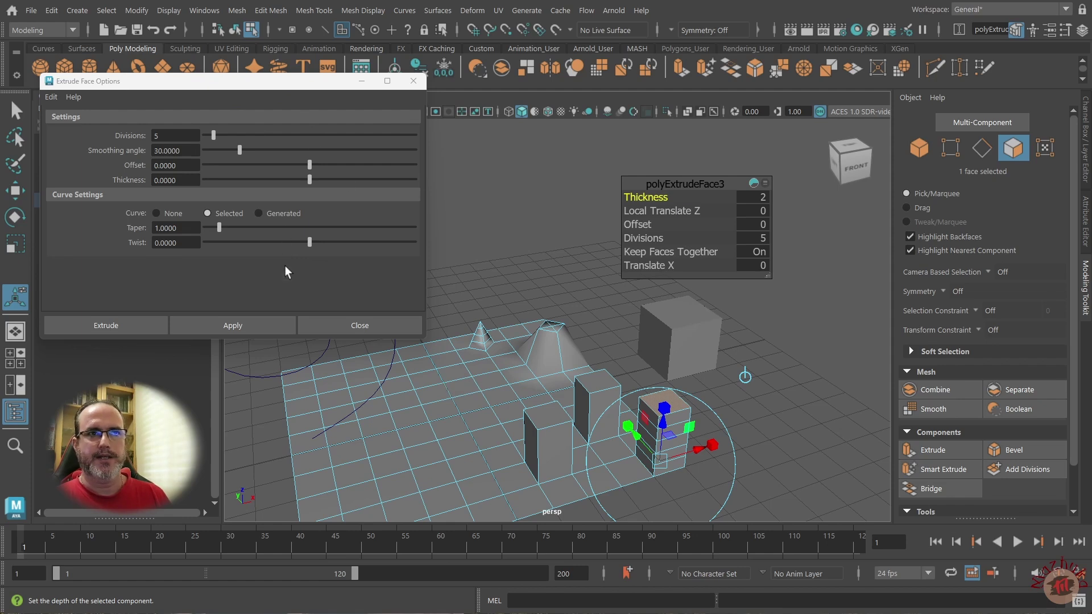
Extrude the vertex between the large bump and the pillars with Width about 0.2255, Length 1 and 4 divisions
right_click_drag(493, 380, 438, 347)
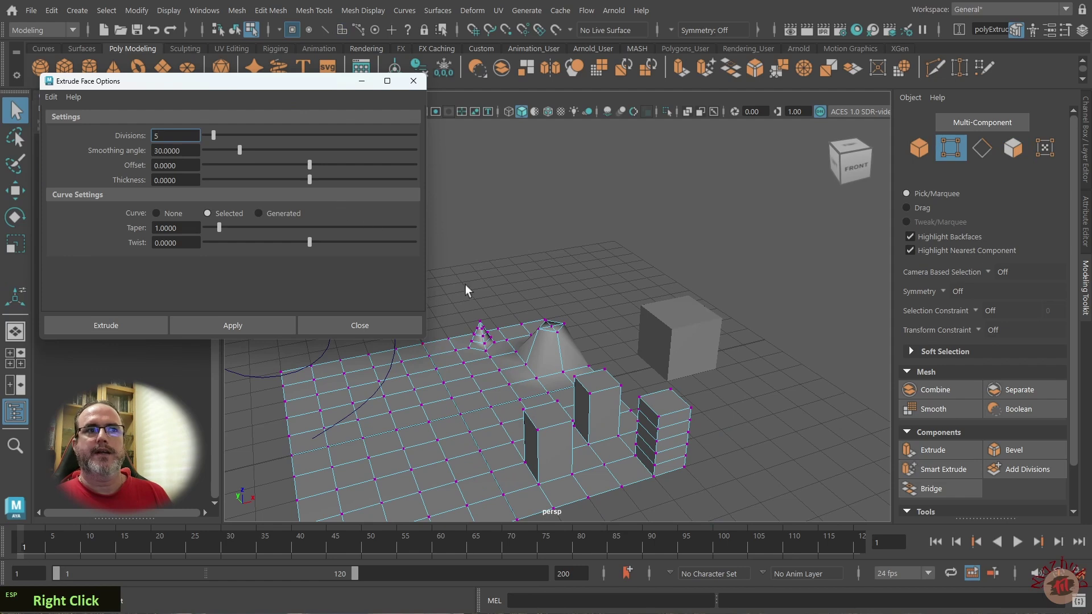
left_click(471, 376)
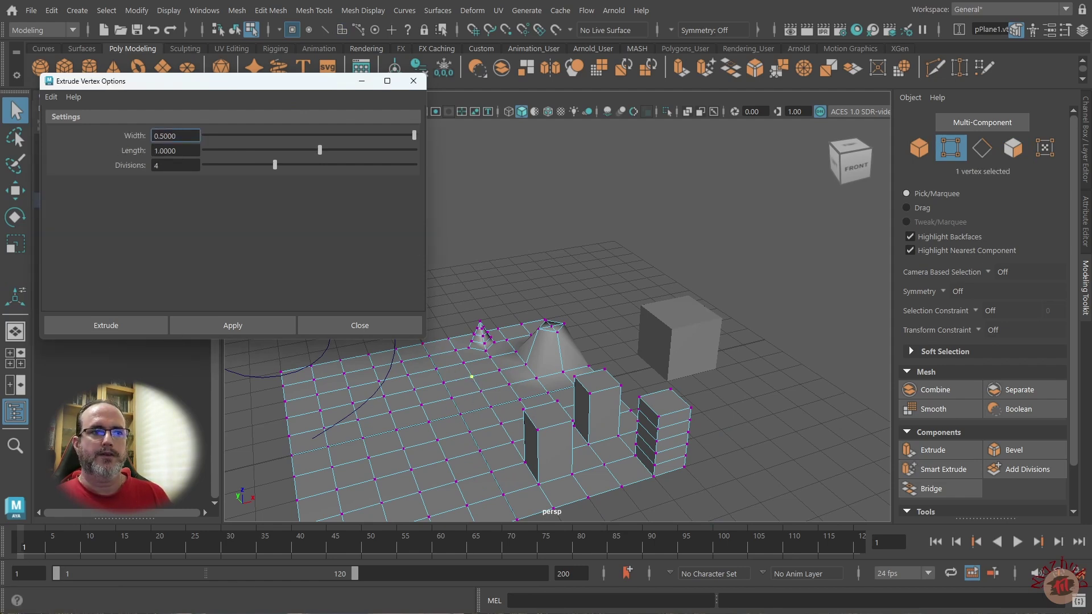
scroll(298, 172, "down", 1)
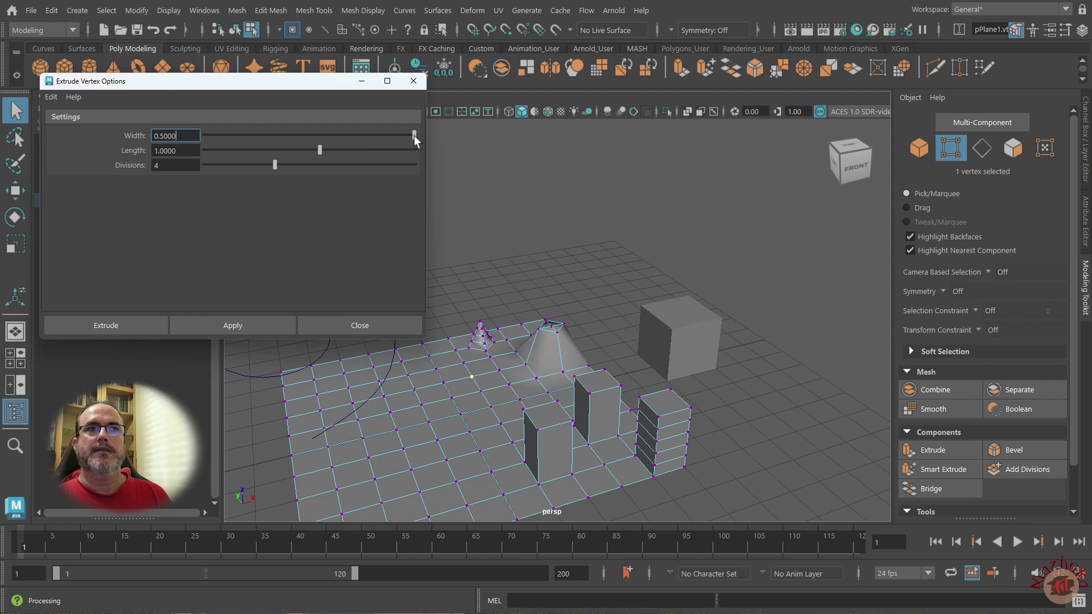
left_click_drag(414, 135, 299, 137)
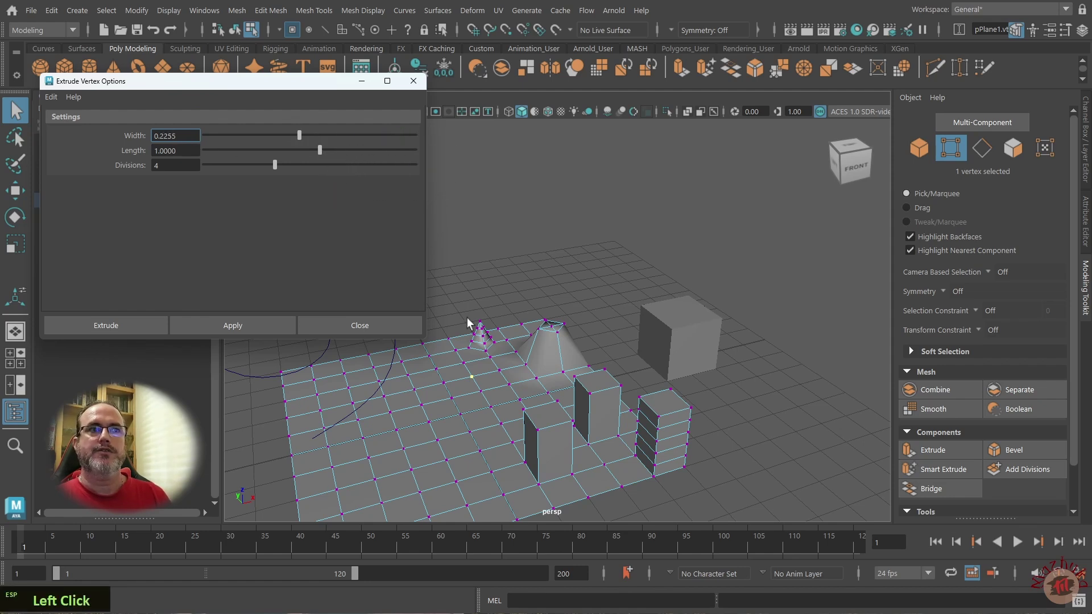
left_click(549, 392)
left_click(249, 326)
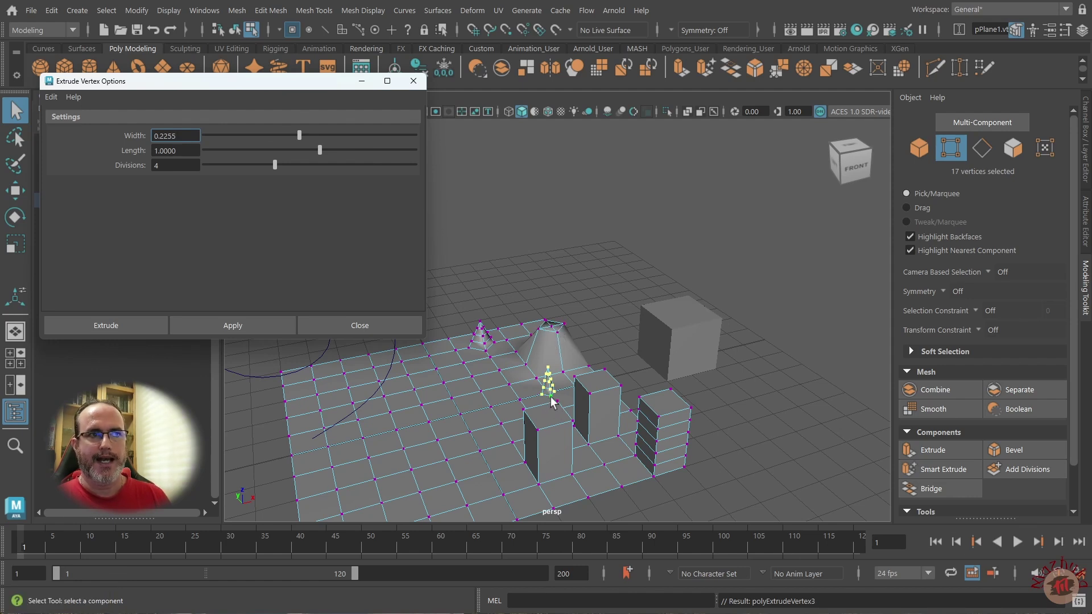
scroll(551, 396, "up", 2)
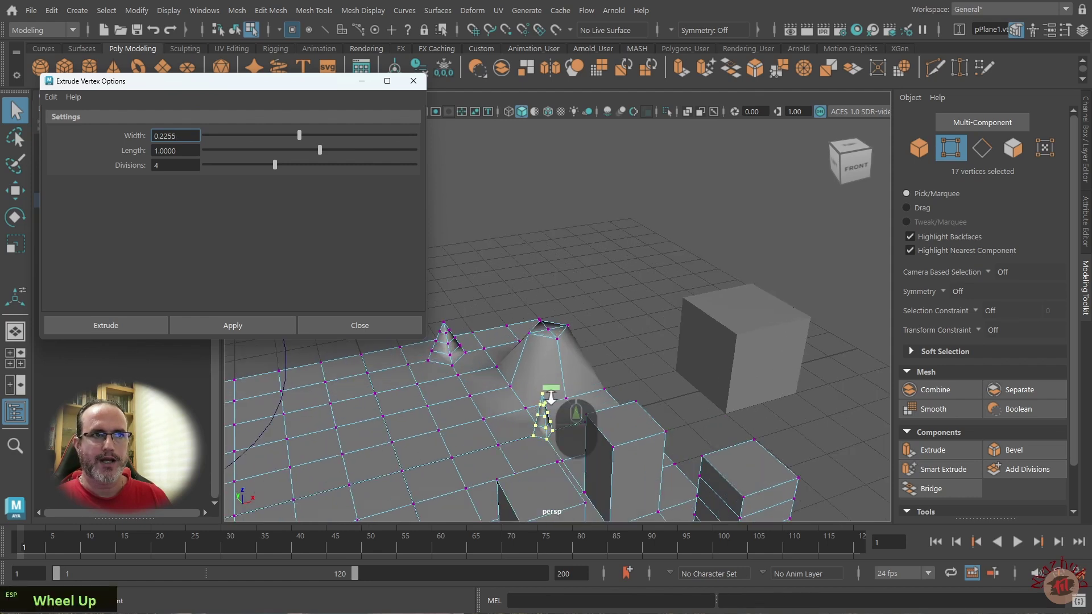
scroll(550, 396, "up", 3)
middle_click(561, 456, "shift")
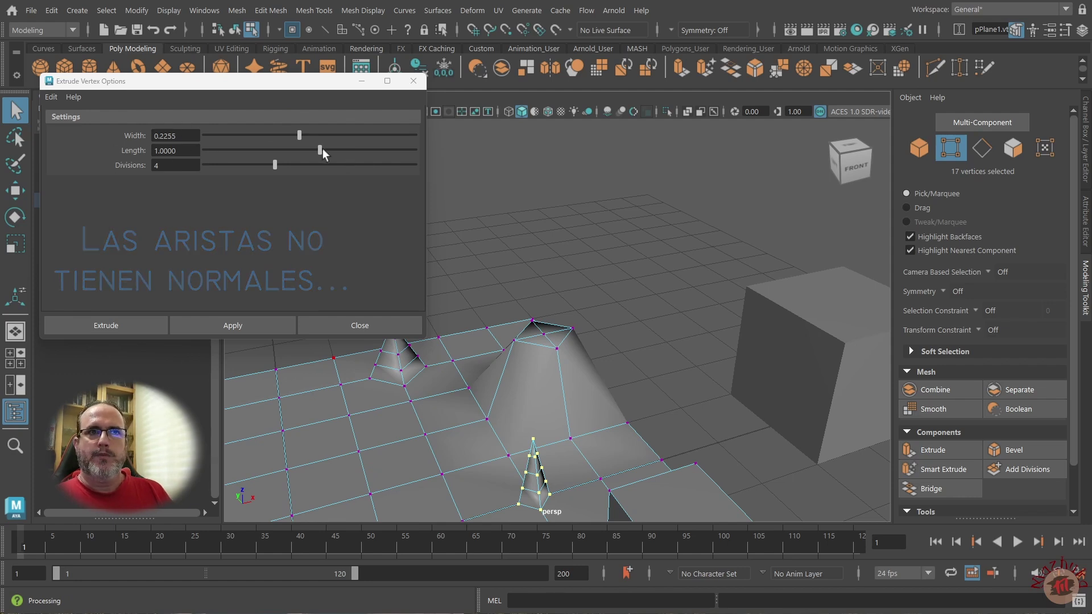
Extrude the vertex beside the narrow spike downward with a Length of about -6.467 and inspect it from above
left_click_drag(321, 149, 242, 151)
left_click(599, 479)
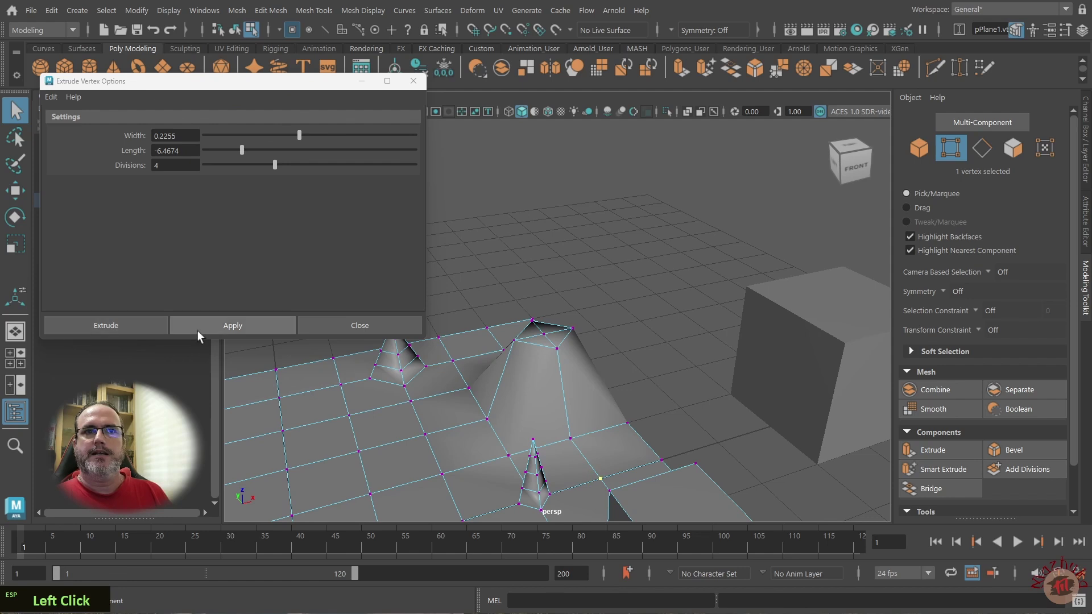
left_click(244, 327)
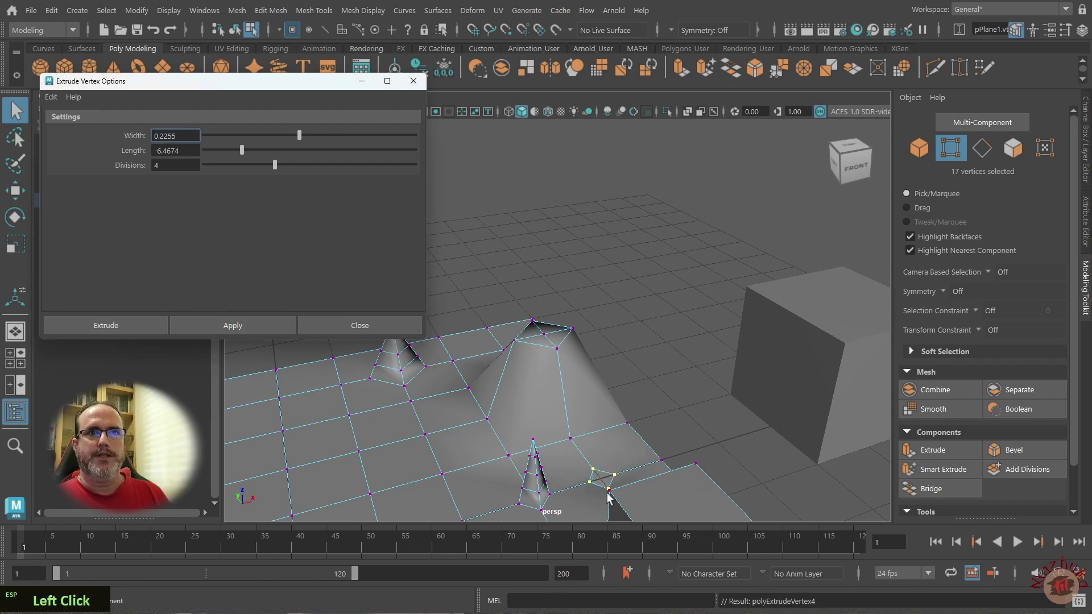
middle_click_drag(678, 452, 660, 435, "alt")
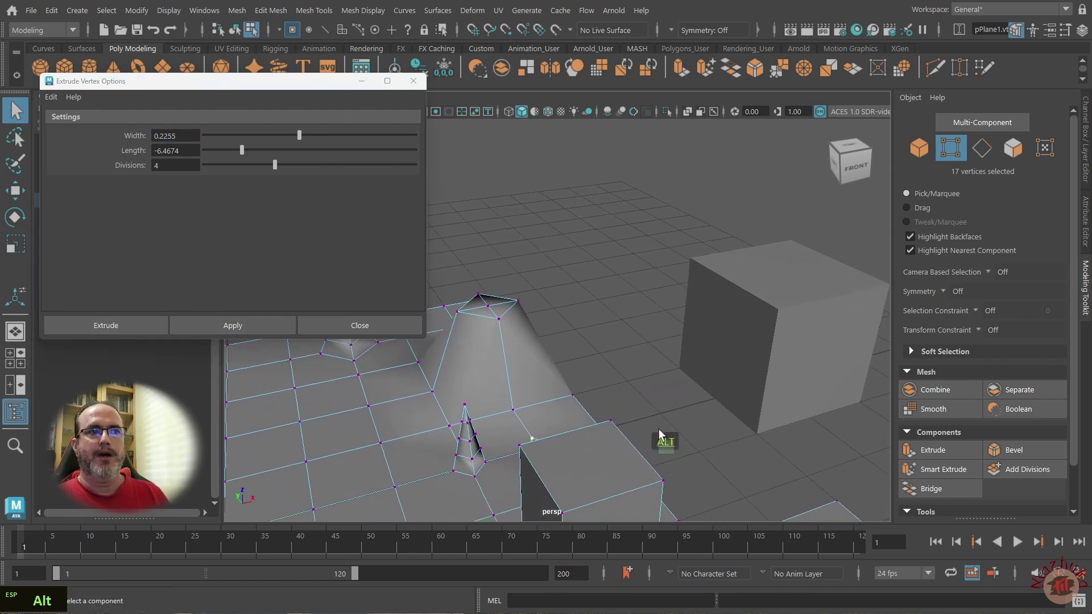
left_click_drag(659, 435, 738, 437, "alt")
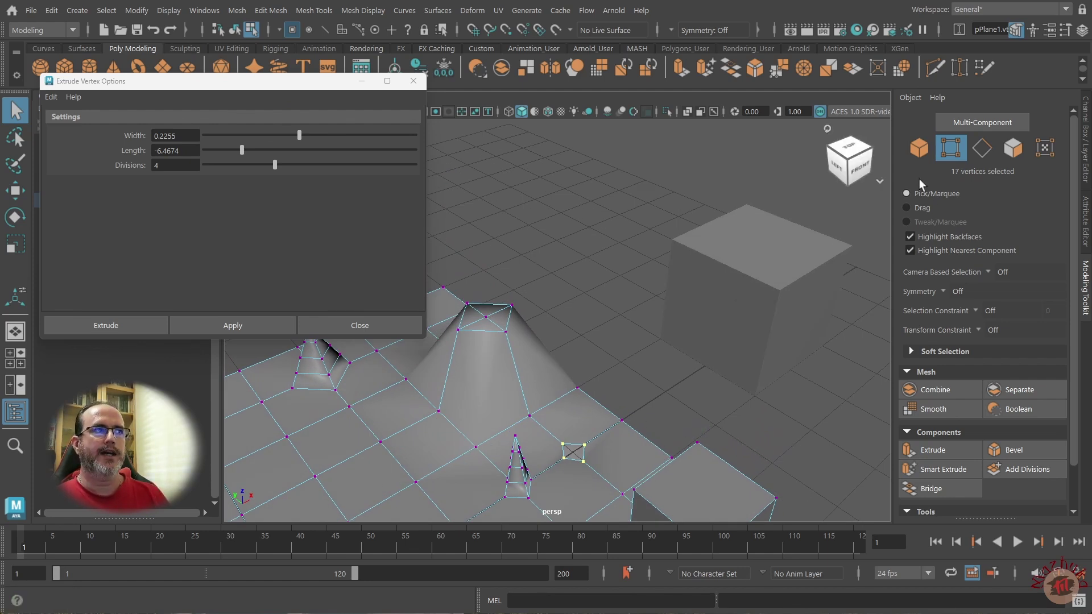
Edit the downward vertex extrusion in its history node, setting Length to about 1.233 and Width to about 0.489
left_click(1086, 155)
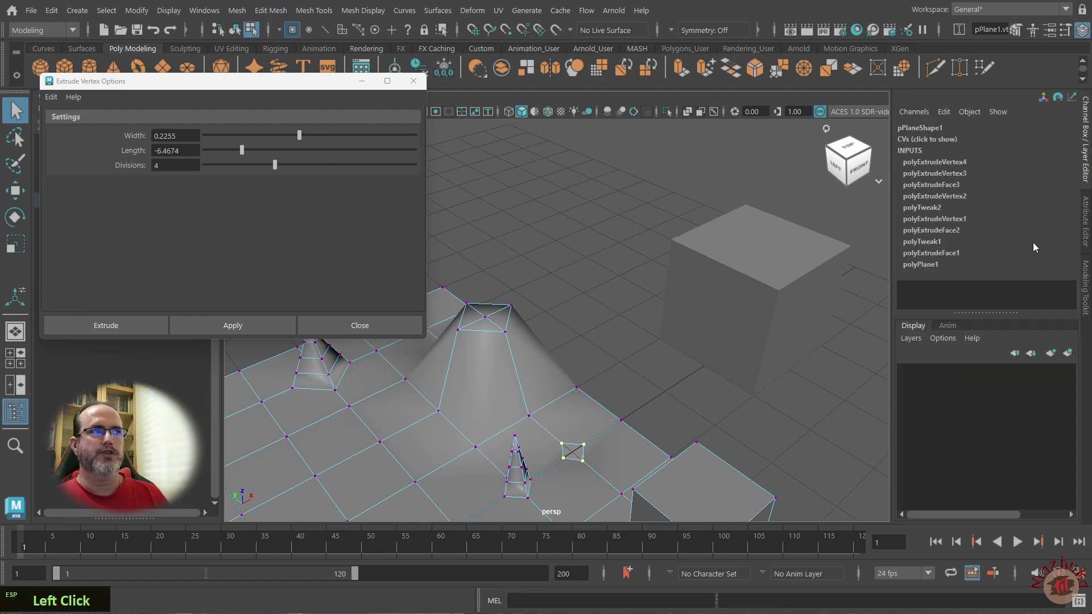
left_click(1085, 222)
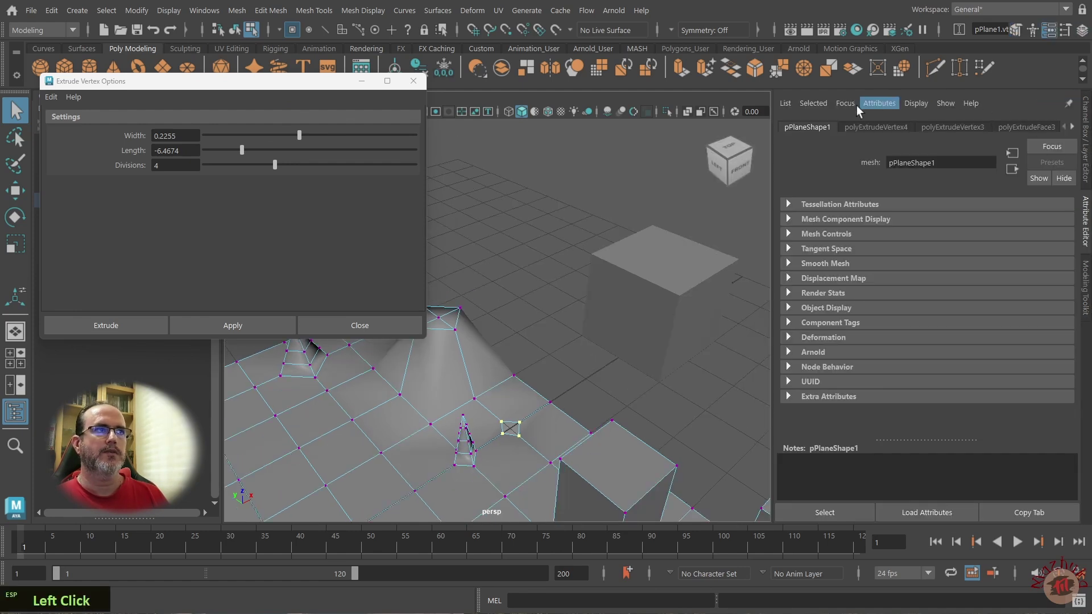
left_click(874, 129)
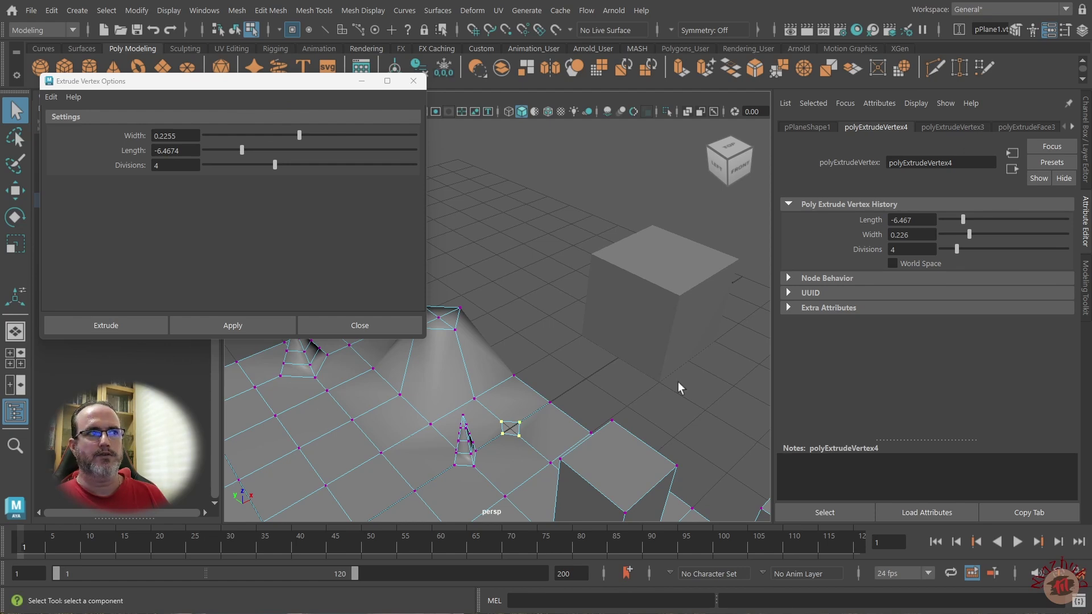
left_click(876, 219)
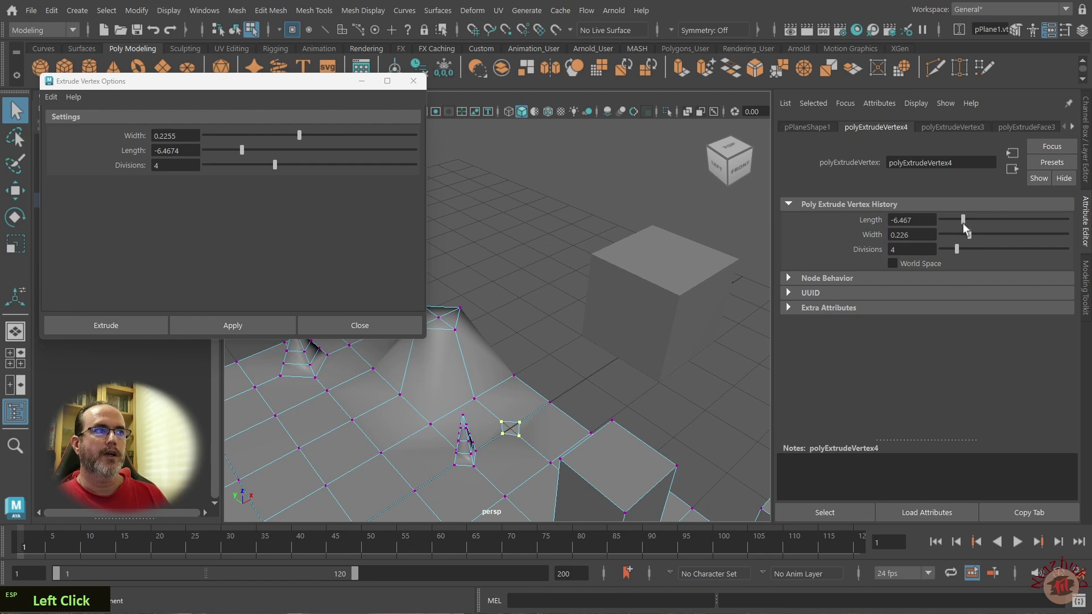
left_click_drag(962, 220, 955, 252)
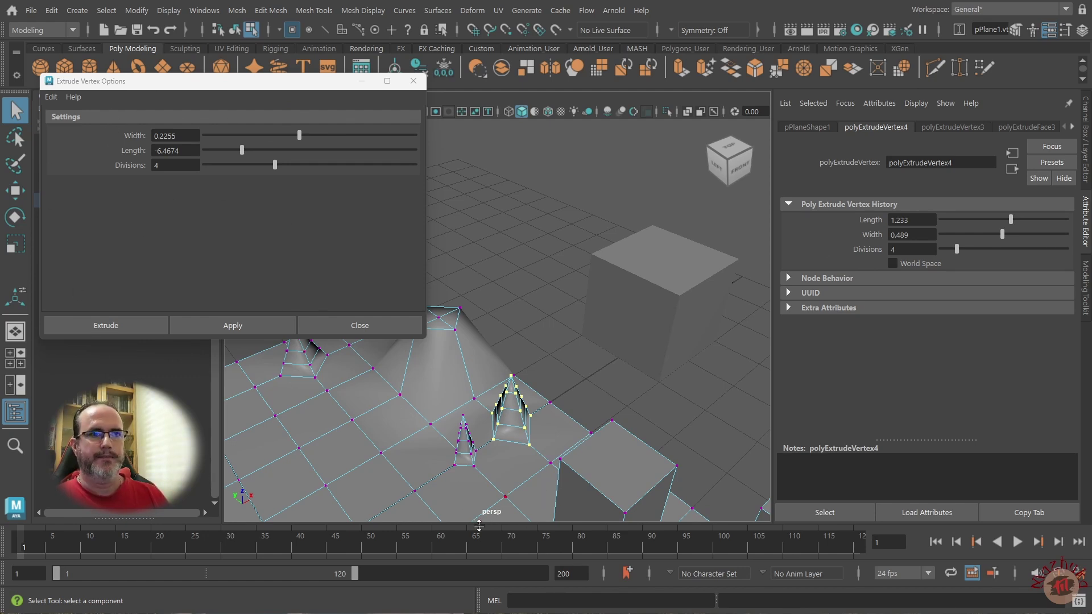
Extrude two adjacent faces across the cube's vertical edge with 5 divisions, smoothing angle about 100.27 and Thickness 0.9
right_click_drag(366, 364, 373, 388)
middle_click_drag(494, 479, 538, 459, "shift")
left_click(651, 306)
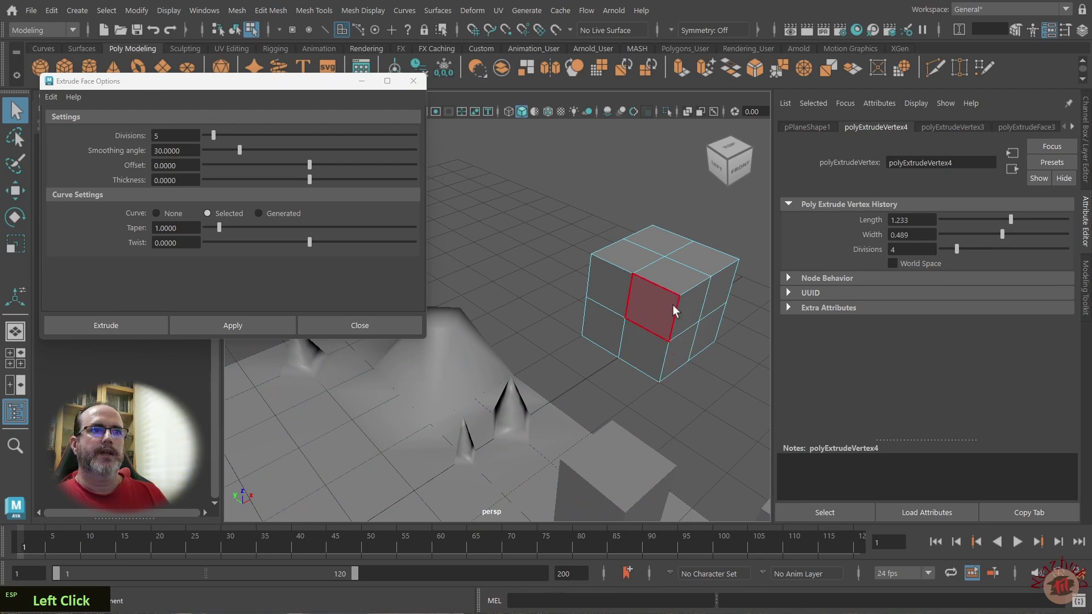
left_click(663, 315, "shift")
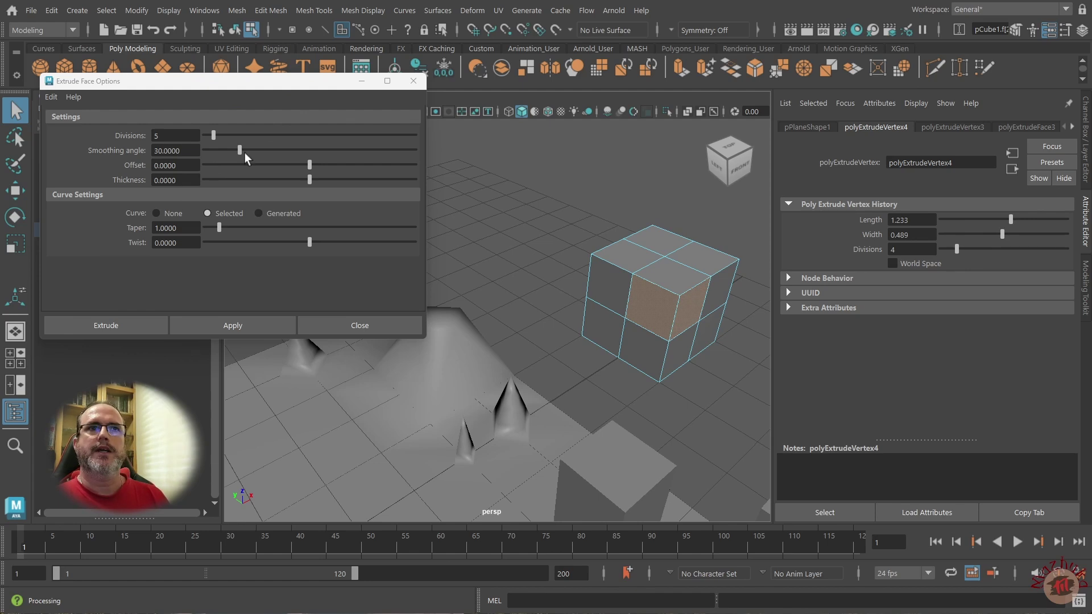
left_click_drag(244, 152, 322, 155)
left_click(225, 326)
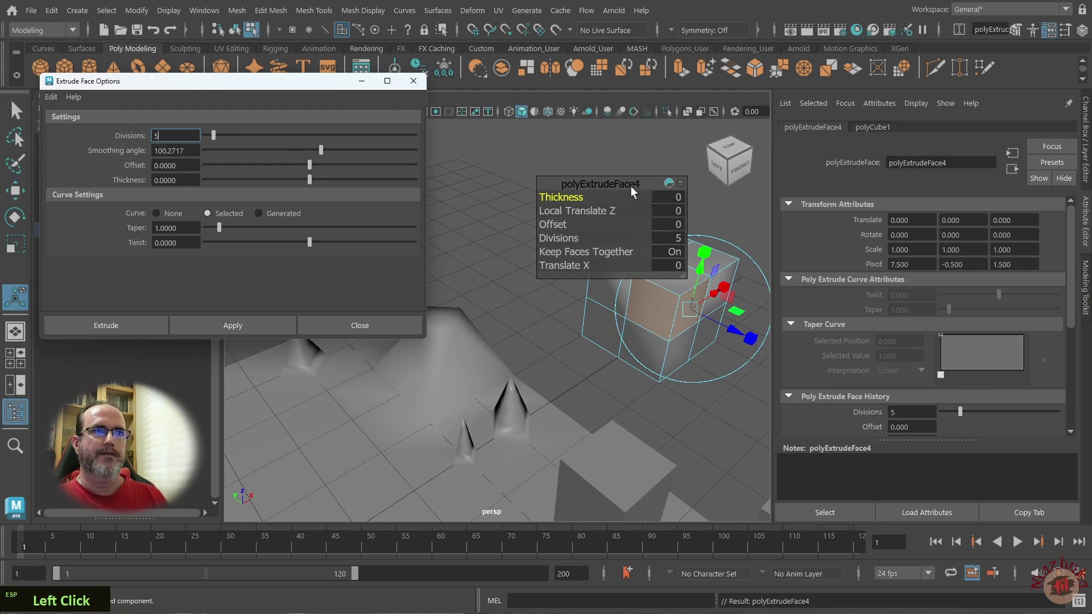
left_click_drag(630, 186, 536, 155)
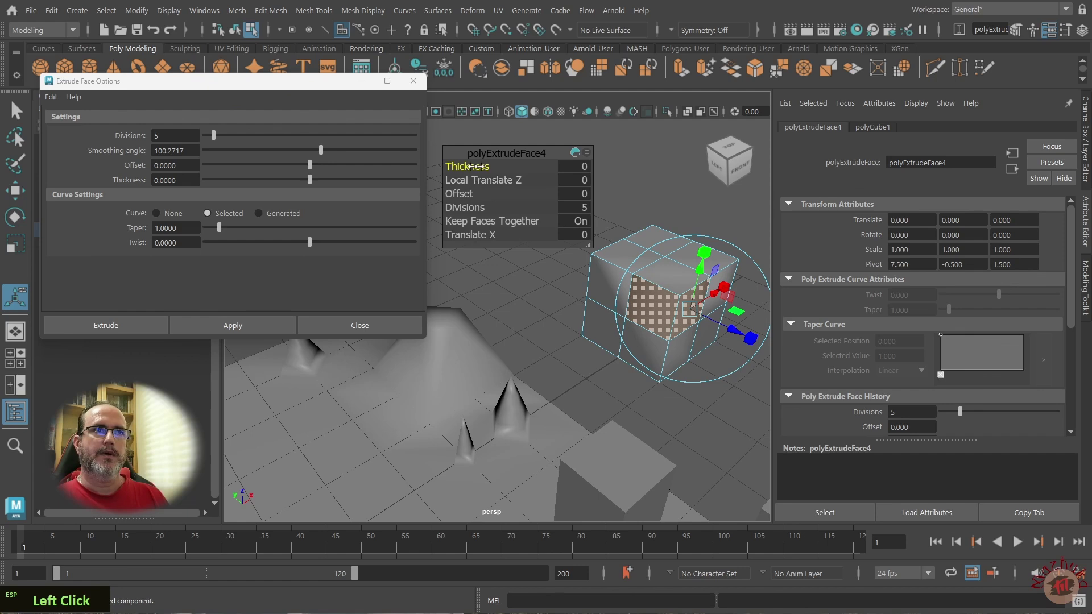
mouse_move(478, 166)
left_mouse_down()
mouse_move(465, 166)
mouse_move(483, 166)
left_mouse_up()
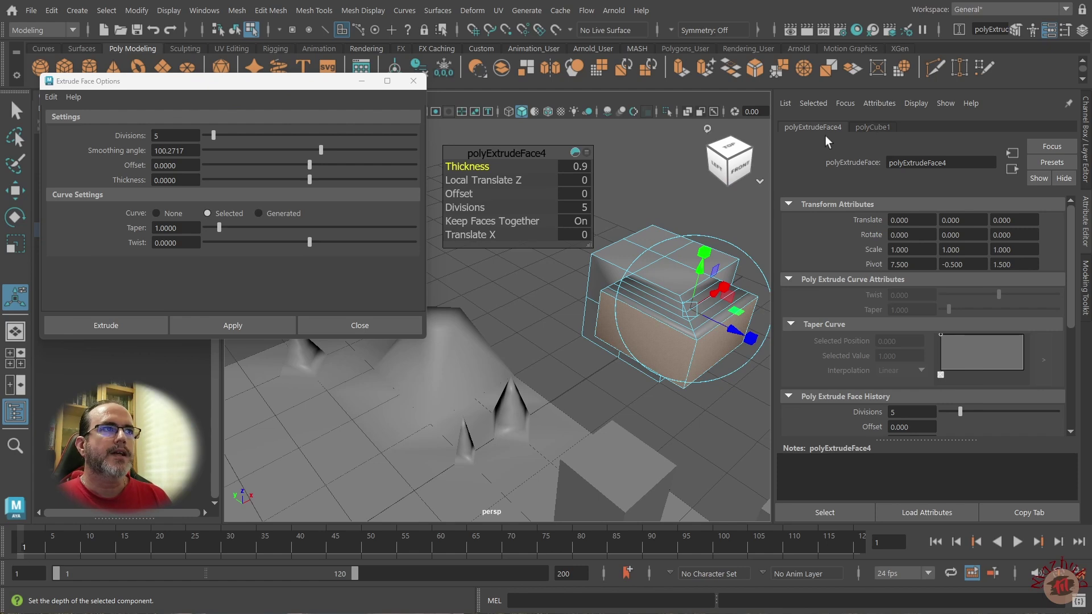
Try different smoothing angles up to 180 on the cube's face extrusion and settle on about 113.5
scroll(985, 281, "down", 3)
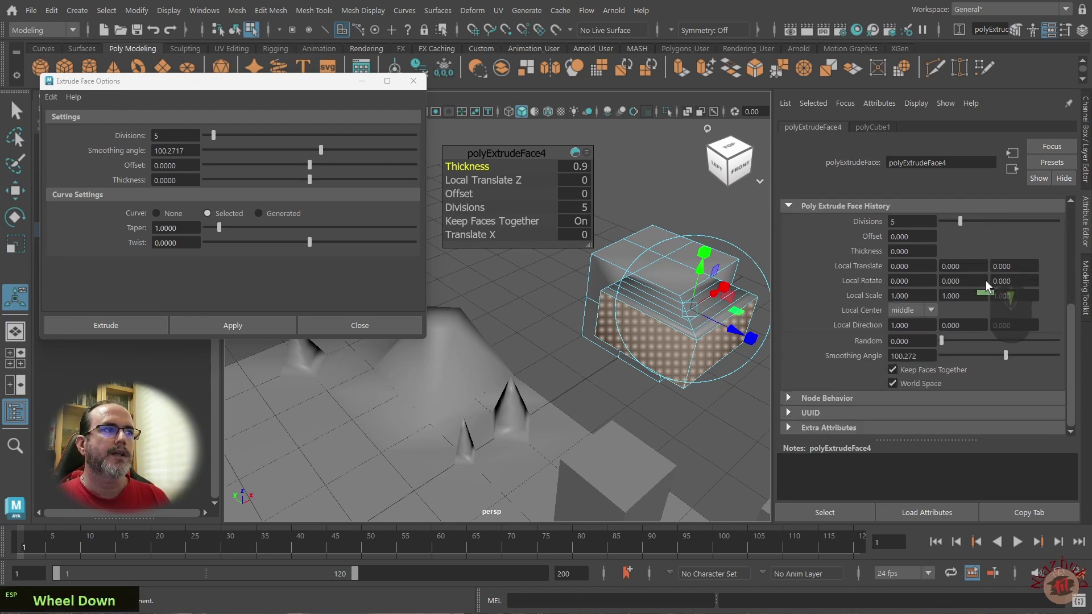
mouse_move(1006, 353)
left_mouse_down()
mouse_move(1046, 355)
mouse_move(912, 358)
mouse_move(1019, 356)
left_mouse_up()
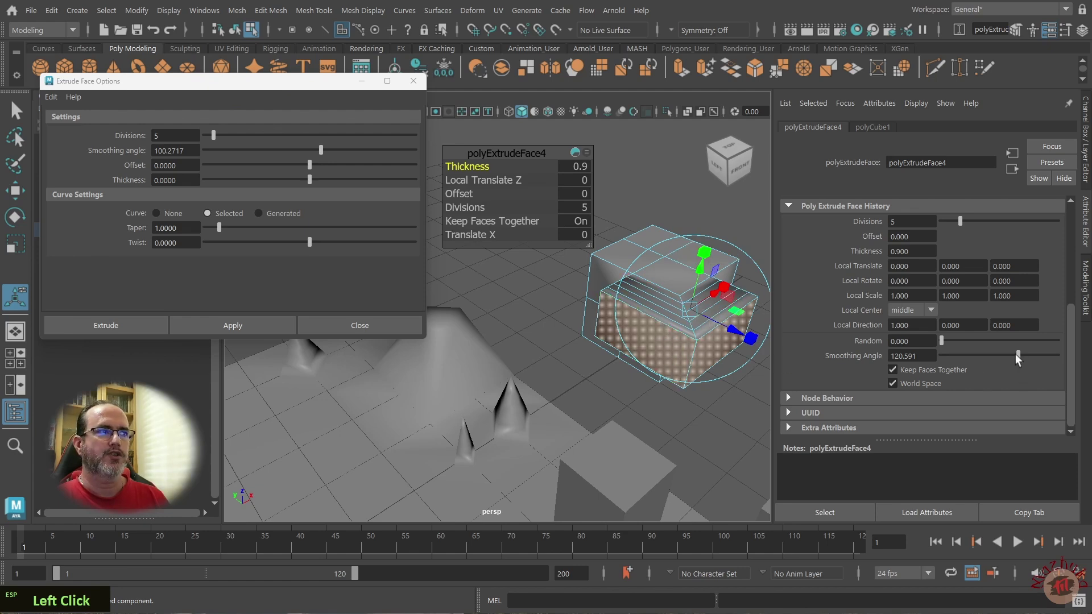
left_click_drag(1016, 355, 1063, 357)
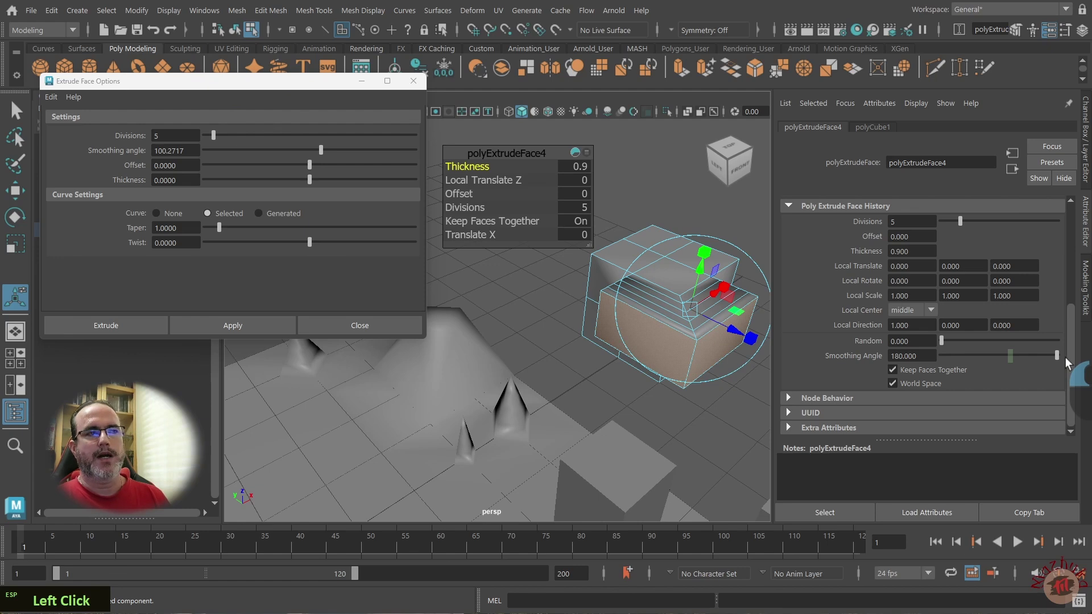
mouse_move(1065, 357)
left_mouse_down()
mouse_move(938, 369)
mouse_move(1014, 367)
left_mouse_up()
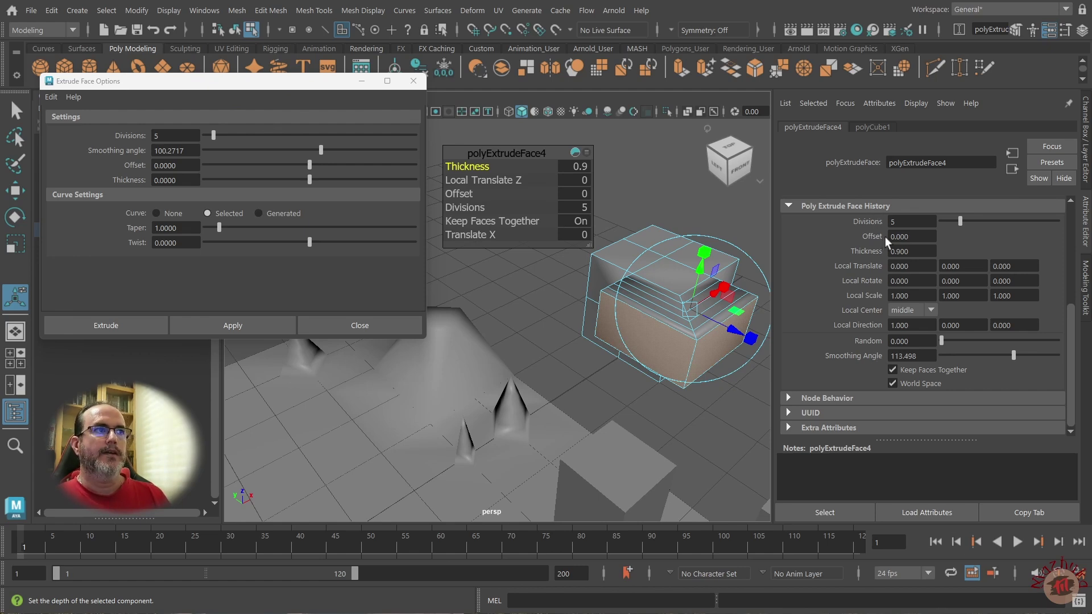
Try Offset values of 2, 1 and 0.2 on the cube's face extrusion
mouse_move(874, 237)
left_mouse_down()
mouse_move(919, 238)
mouse_move(865, 241)
left_mouse_up()
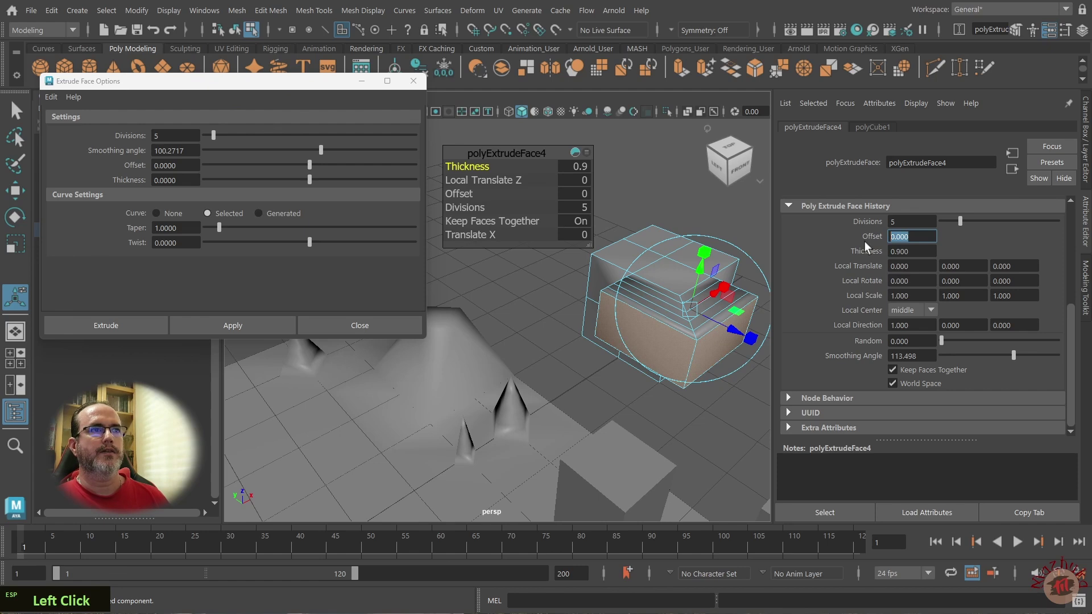
type("2")
key("Return")
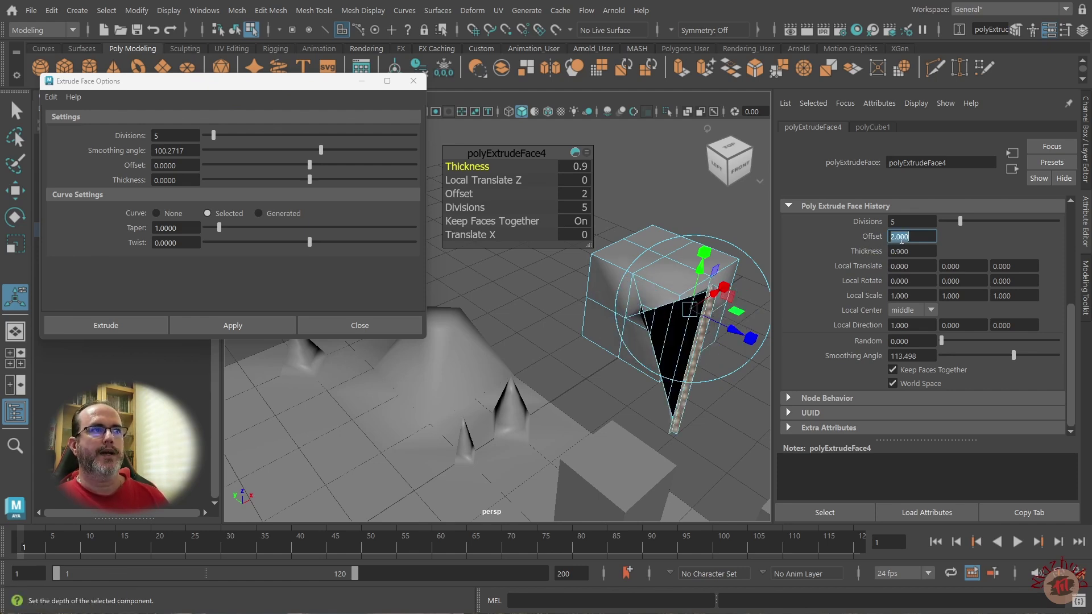
type("1")
key("Return")
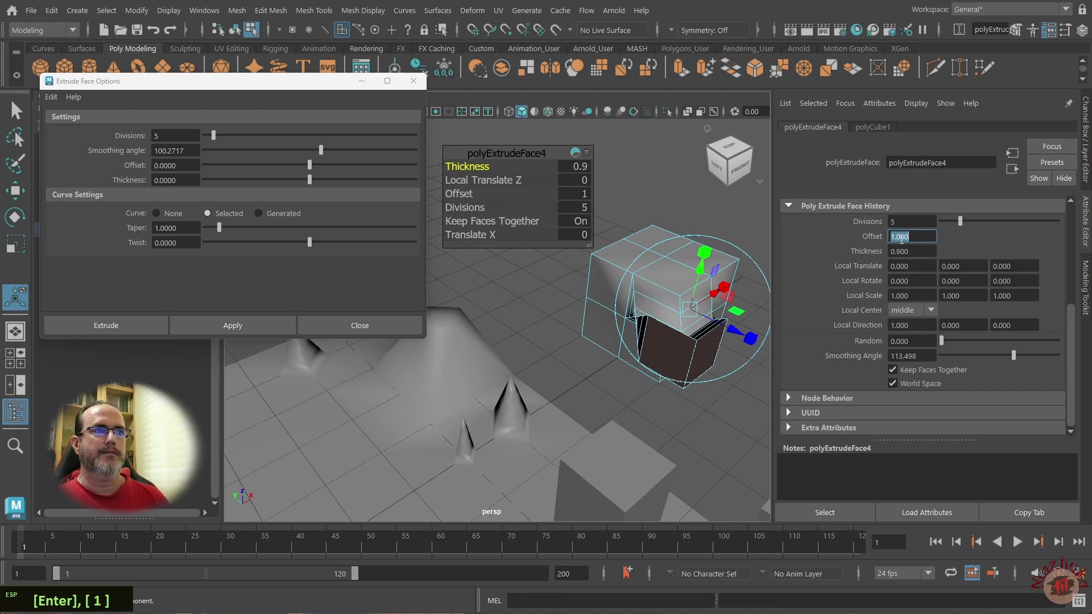
left_click_drag(664, 400, 903, 315, "alt")
left_click(908, 236)
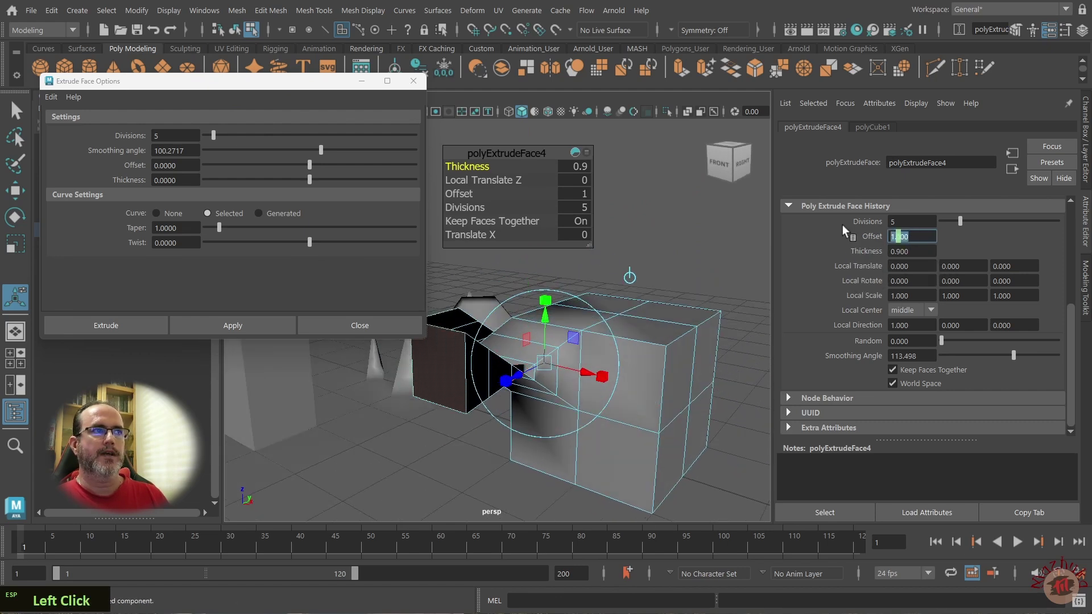
type("0.2")
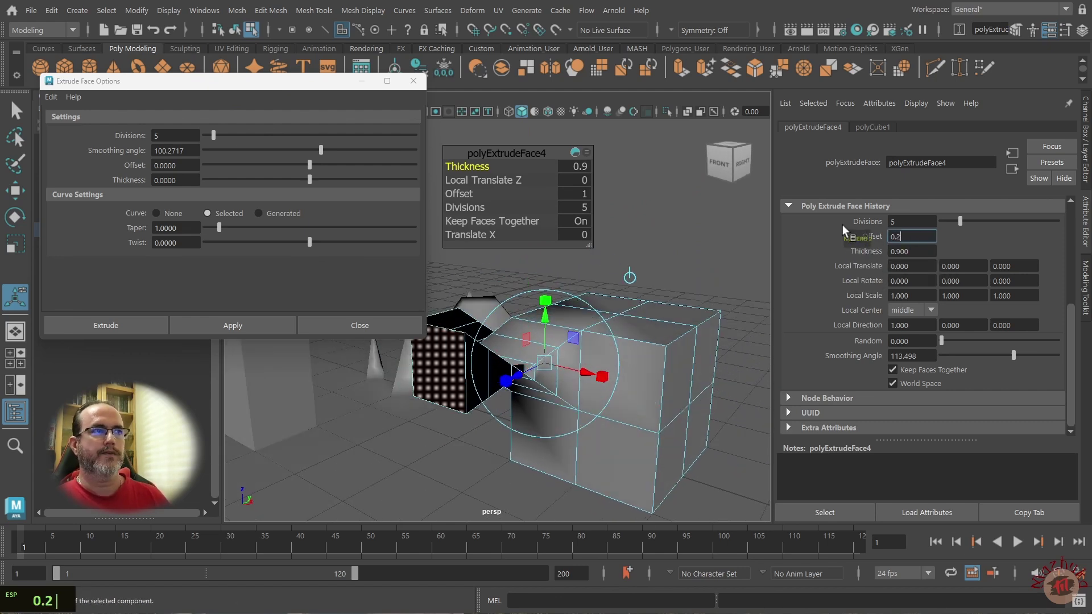
key("Return")
left_click_drag(560, 446, 572, 418, "alt")
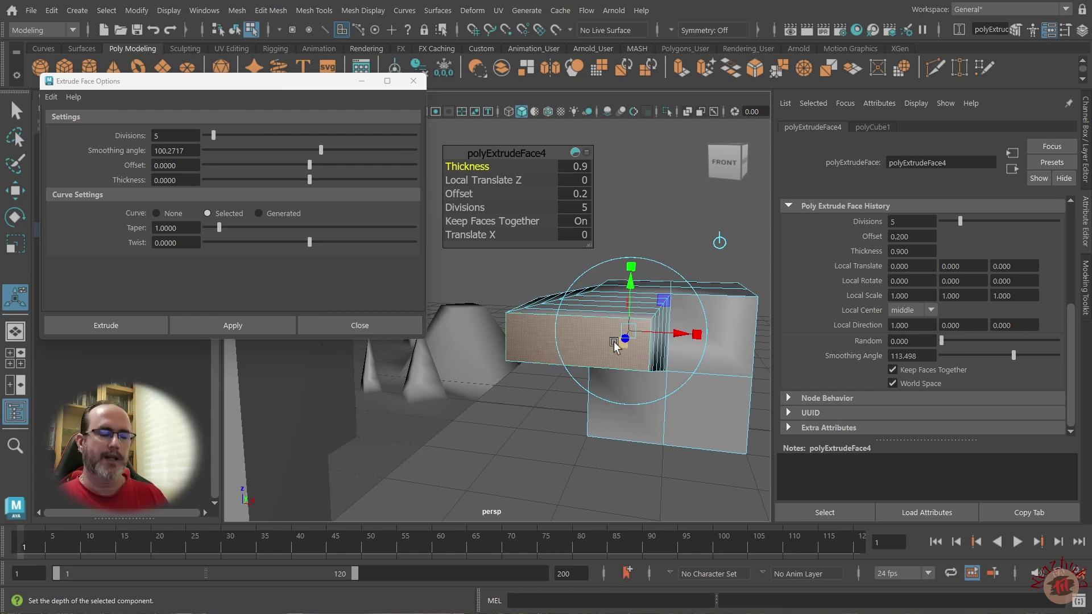
Undo the Offset, Smoothing Angle and Thickness changes on the cube's face extrusion
key("ctrl+z")
key("ctrl+z")
key("ctrl+z")
key("ctrl+z")
key("ctrl+z")
key("ctrl+z")
key("ctrl+z")
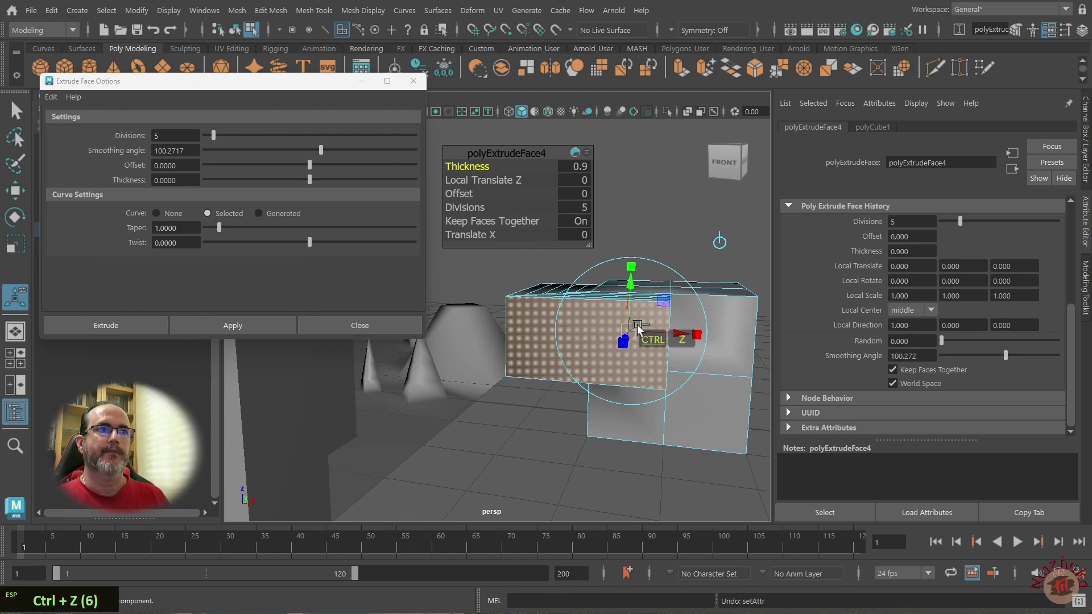
left_click_drag(635, 334, 646, 361, "alt")
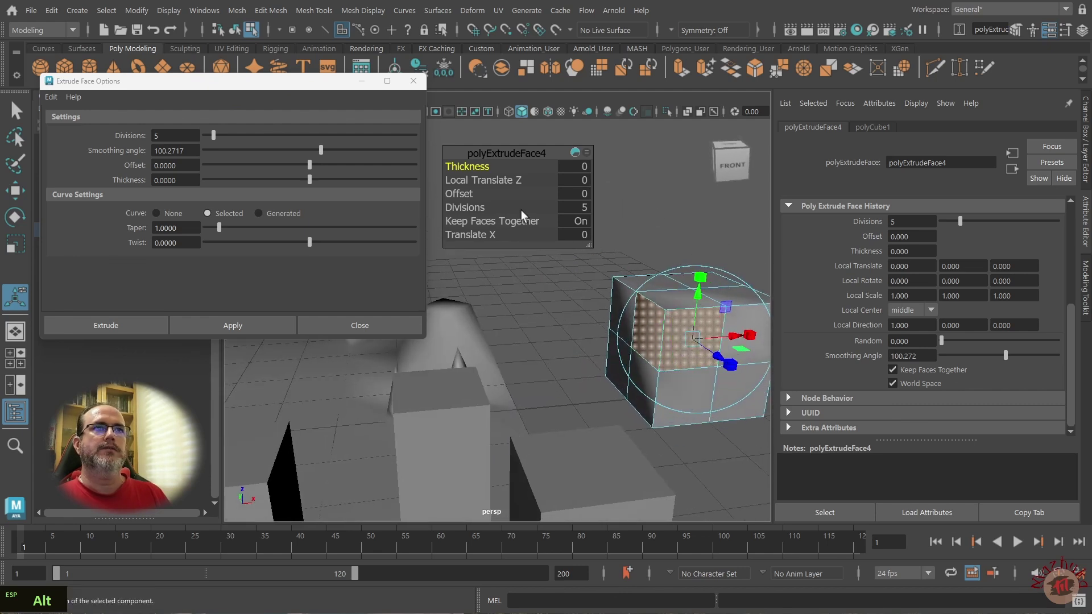
Set the cube's face extrusion to 1 division and an Offset of 0.2, and undo a trial Thickness change
mouse_move(468, 196)
left_mouse_down()
mouse_move(512, 183)
mouse_move(483, 209)
mouse_move(449, 208)
mouse_move(469, 201)
mouse_move(461, 194)
left_mouse_up()
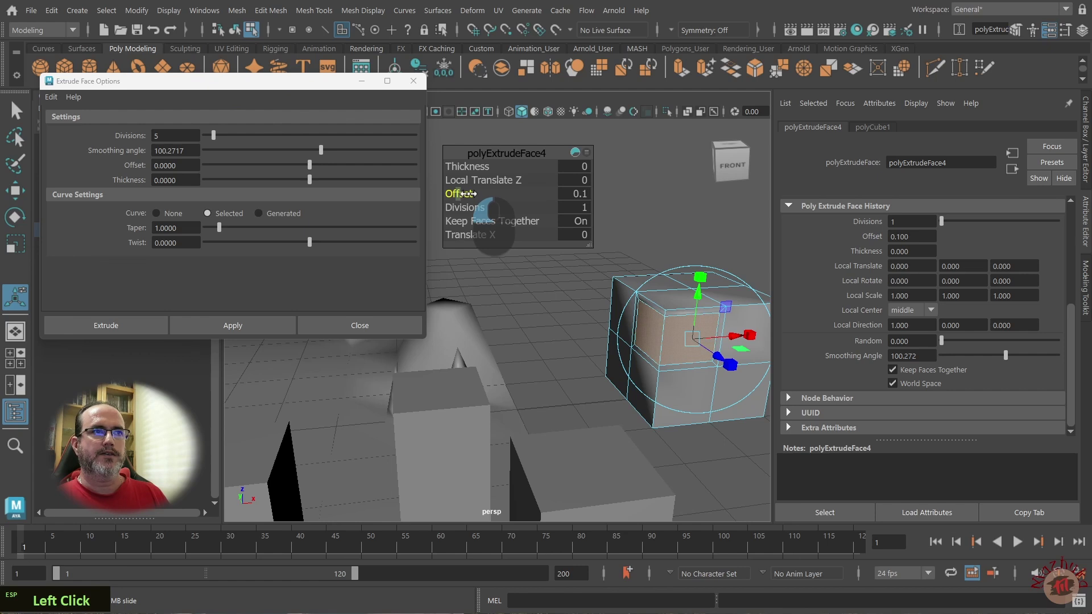
left_click_drag(609, 379, 631, 359, "alt")
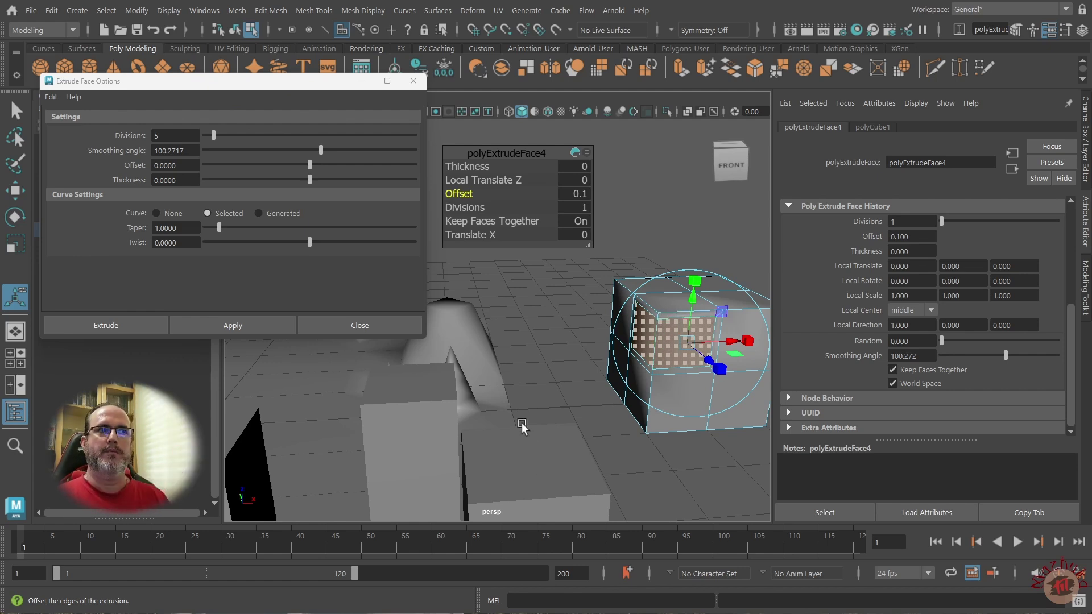
left_click_drag(456, 195, 468, 196)
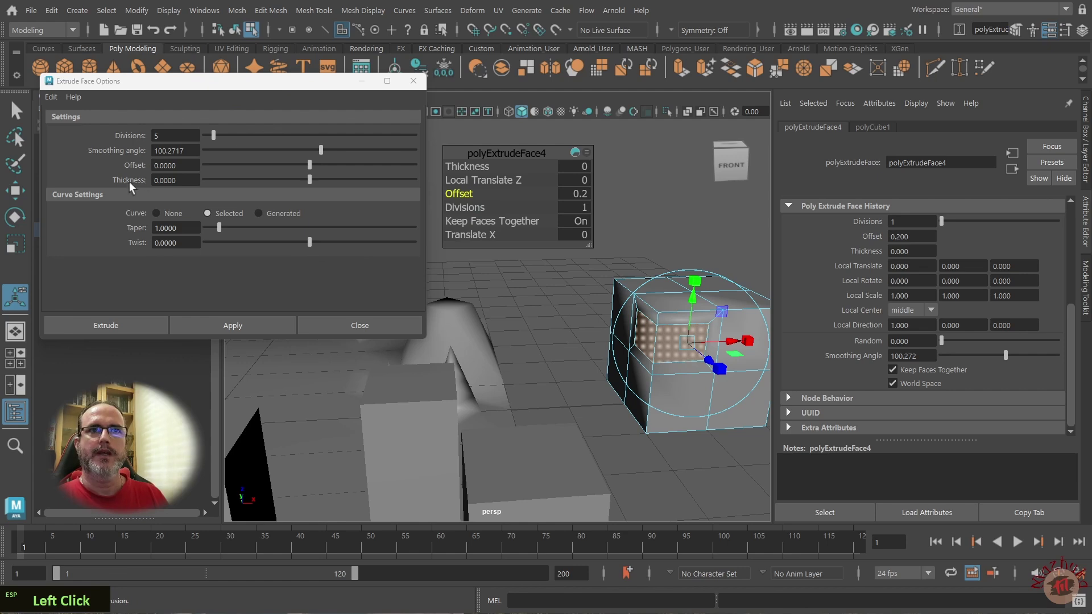
scroll(116, 183, "down", 1)
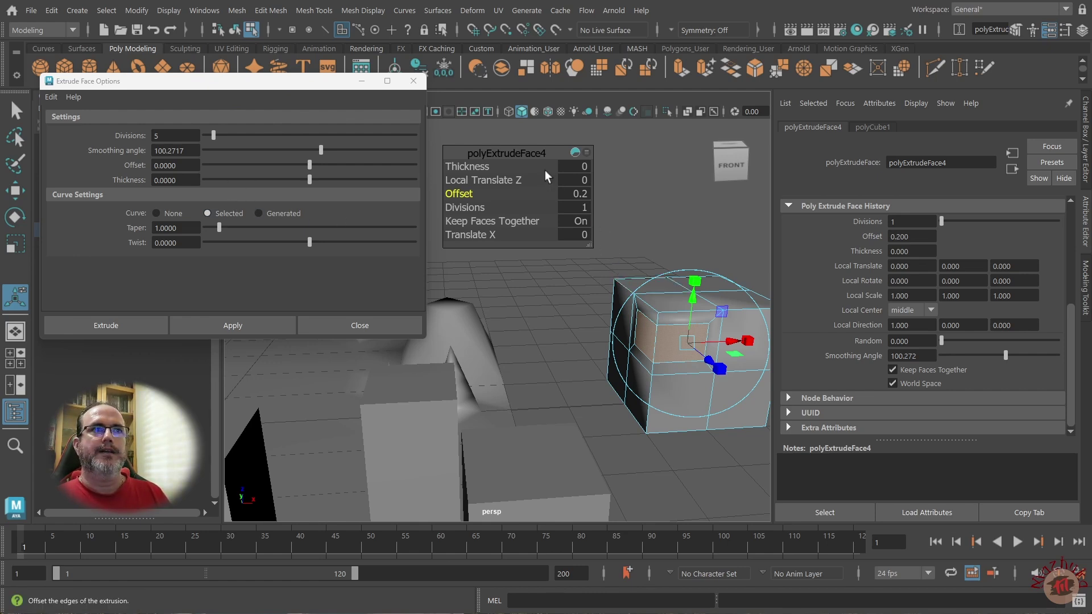
left_click_drag(472, 166, 478, 172)
key("ctrl+z")
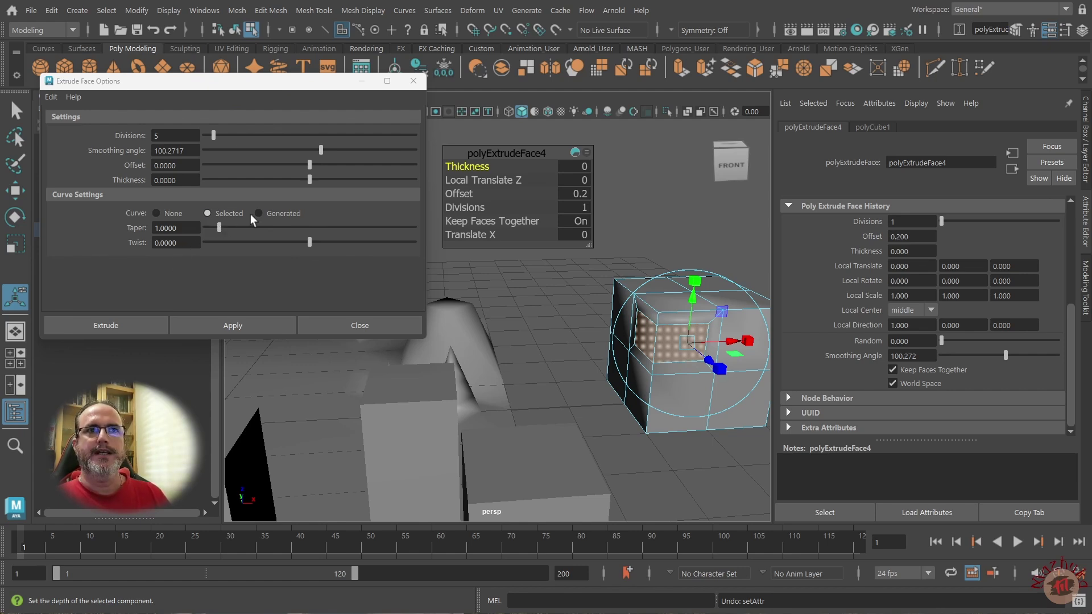
Compare the None, Selected and Generated curve settings for face extrusion, leave Selected active and close the options
left_click(154, 214)
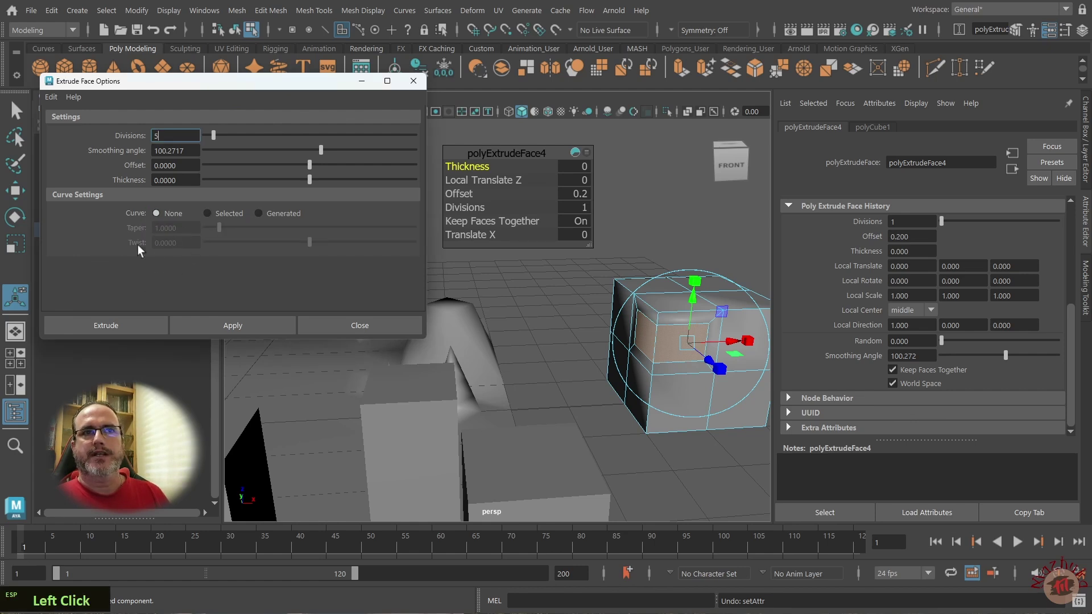
left_click(207, 213)
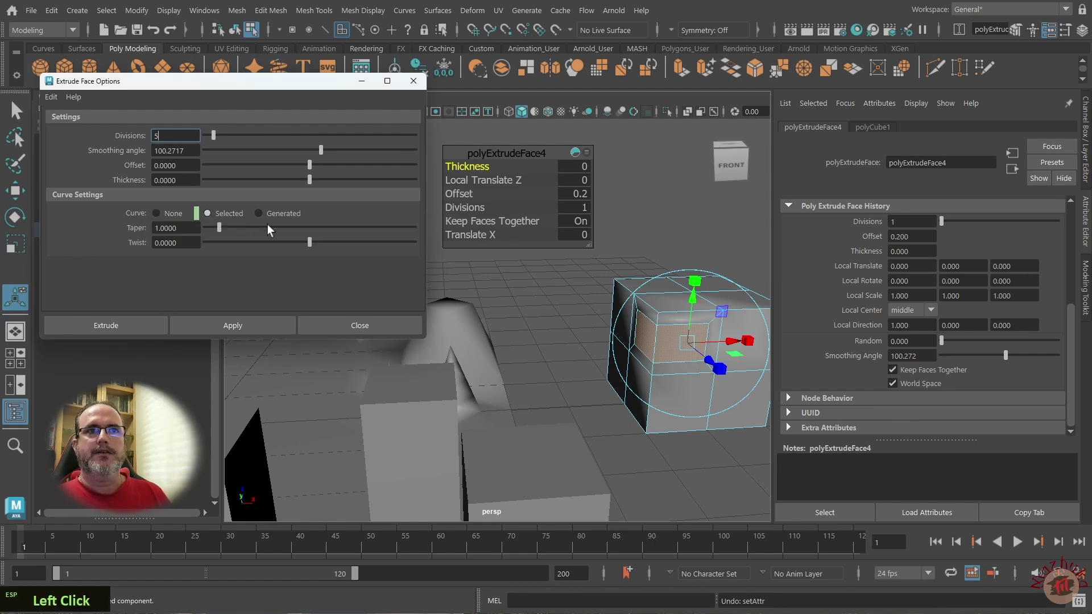
left_click(261, 213)
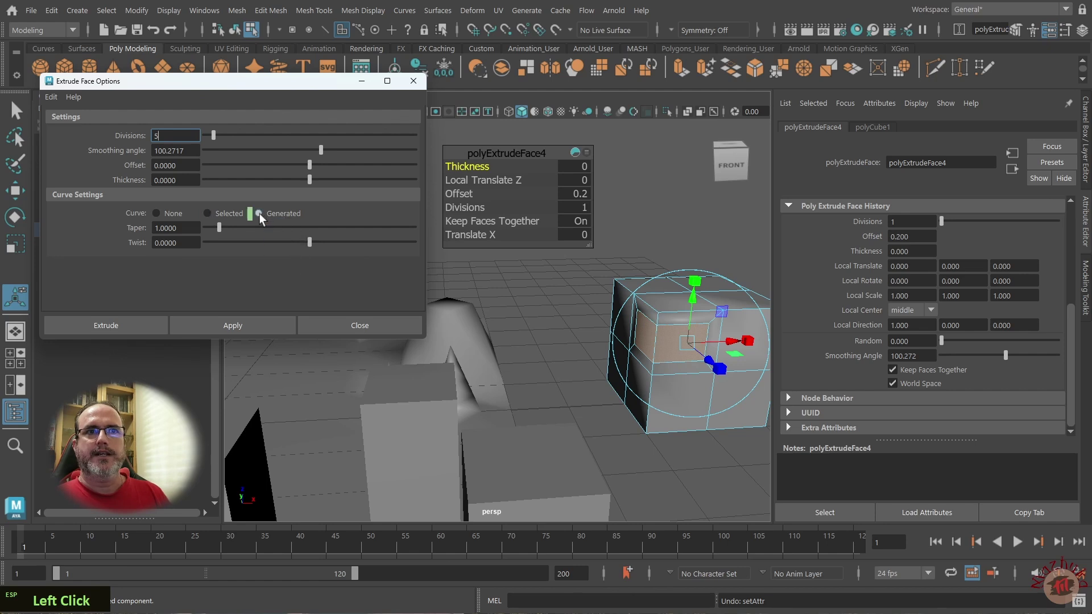
left_click(205, 213)
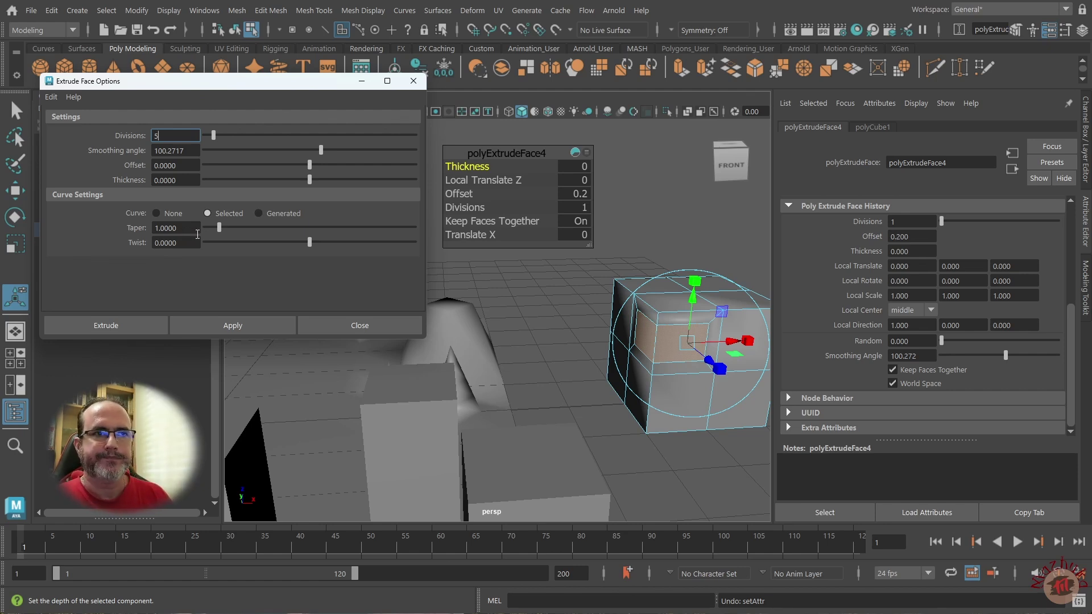
left_click(343, 329)
Select the plane's face at the base of the spiral curve and add the curve to the selection
scroll(363, 360, "down", 5)
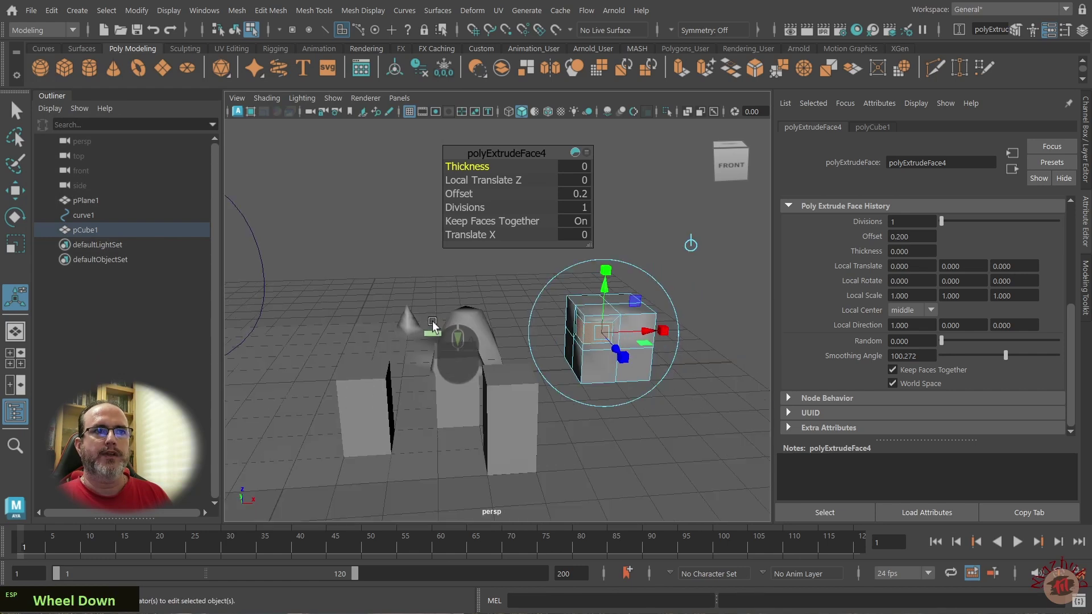
left_click(340, 361)
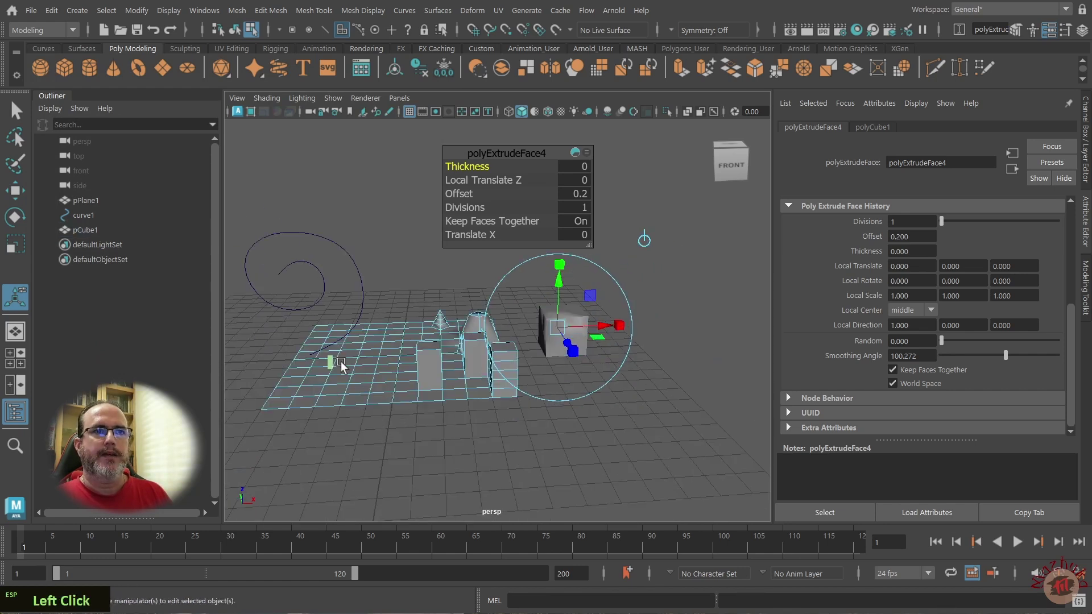
left_click_drag(315, 363, 329, 405, "alt")
left_click(335, 421)
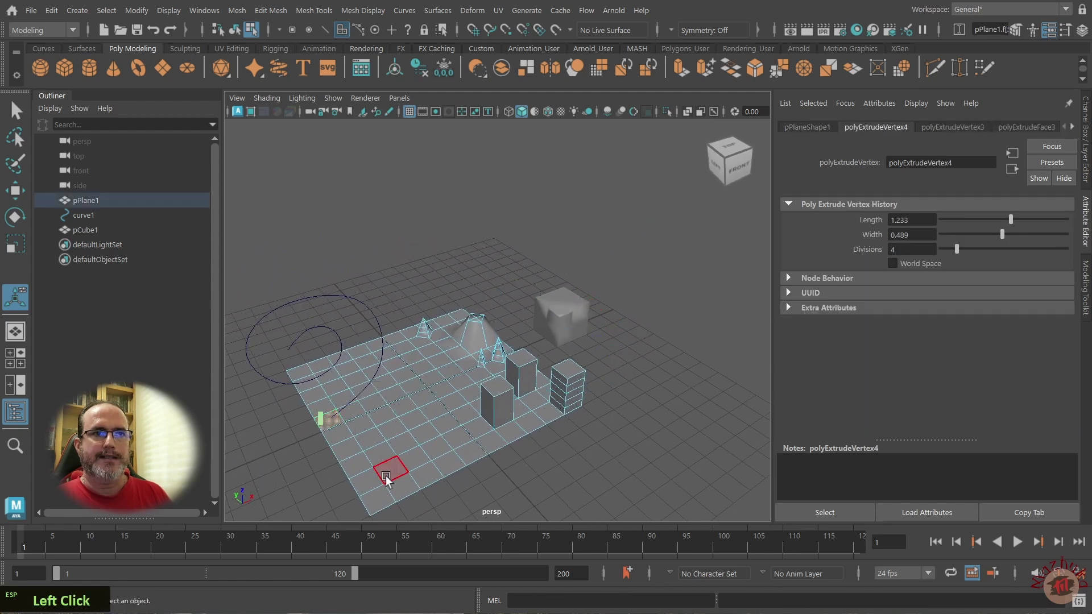
middle_click_drag(383, 458, 468, 410, "alt")
left_click_drag(459, 438, 436, 450, "alt")
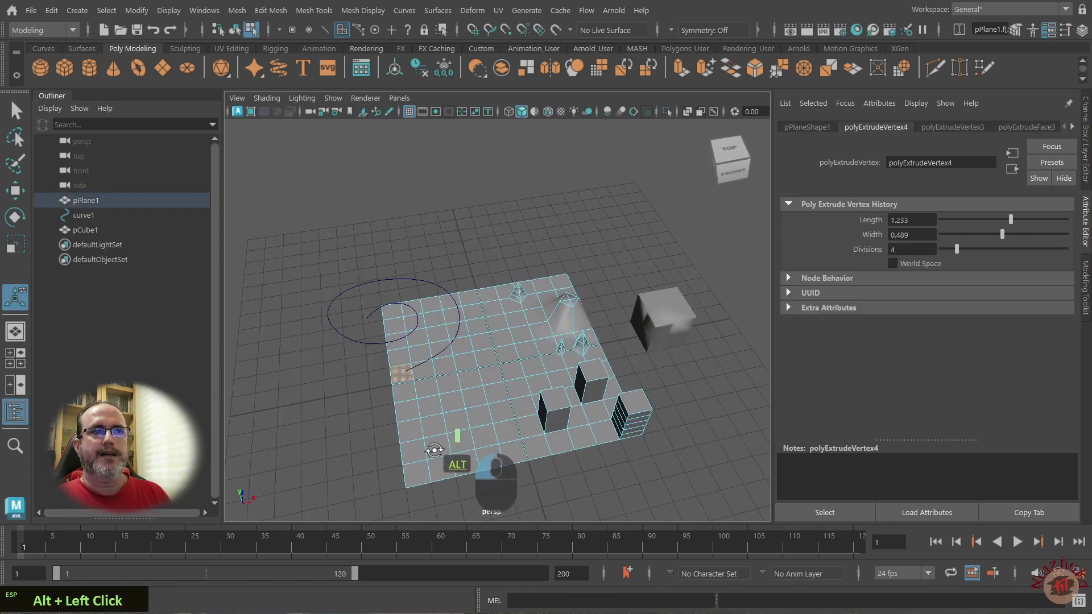
left_click_drag(436, 450, 429, 419, "alt")
left_click_drag(289, 235, 516, 246, "shift")
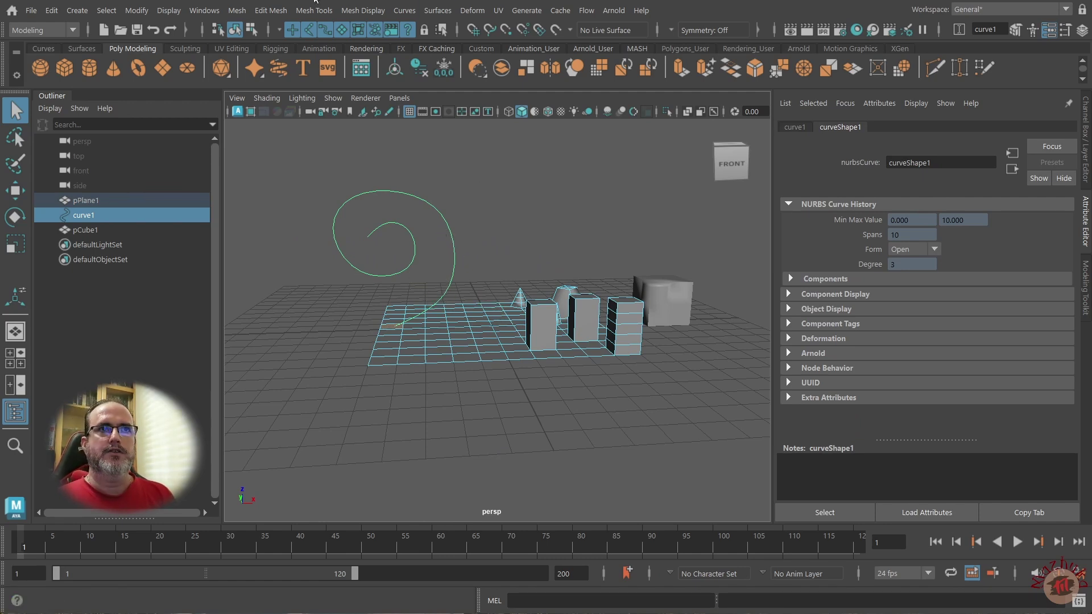
Extrude the plane's face along the selected spiral curve with 15 divisions and a smoothing angle of 30
left_click(272, 12)
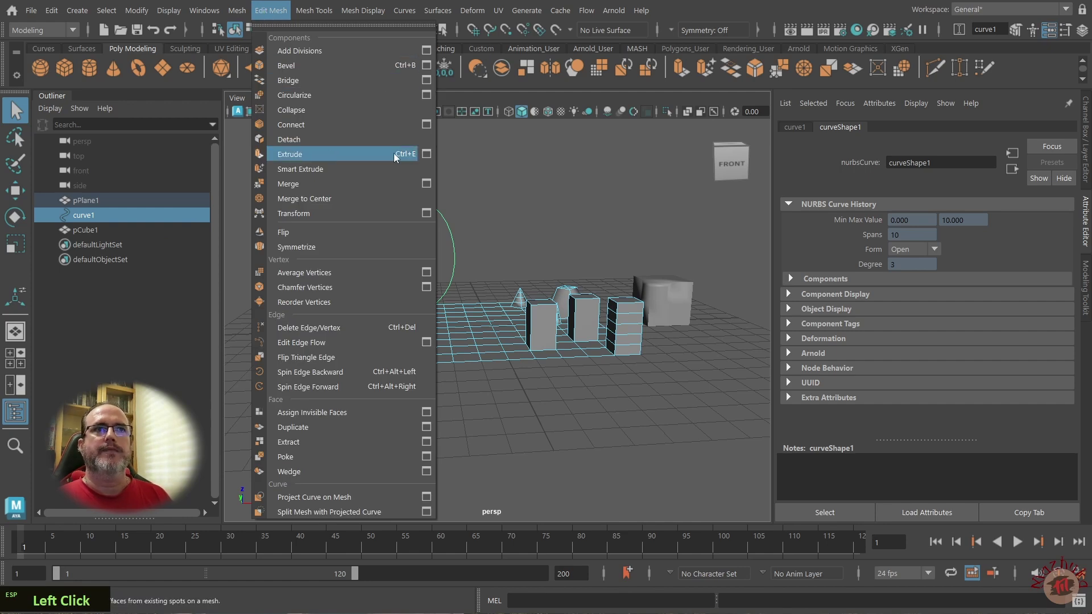
left_click(427, 154)
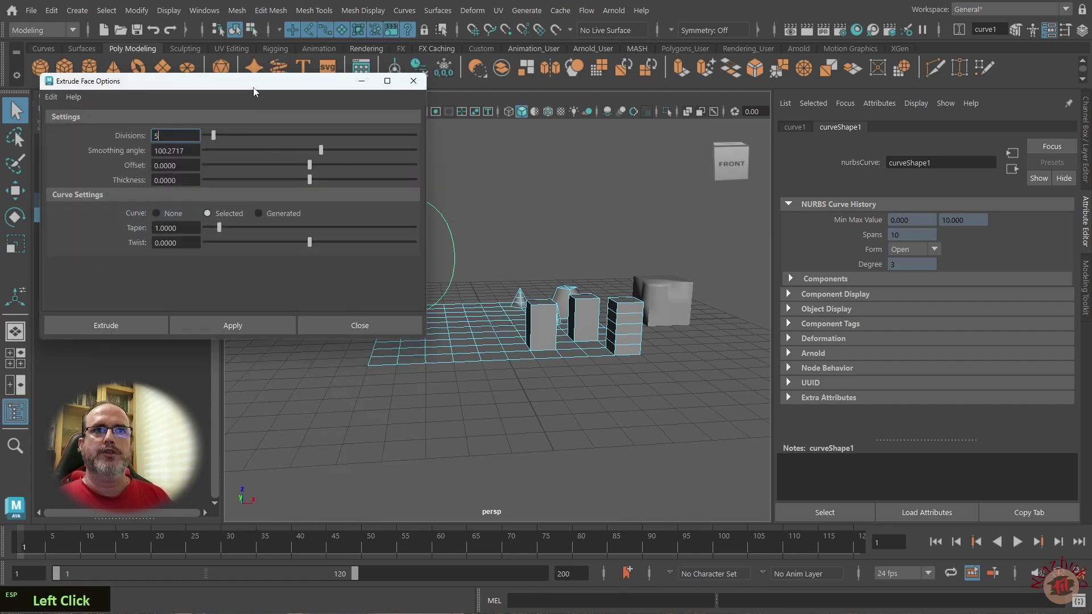
left_click_drag(253, 85, 242, 76)
left_click_drag(207, 126, 221, 130)
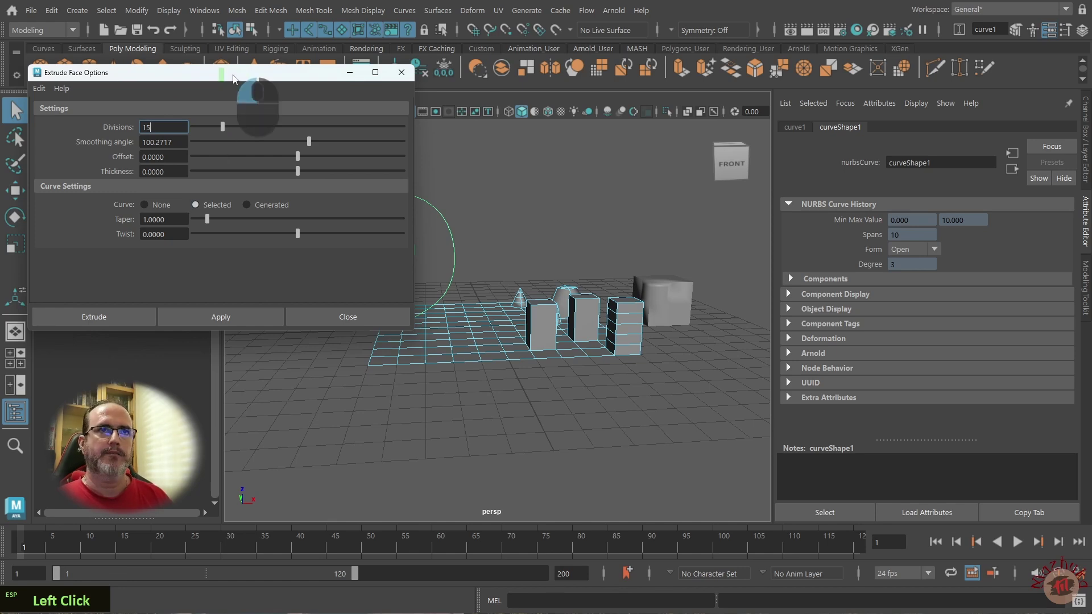
left_click_drag(233, 75, 877, 125)
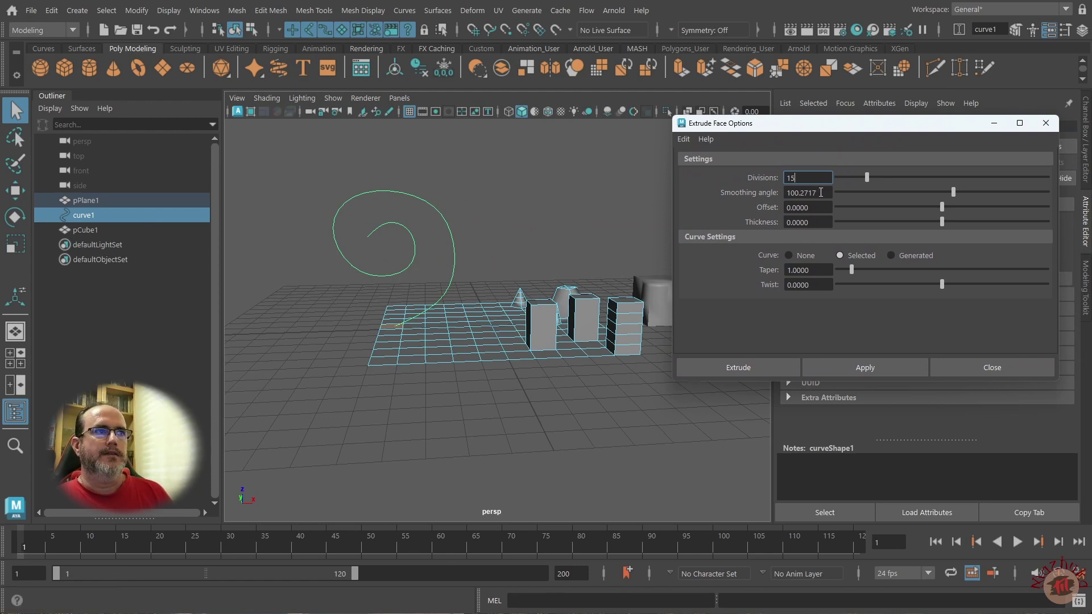
left_click_drag(821, 193, 779, 193)
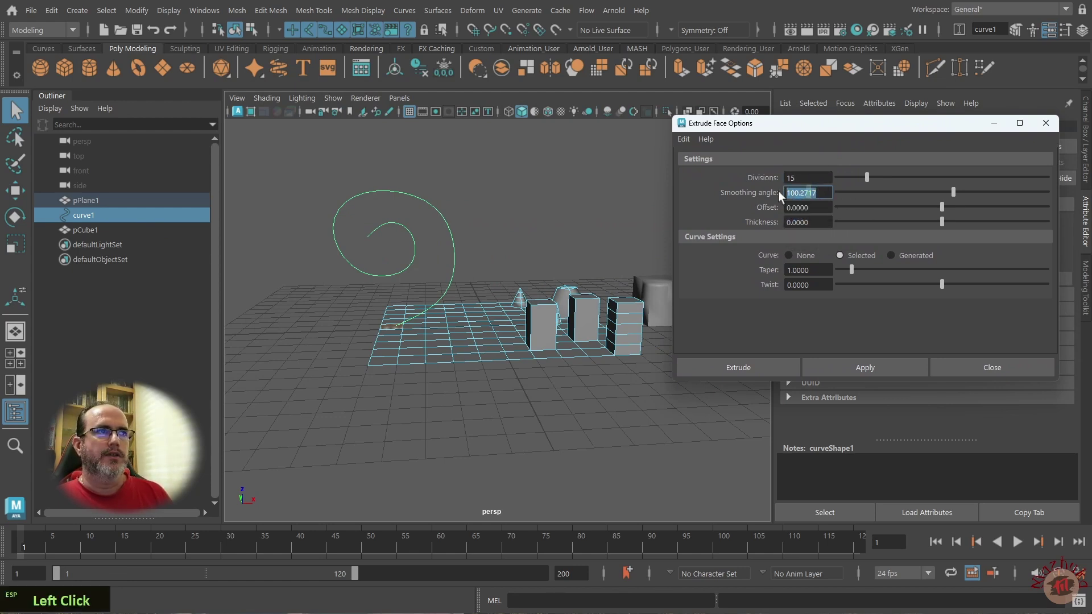
type("30")
key("Return")
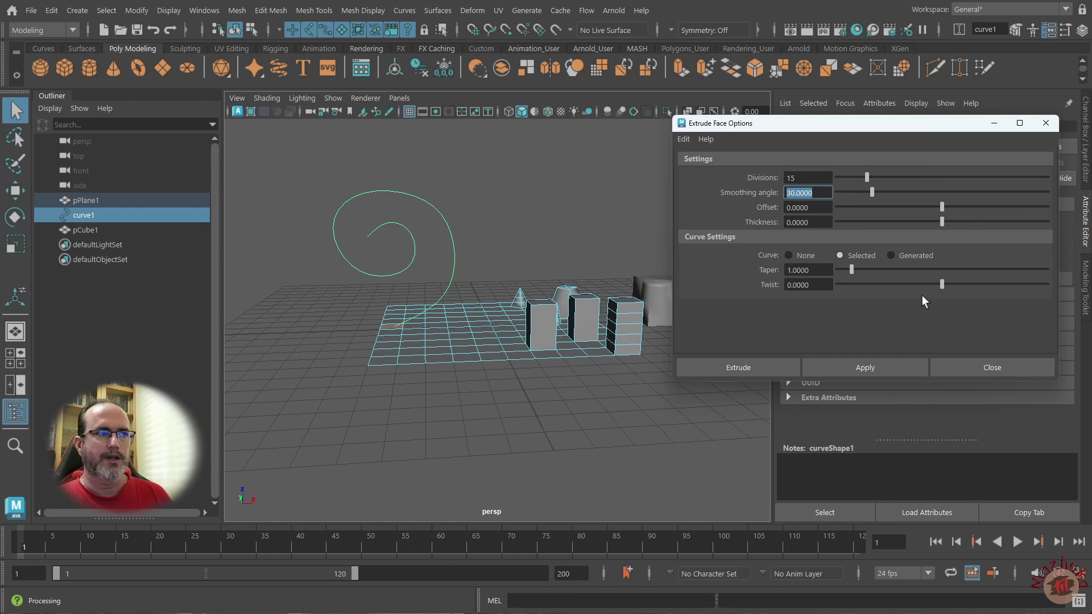
left_click(867, 367)
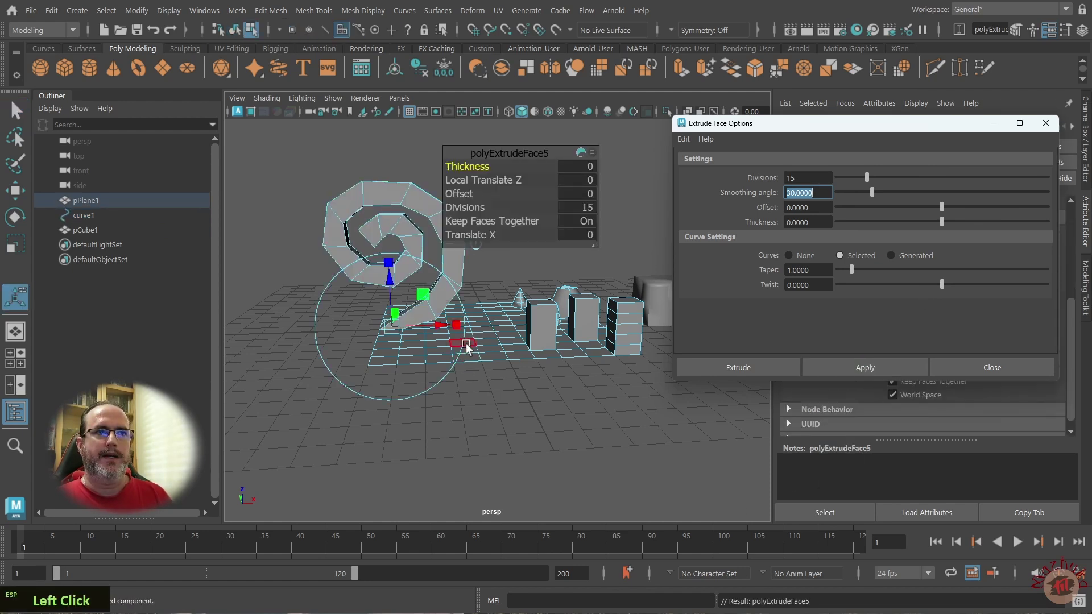
left_click(1045, 123)
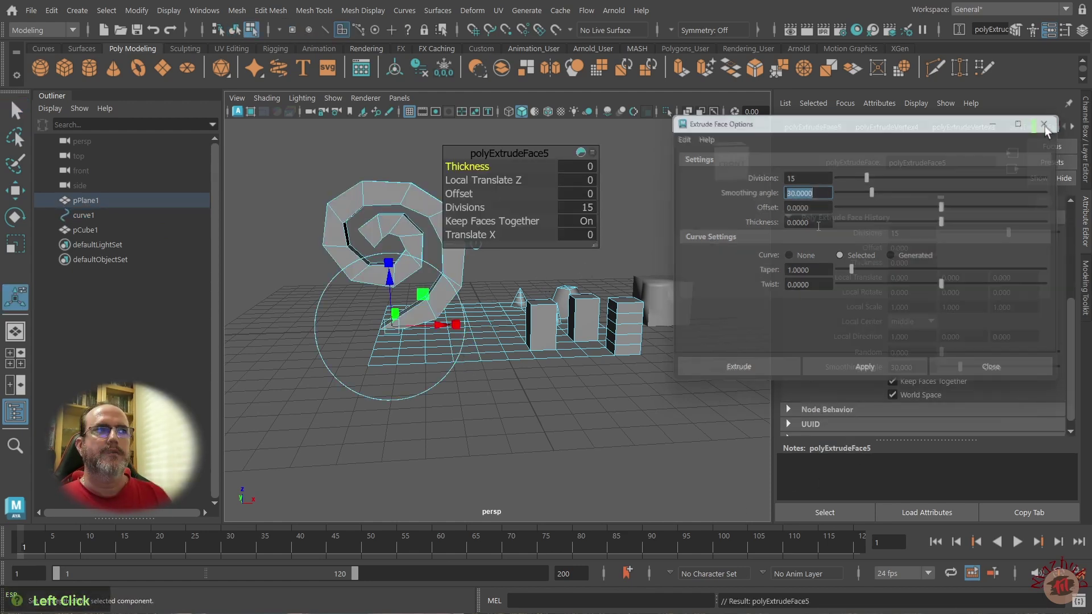
Raise the spiral extrusion's Divisions to 24 and inspect it from behind
scroll(364, 283, "up", 3)
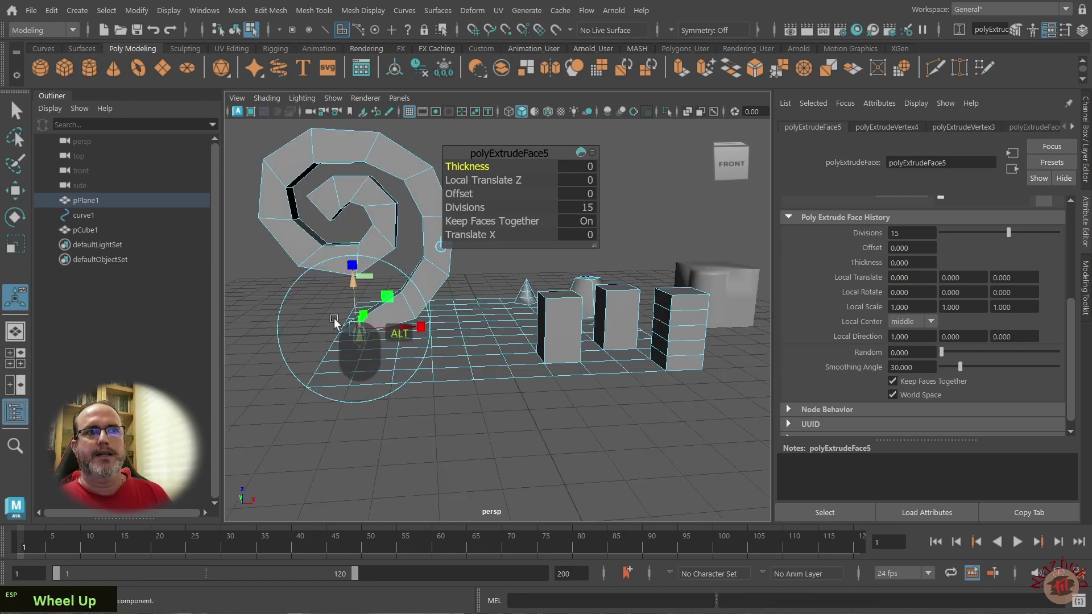
left_click_drag(370, 336, 524, 333, "alt")
left_click_drag(463, 209, 523, 212)
left_click_drag(542, 329, 444, 353, "alt")
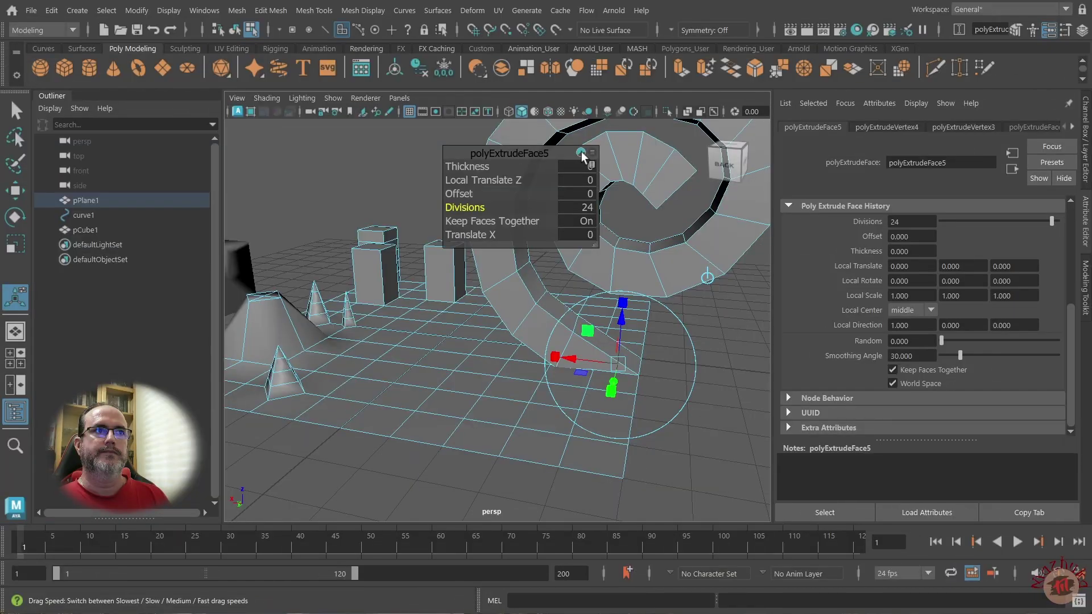
Add the Twist and Taper attributes to the spiral extrusion's in-view editor
left_click(592, 153)
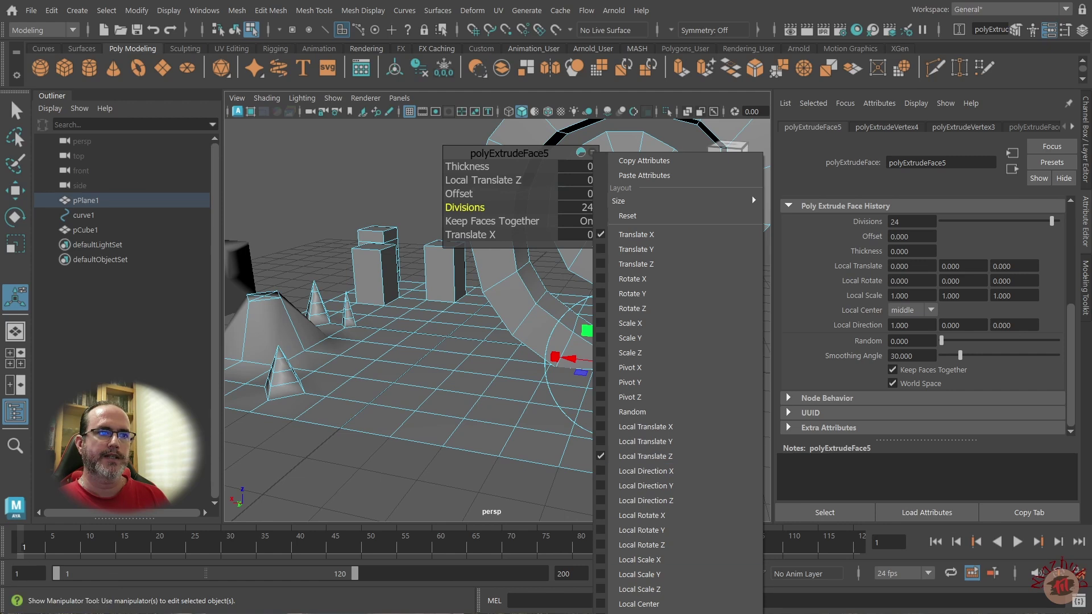
left_click(632, 612)
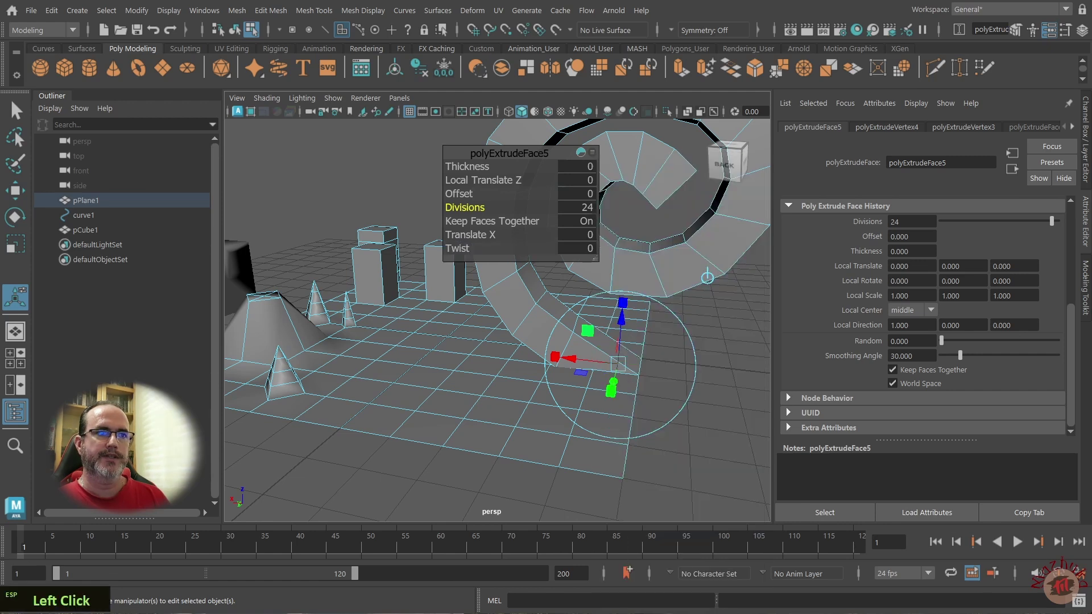
left_click(592, 153)
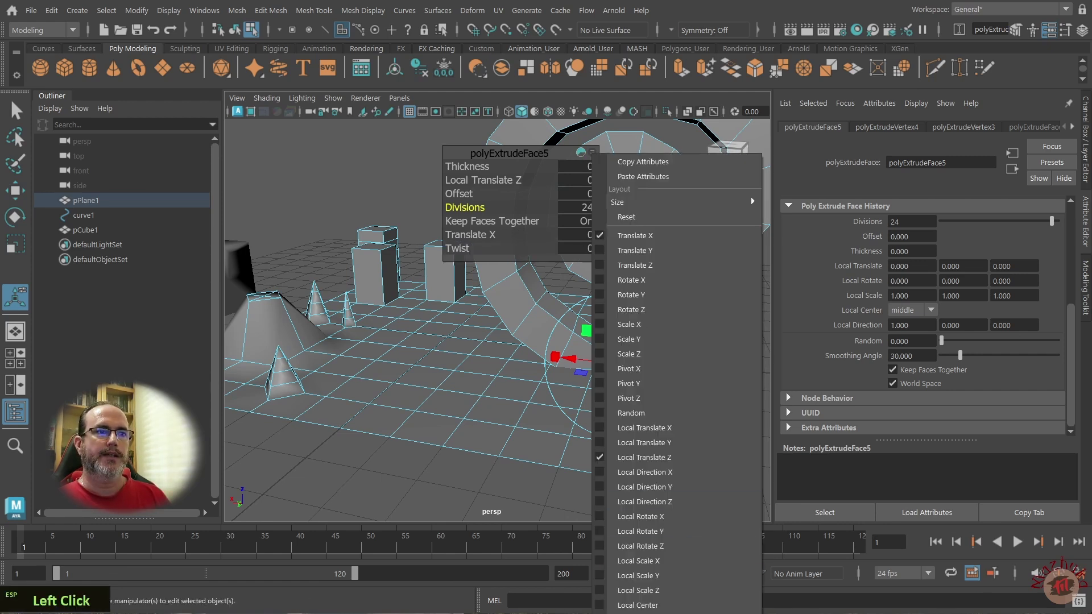
left_click(631, 611)
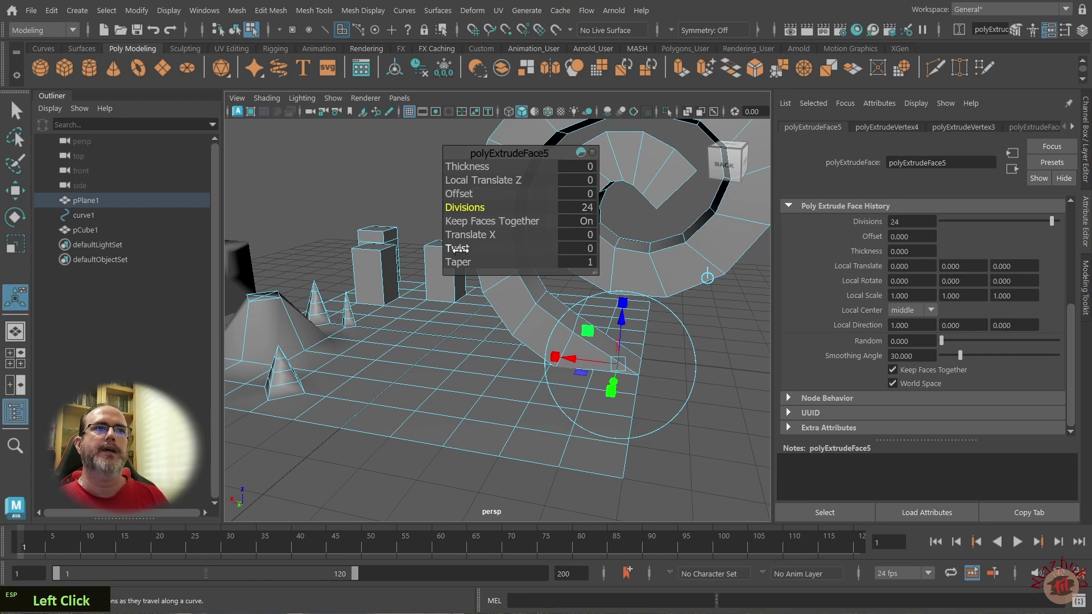
Try a Twist of about 169.6 on the spiral extrusion, inspect it from several angles, and undo the twist changes
left_click_drag(455, 248, 540, 230)
scroll(672, 300, "down", 4)
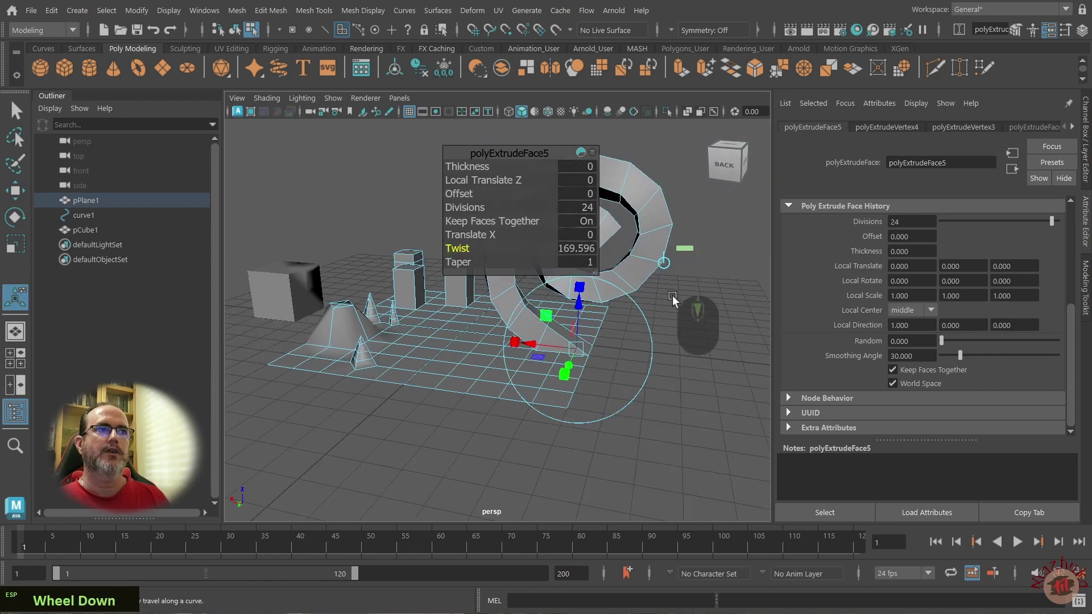
left_click_drag(673, 299, 555, 368, "alt")
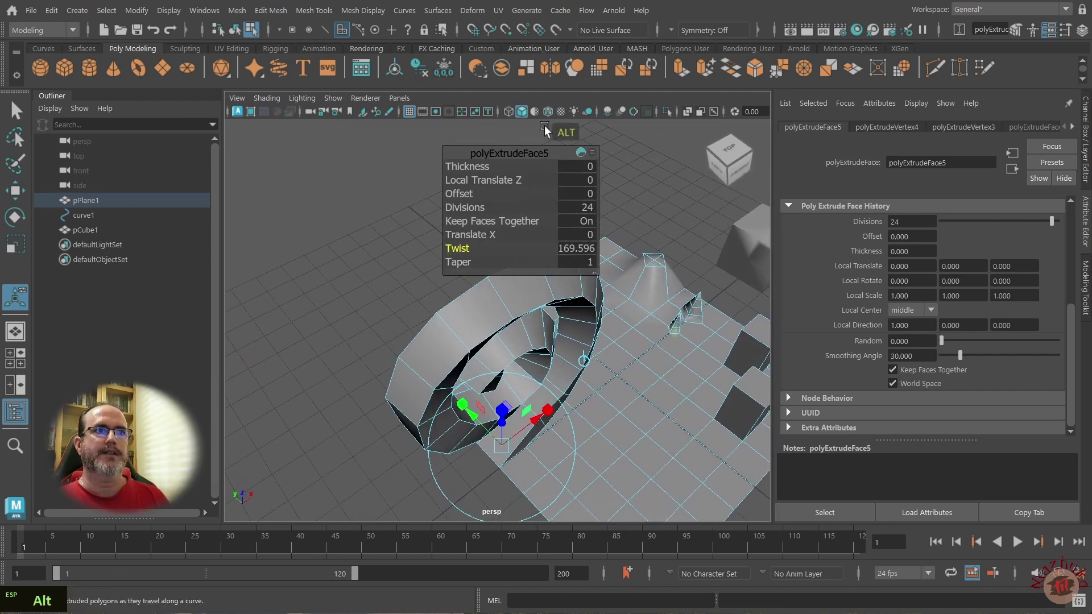
left_click_drag(526, 153, 322, 137)
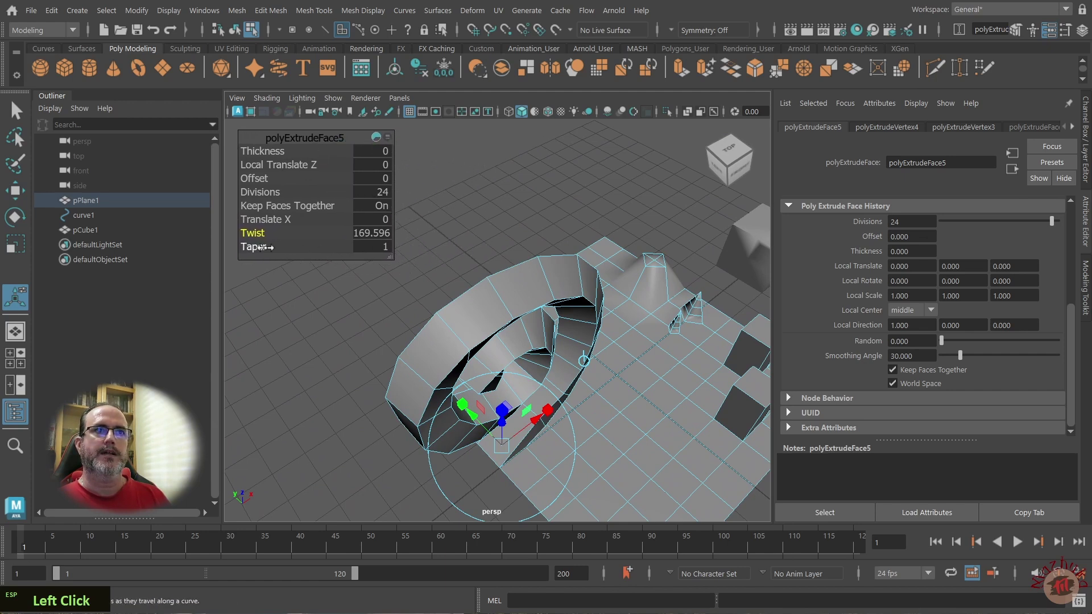
key("alt")
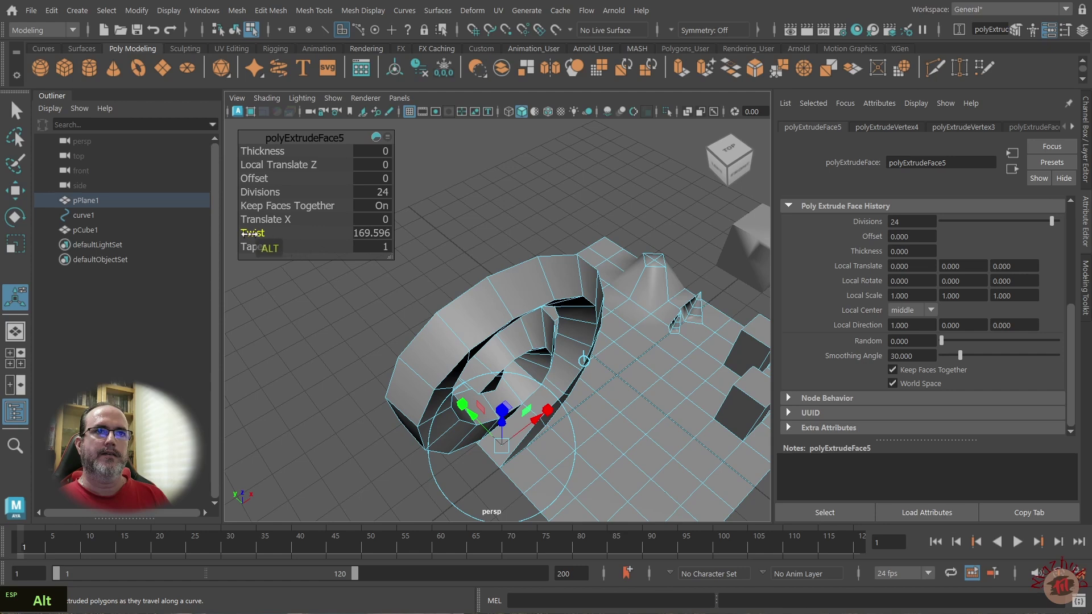
left_click_drag(272, 234, 199, 244)
key("ctrl+z")
key("ctrl+z")
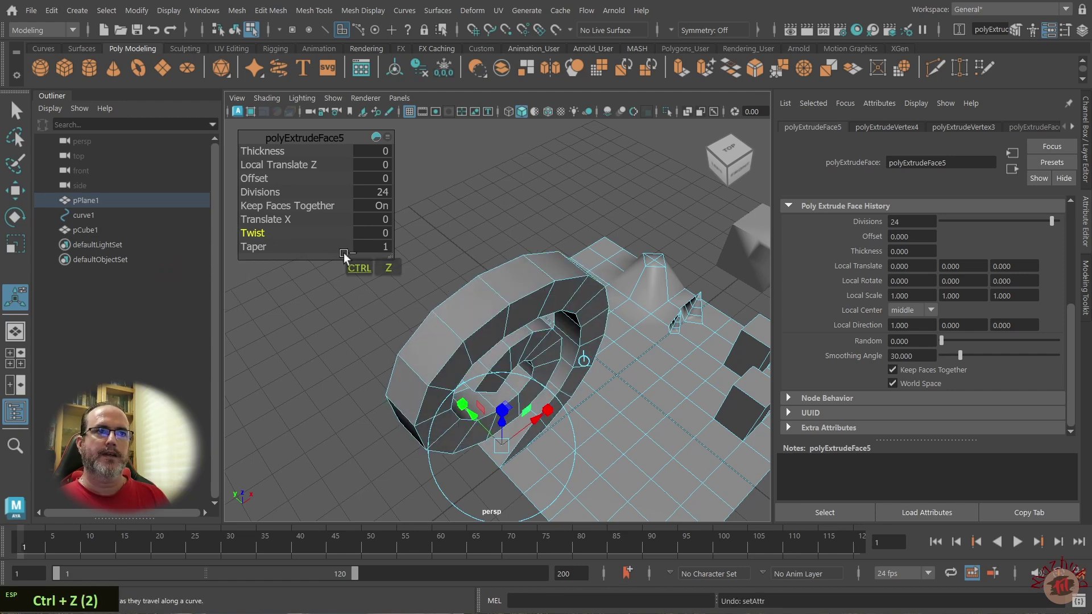
Set the spiral extrusion's Taper to 0.2 and its Local Translate Z to -0.3
mouse_move(250, 247)
left_mouse_down()
mouse_move(282, 248)
mouse_move(248, 255)
left_mouse_up()
left_click_drag(316, 307, 573, 341, "alt")
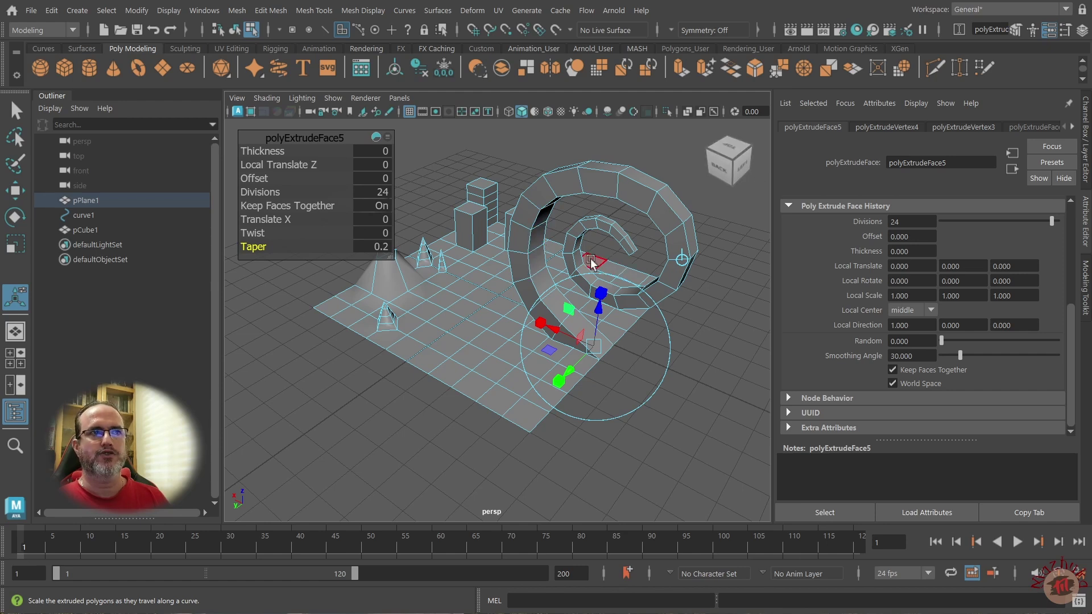
mouse_move(309, 290)
left_mouse_down("alt")
mouse_move(300, 307)
mouse_move(322, 291)
mouse_move(289, 270)
mouse_move(180, 274)
mouse_move(308, 281)
left_mouse_up("alt")
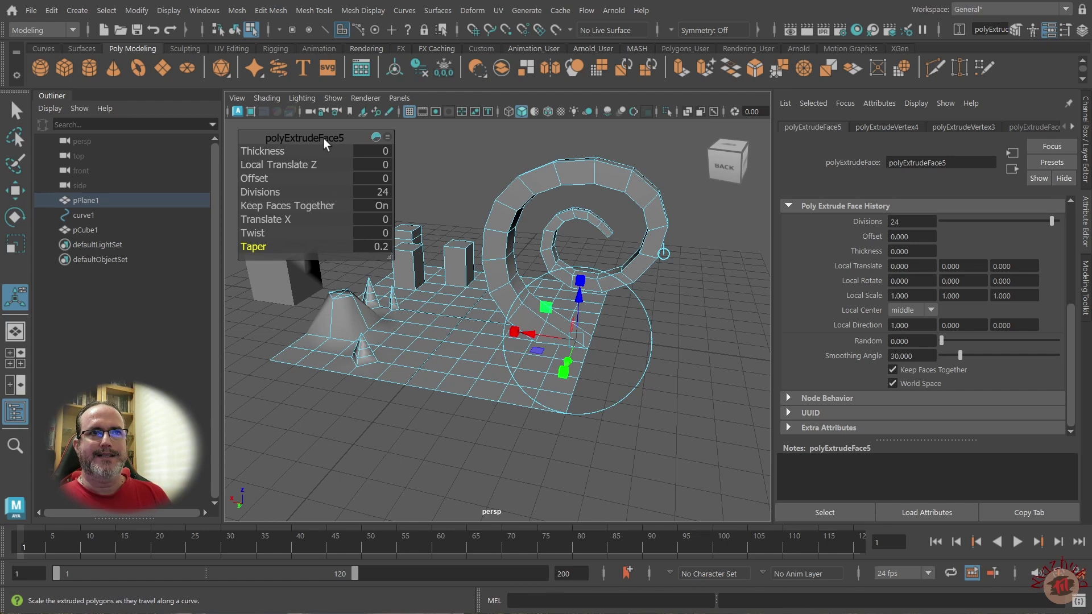
left_click_drag(322, 138, 339, 162)
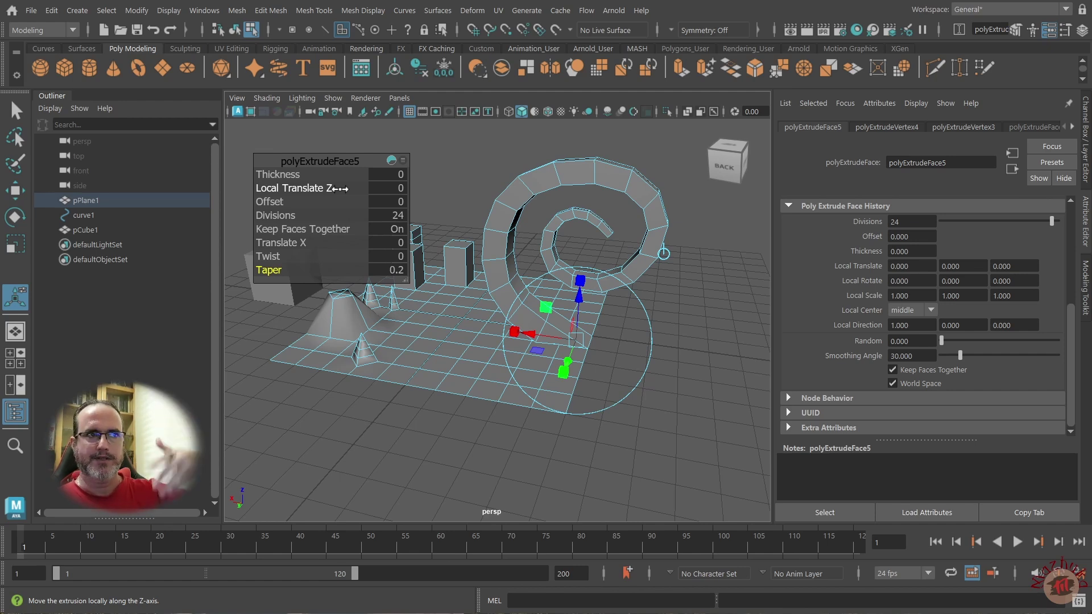
mouse_move(313, 189)
left_mouse_down()
mouse_move(323, 190)
mouse_move(310, 191)
left_mouse_up()
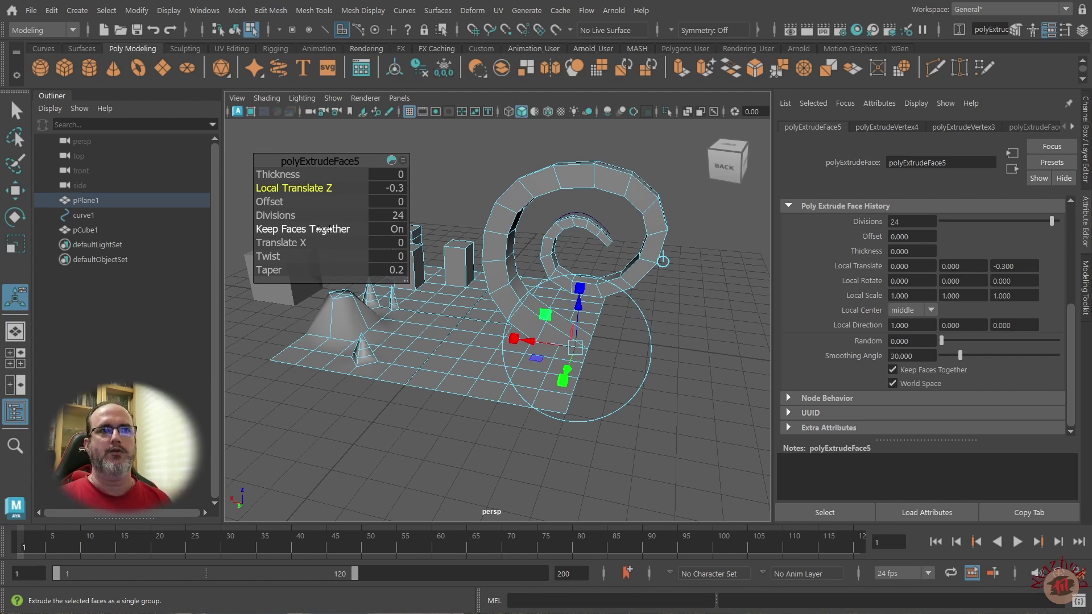
Select the two adjacent lower faces that meet at the cube's front corner
left_click_drag(500, 414, 574, 392, "alt")
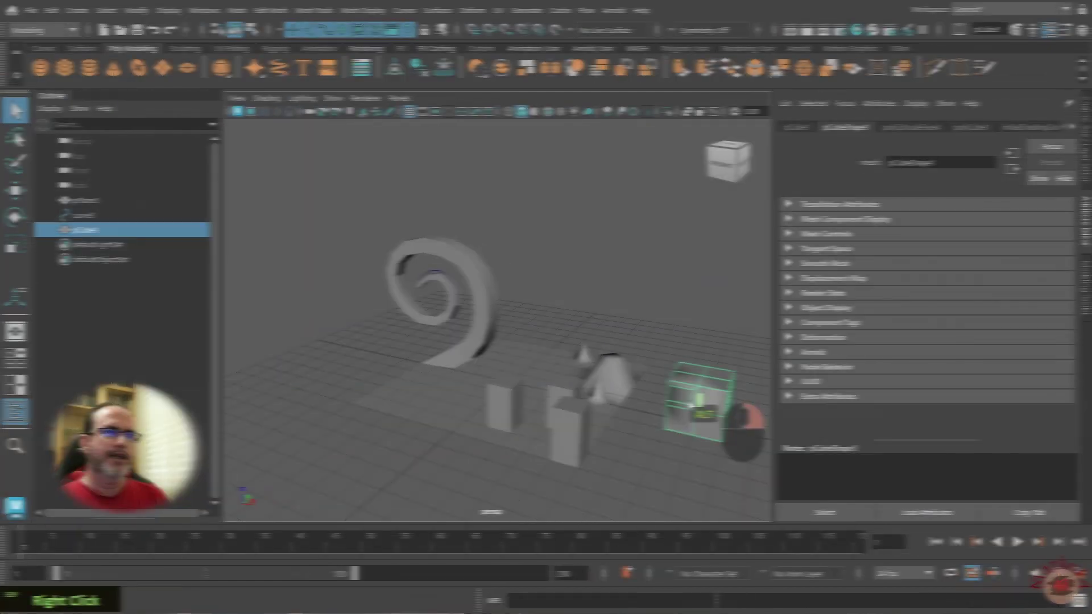
right_click_drag(689, 392, 689, 421)
left_click(682, 392)
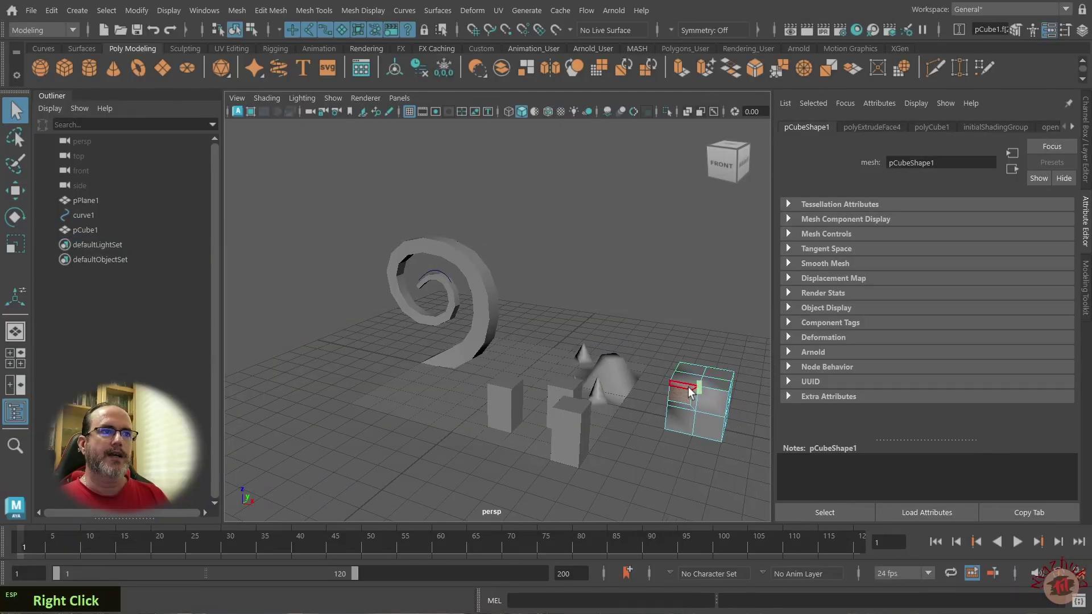
scroll(671, 381, "up", 5)
middle_click_drag(663, 402, 402, 351, "shift")
left_click(493, 404)
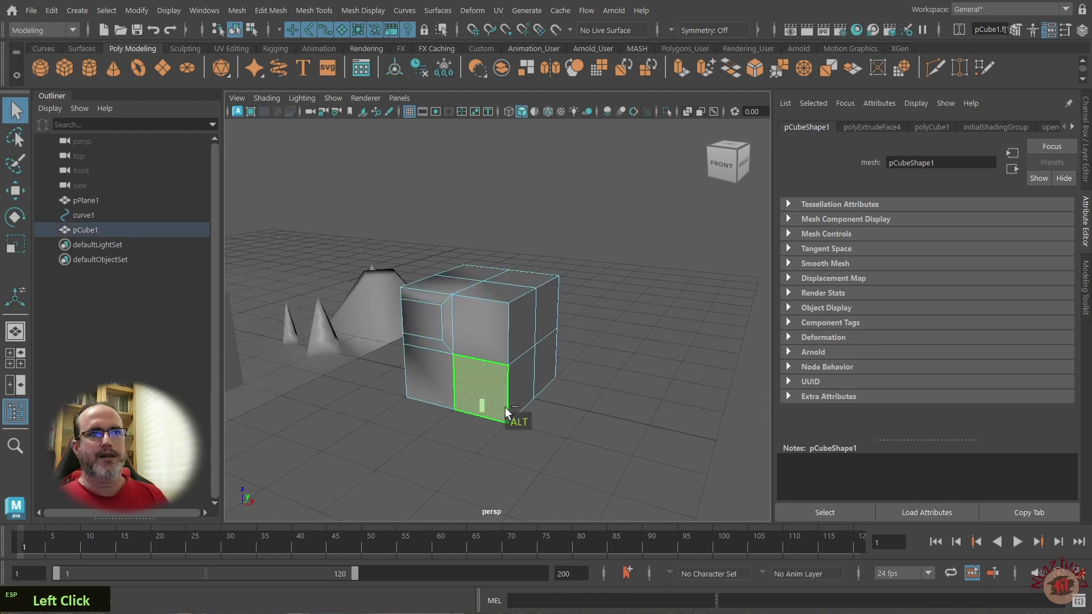
left_click(519, 398, "ctrl")
left_click(520, 395, "shift")
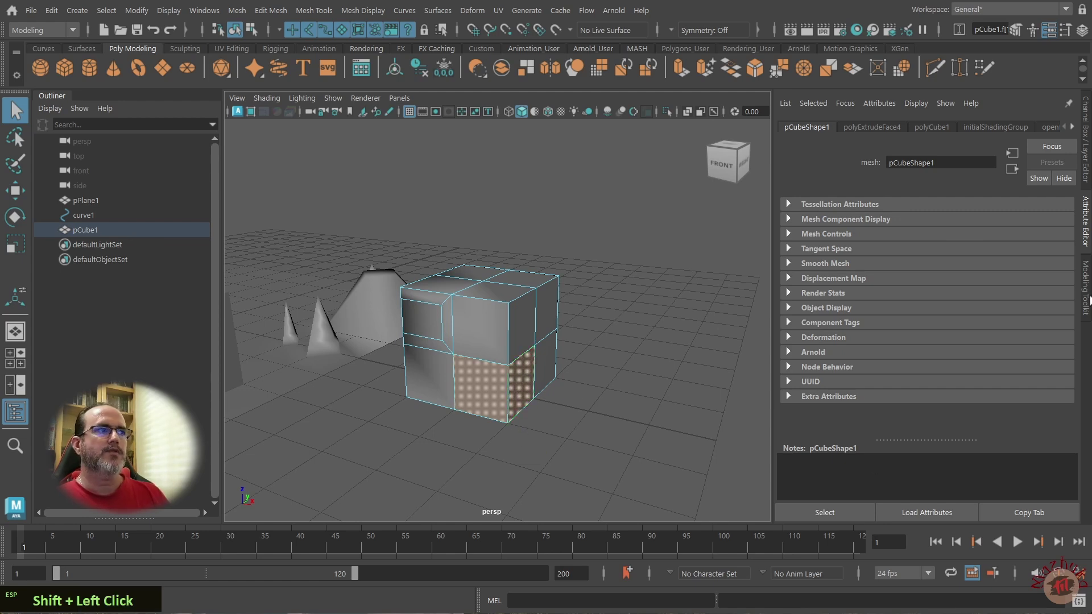
Extrude the two selected cube faces with 1 division and a thickness of 1.2
left_click(1086, 294)
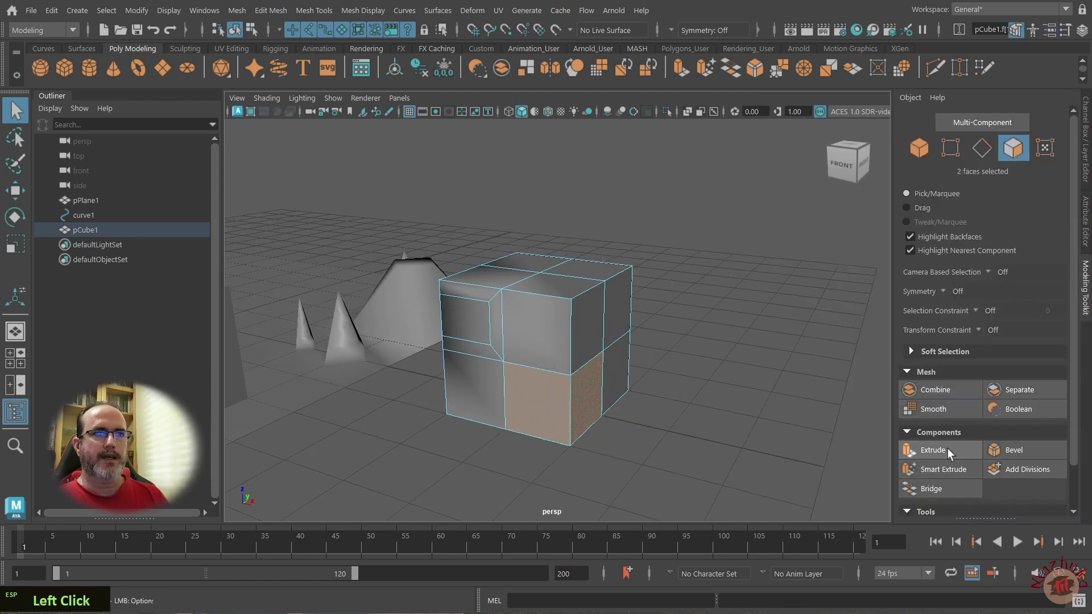
left_click(932, 450)
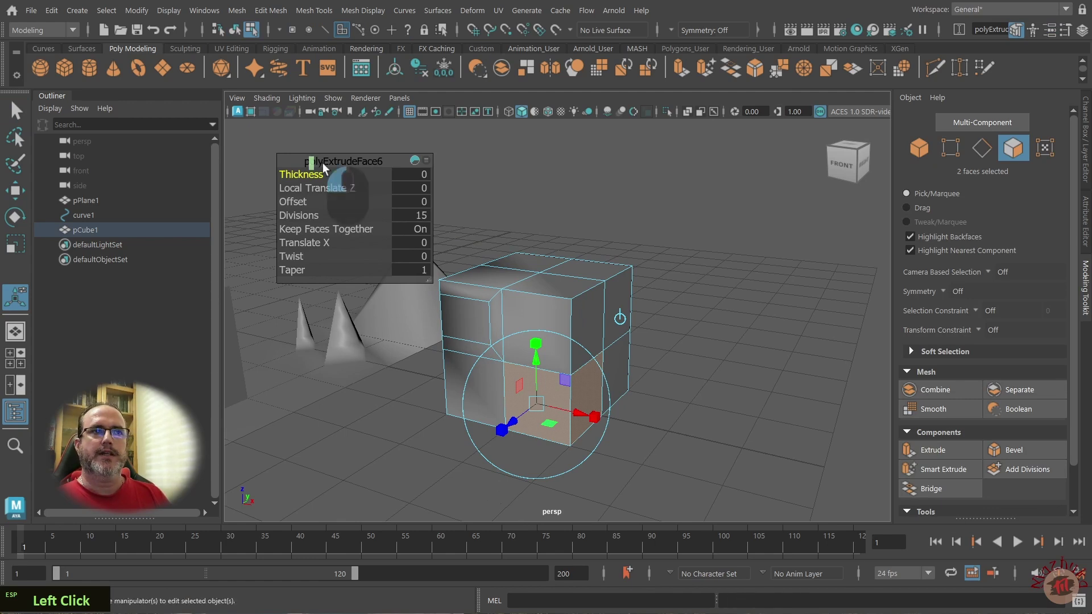
left_click_drag(323, 163, 772, 211)
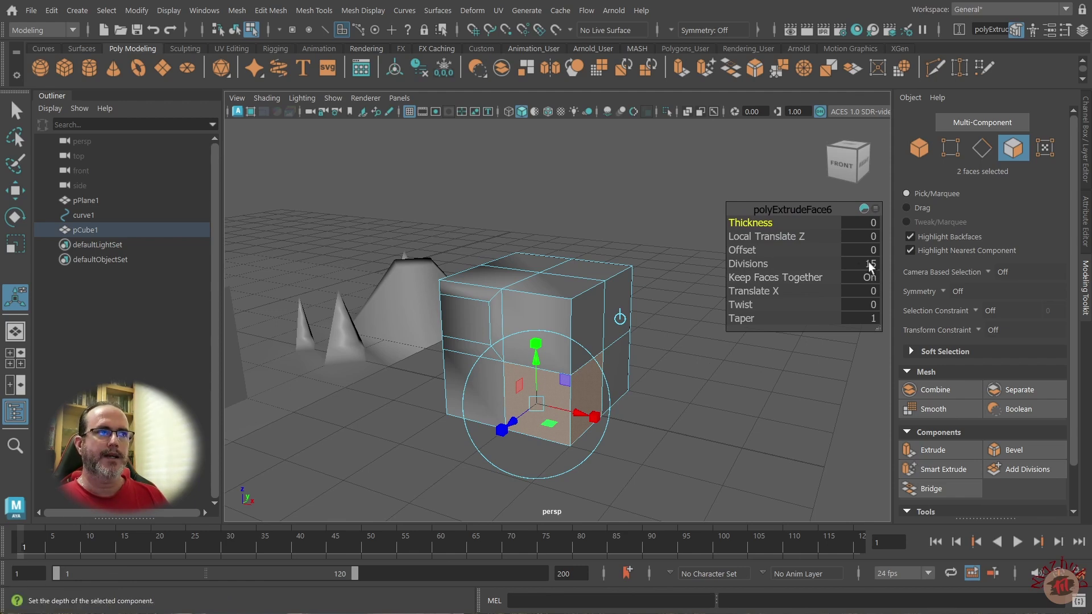
left_click_drag(749, 264, 673, 267)
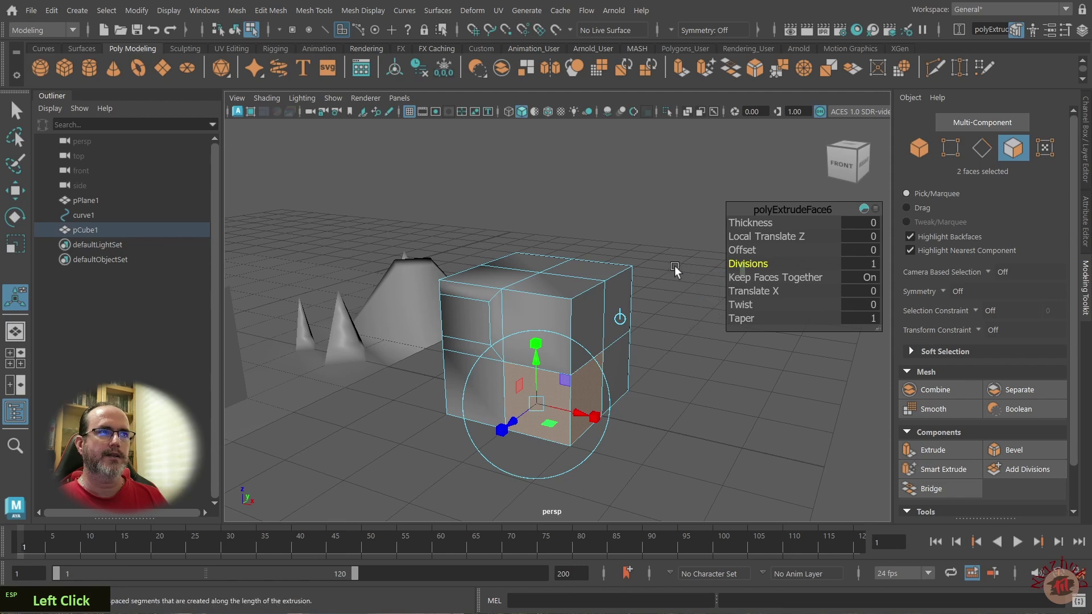
left_click_drag(736, 250, 739, 250)
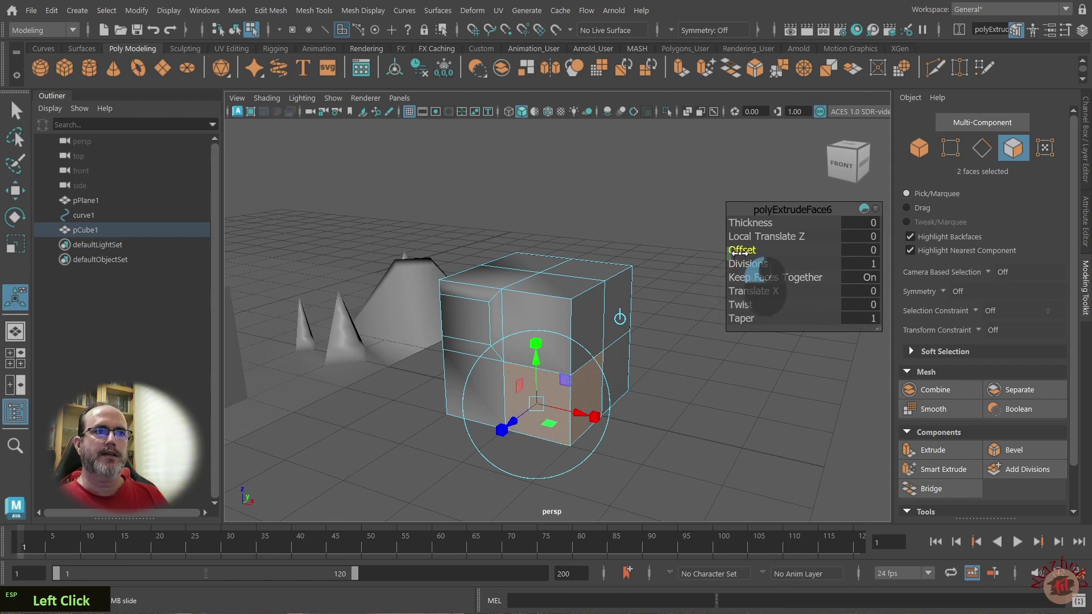
key("ctrl+z")
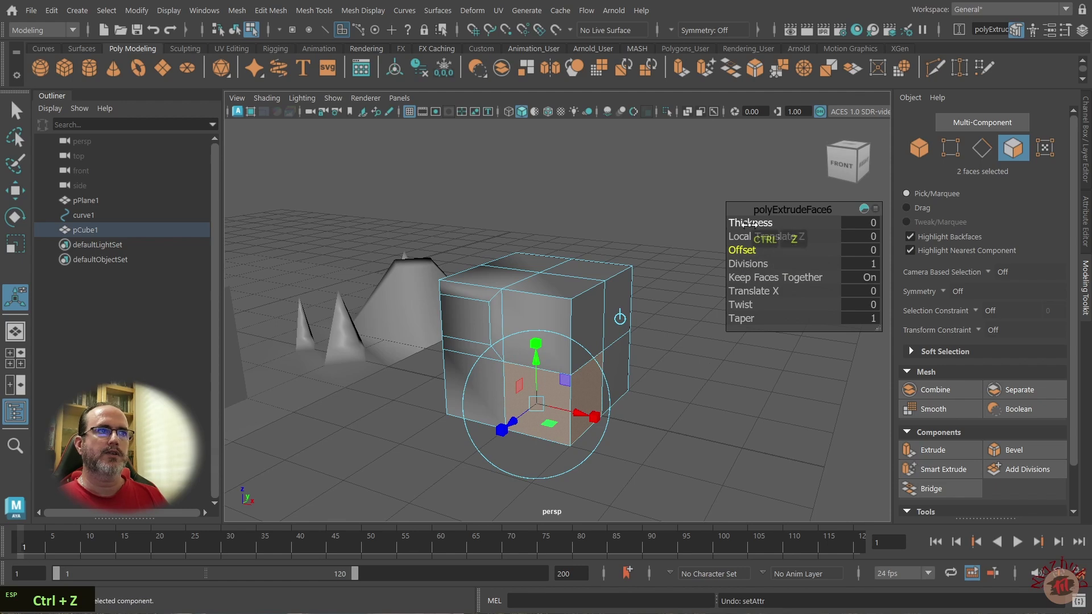
left_click_drag(745, 223, 761, 227)
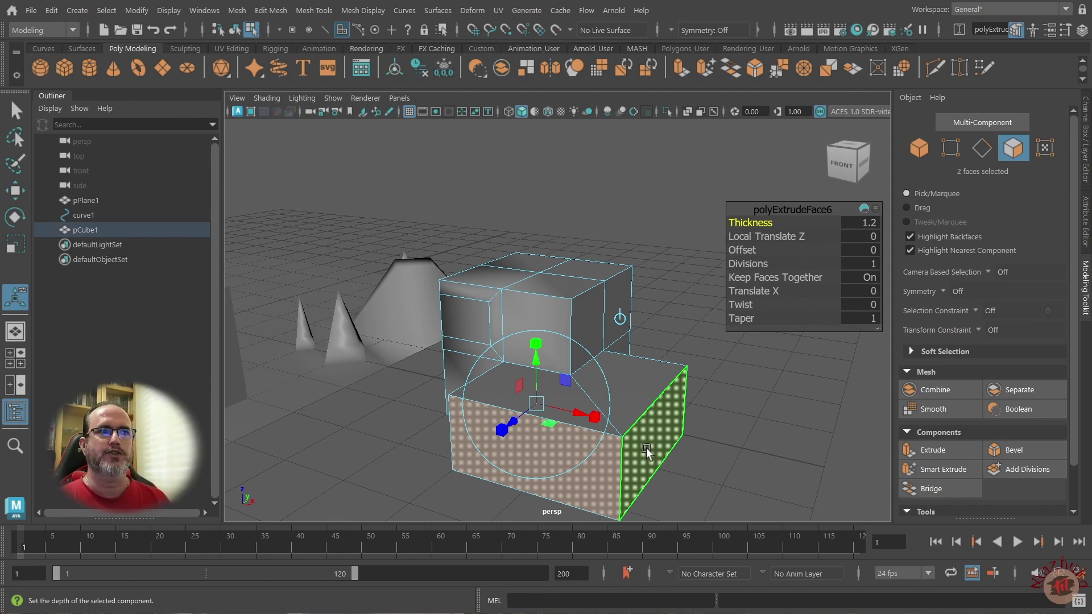
Compare the cube extrusion with Keep Faces Together off and on, and try its Translate X setting
left_click(785, 278)
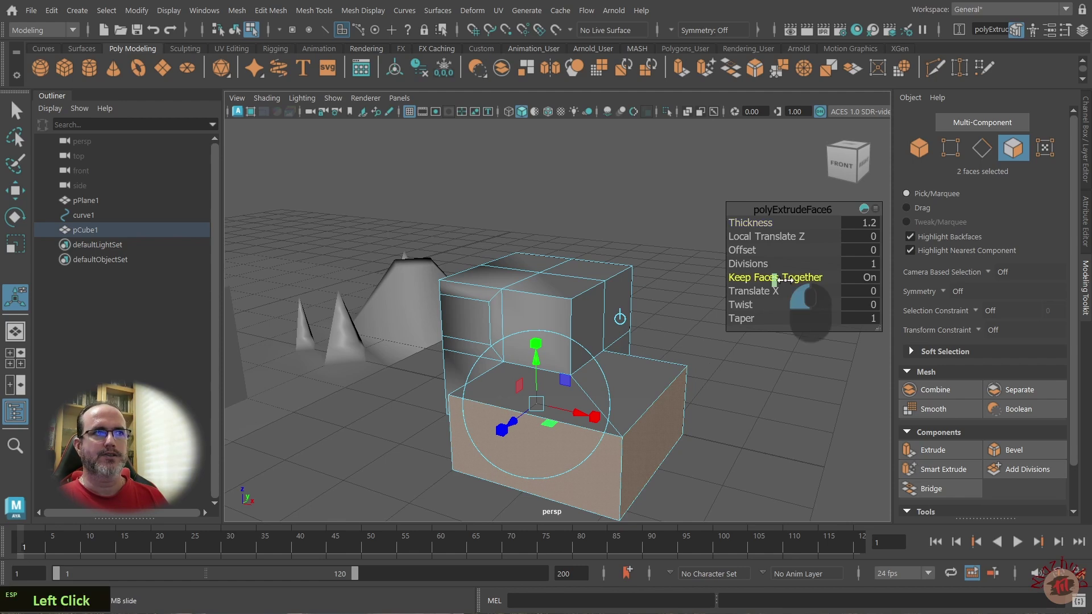
left_click_drag(783, 278, 762, 281)
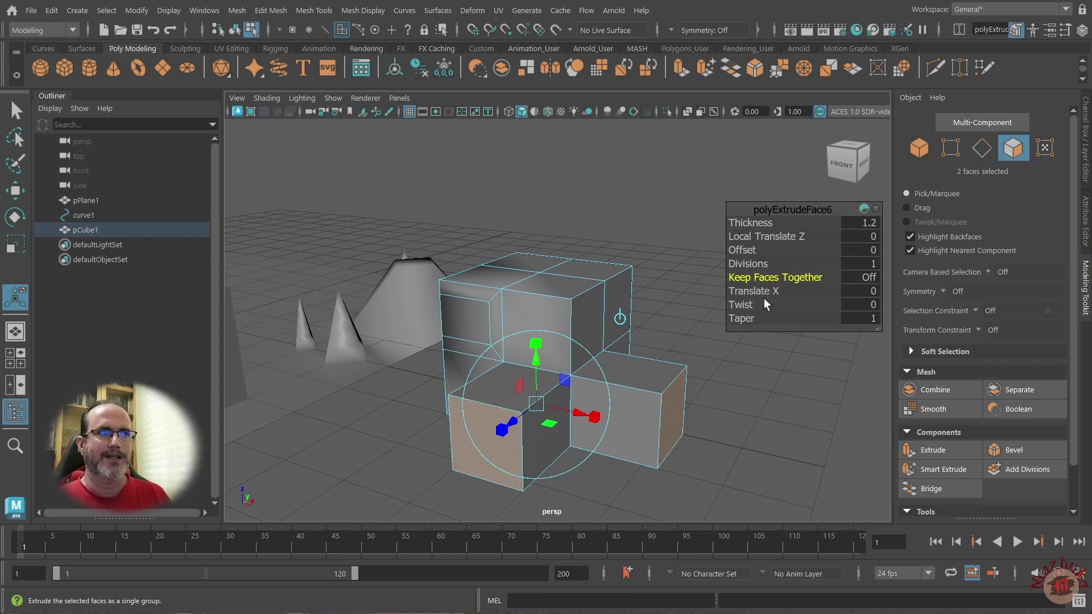
left_click_drag(789, 280, 814, 277)
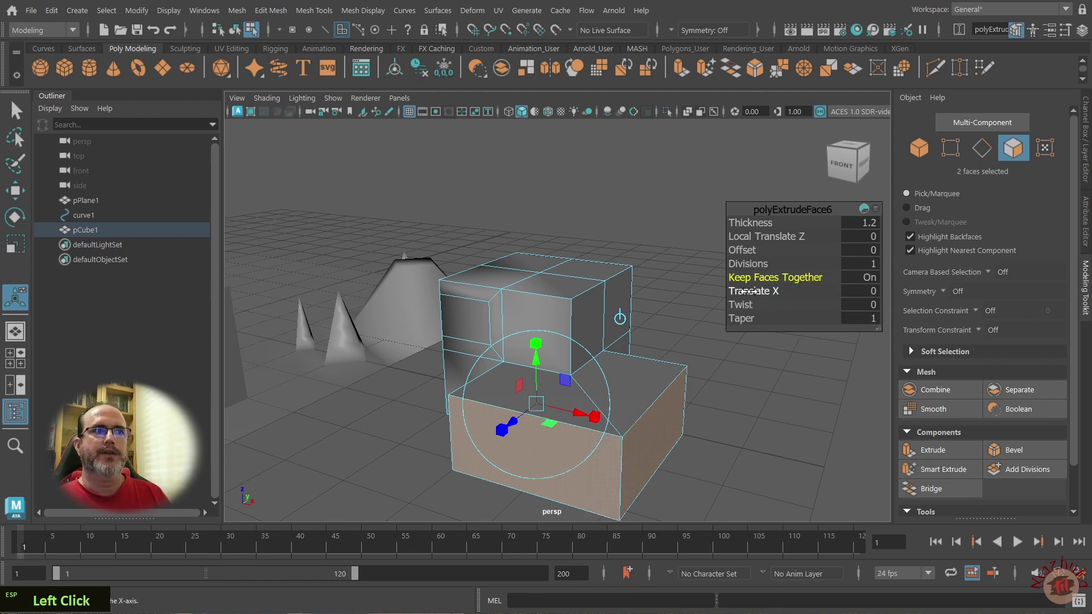
mouse_move(748, 290)
left_mouse_down()
mouse_move(765, 291)
mouse_move(754, 295)
left_mouse_up()
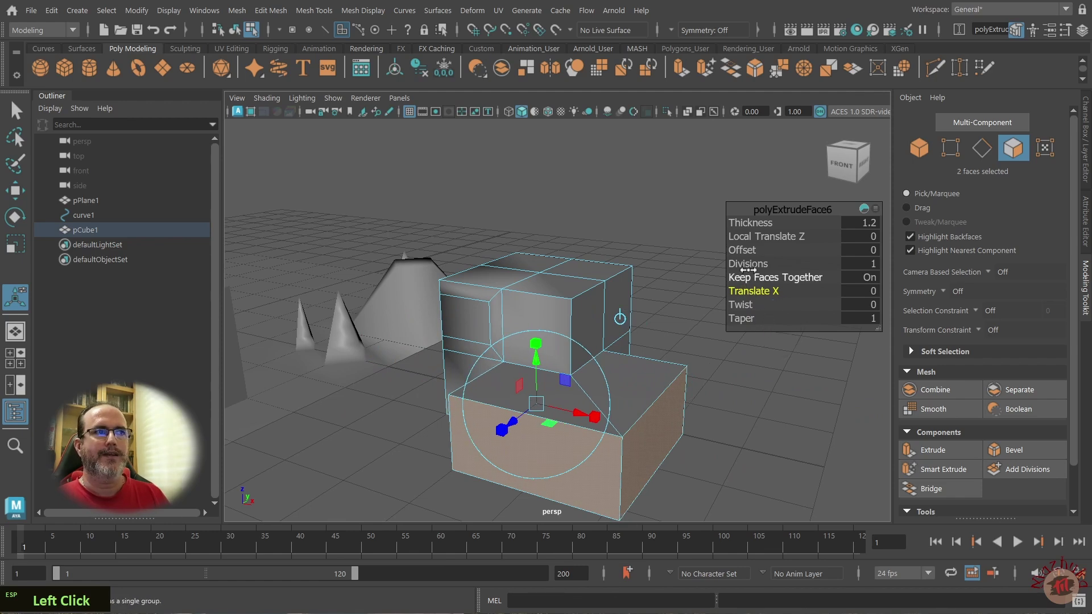
scroll(485, 355, "down", 2)
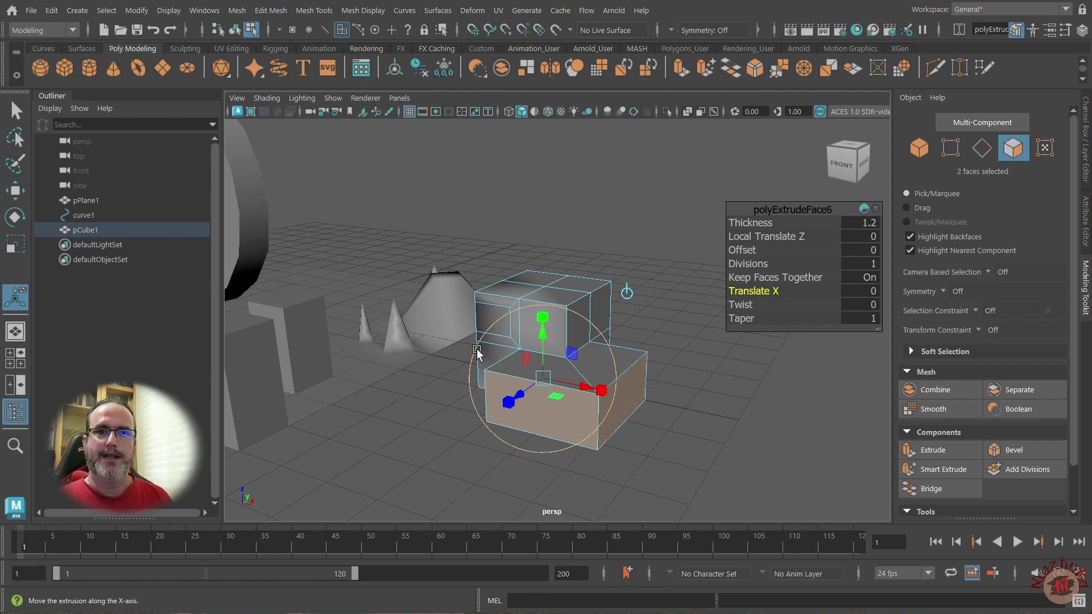
left_click(477, 349)
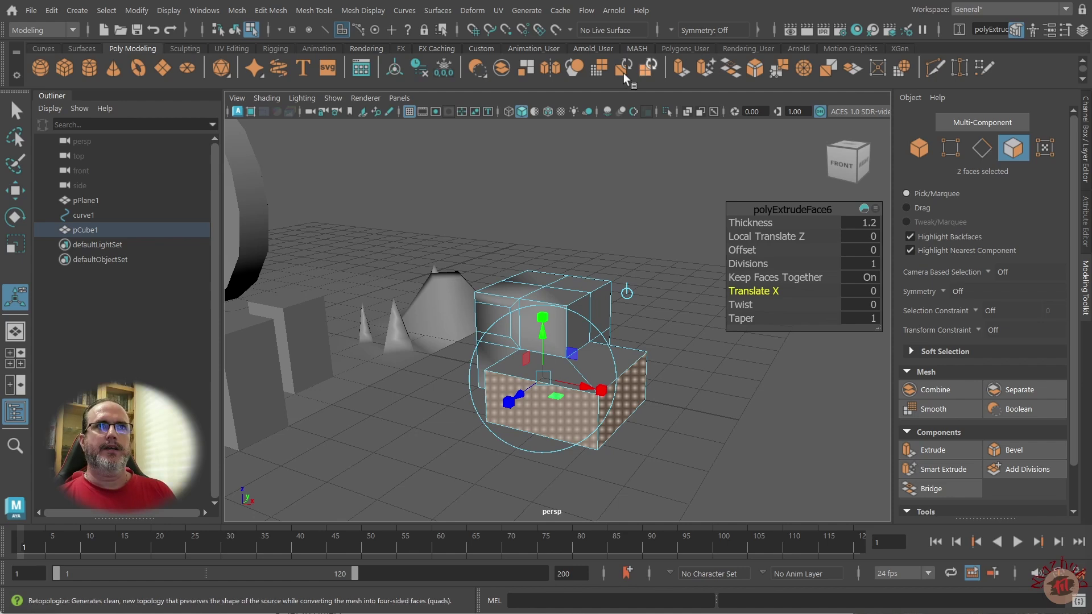
Select the inset face on the cube's upper front corner together with the narrow side face adjoining it
left_click(271, 11)
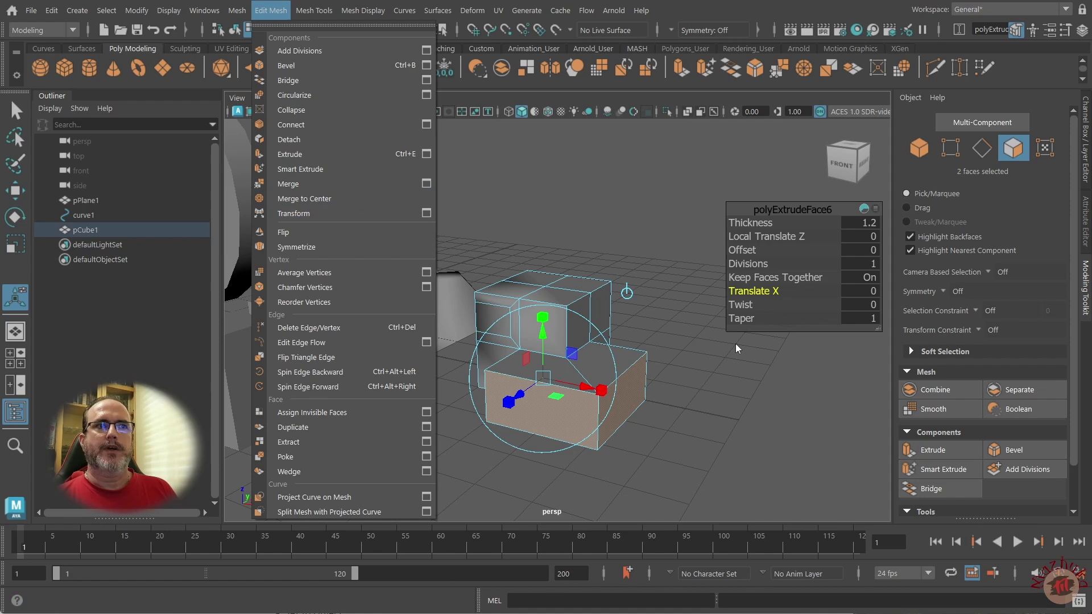
left_click(669, 326)
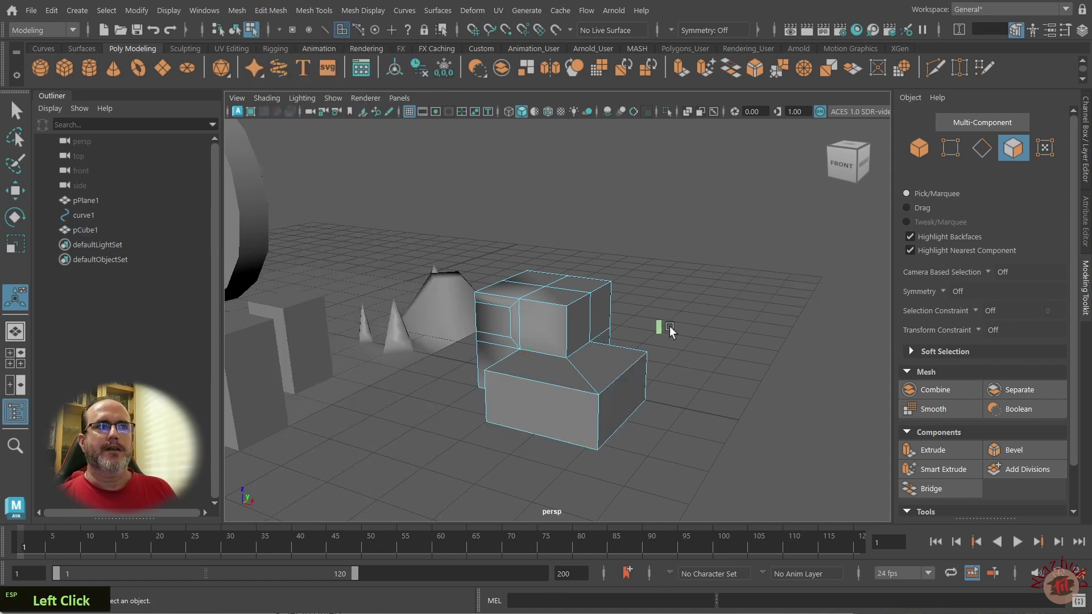
left_click(497, 318)
left_click_drag(452, 383, 485, 383, "alt")
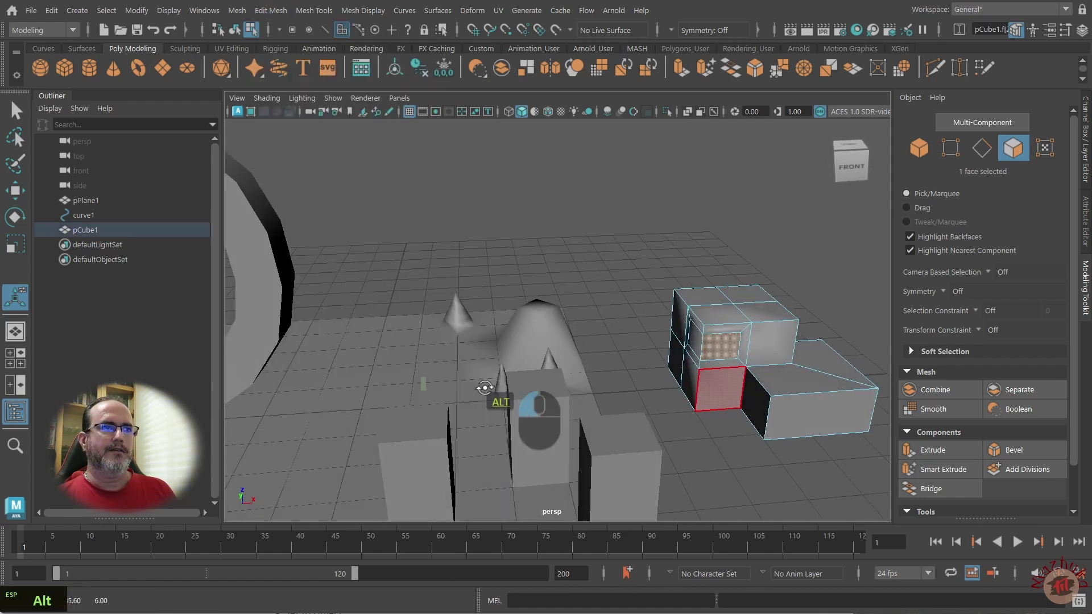
left_click(692, 344, "shift")
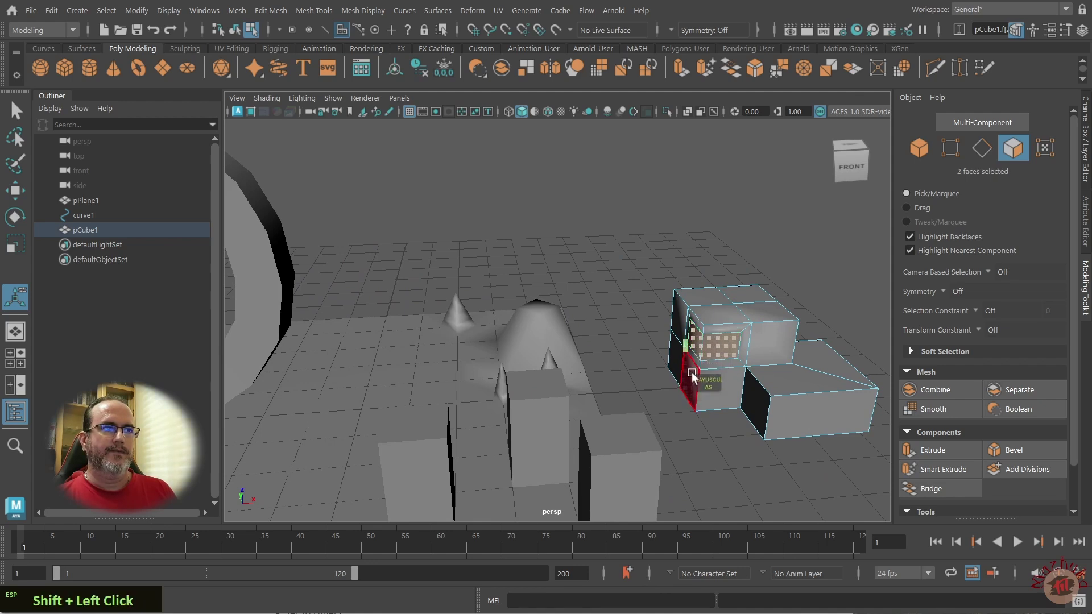
Smart Extrude the two selected faces and pull them outward so a block protrudes from the cube's corner
left_click(705, 69)
left_click_drag(639, 233, 603, 249, "alt")
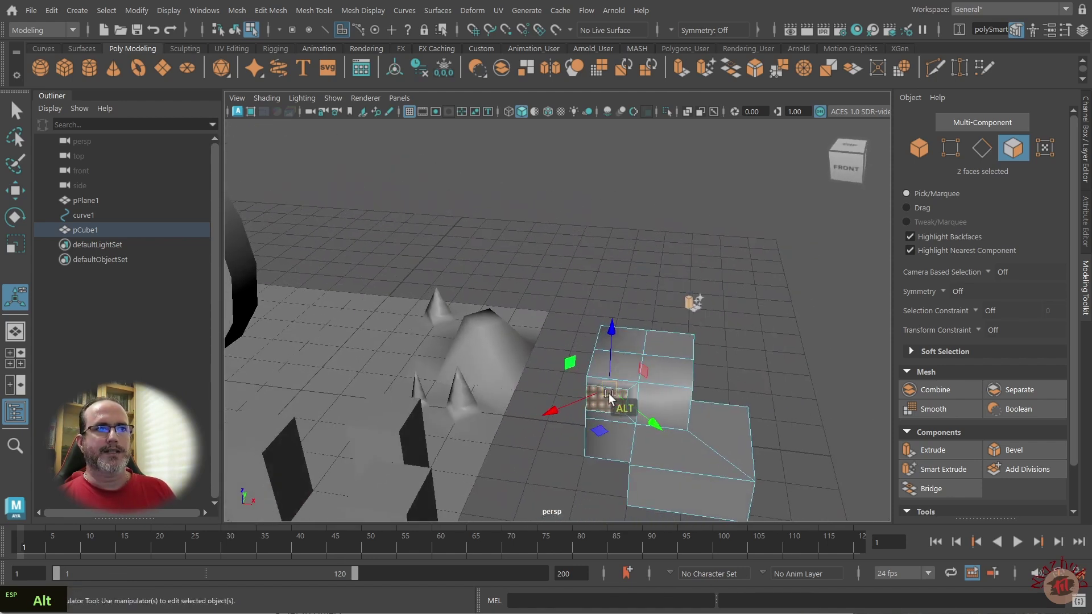
mouse_move(574, 316)
left_mouse_down("alt")
mouse_move(609, 319)
mouse_move(573, 308)
mouse_move(565, 321)
left_mouse_up("alt")
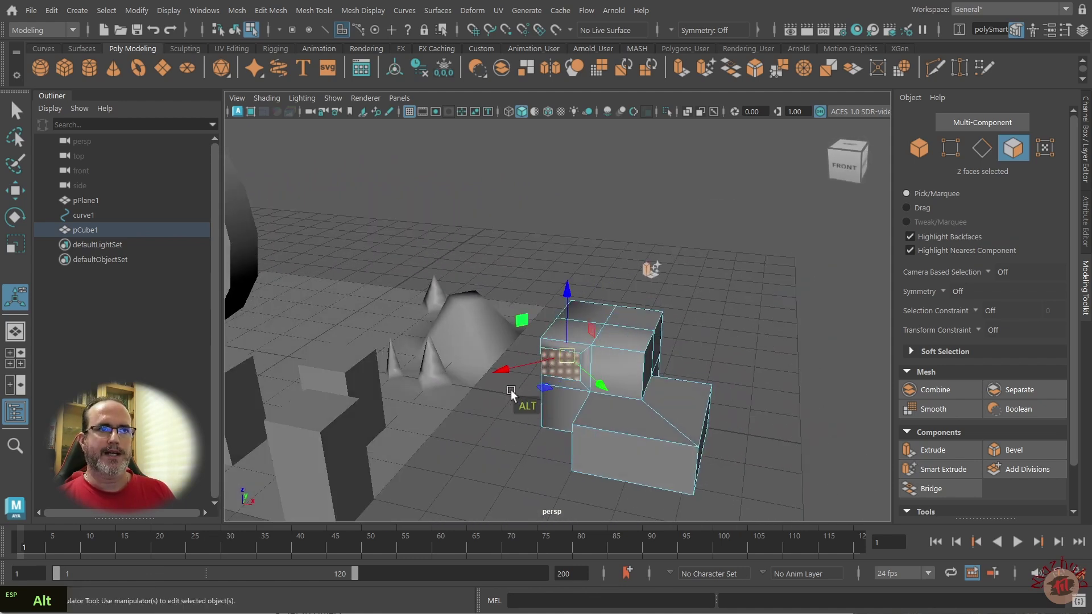
left_click_drag(500, 377, 549, 447)
left_click_drag(586, 394, 537, 408)
Smart Extrude the top face above the protruding block and push it down into the cube
mouse_move(579, 476)
left_mouse_down("alt")
mouse_move(592, 453)
mouse_move(619, 471)
mouse_move(585, 415)
mouse_move(585, 476)
left_mouse_up("alt")
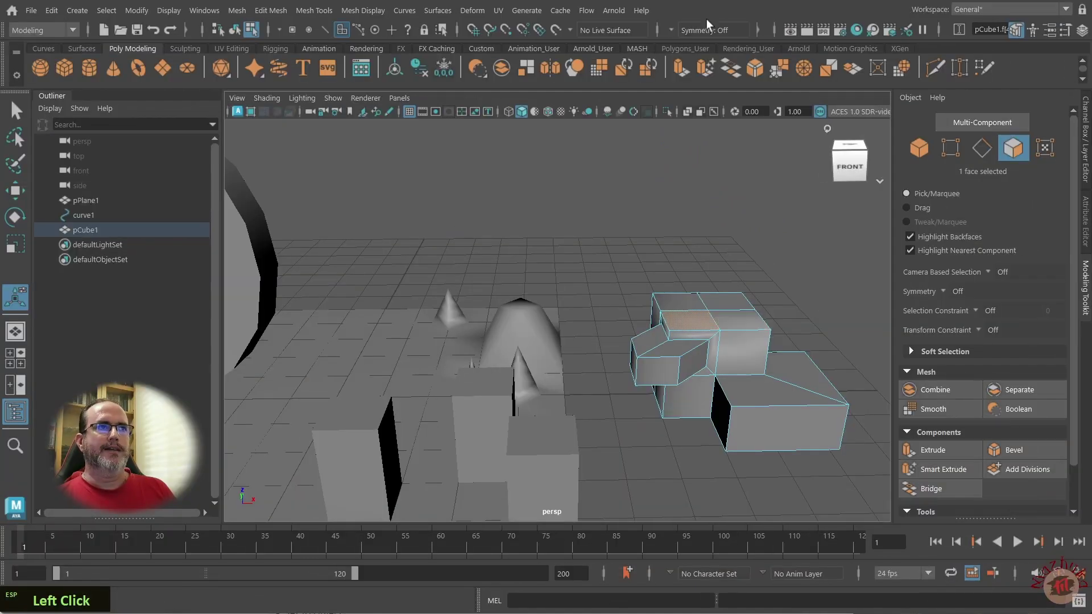
left_click(705, 67)
left_click_drag(692, 286, 645, 404)
scroll(425, 374, "up", 5, "alt")
left_click_drag(425, 374, 464, 389, "alt")
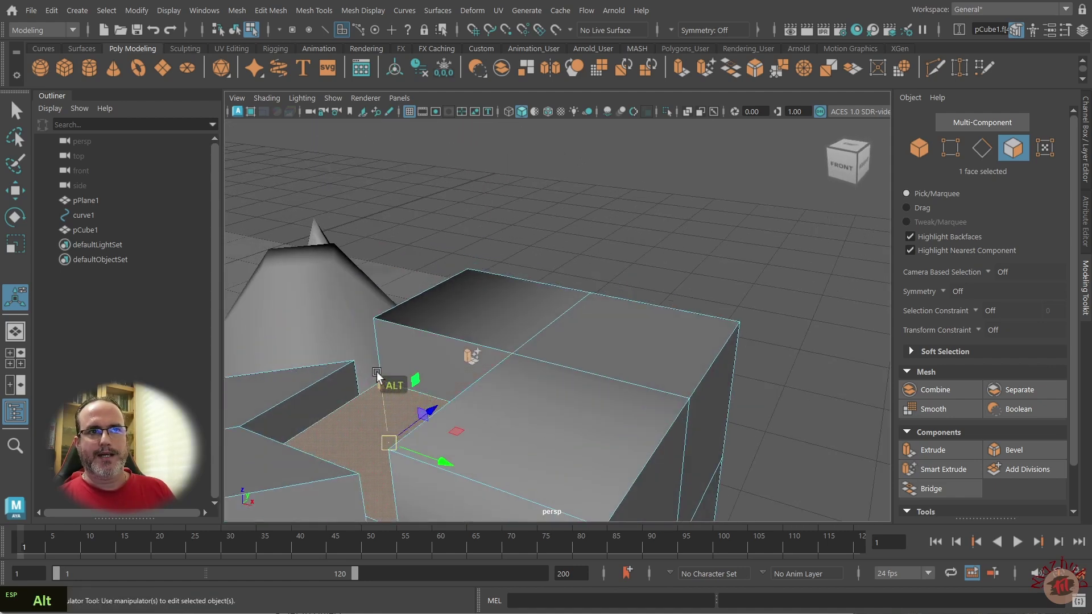
left_click_drag(367, 387, 367, 416, "alt")
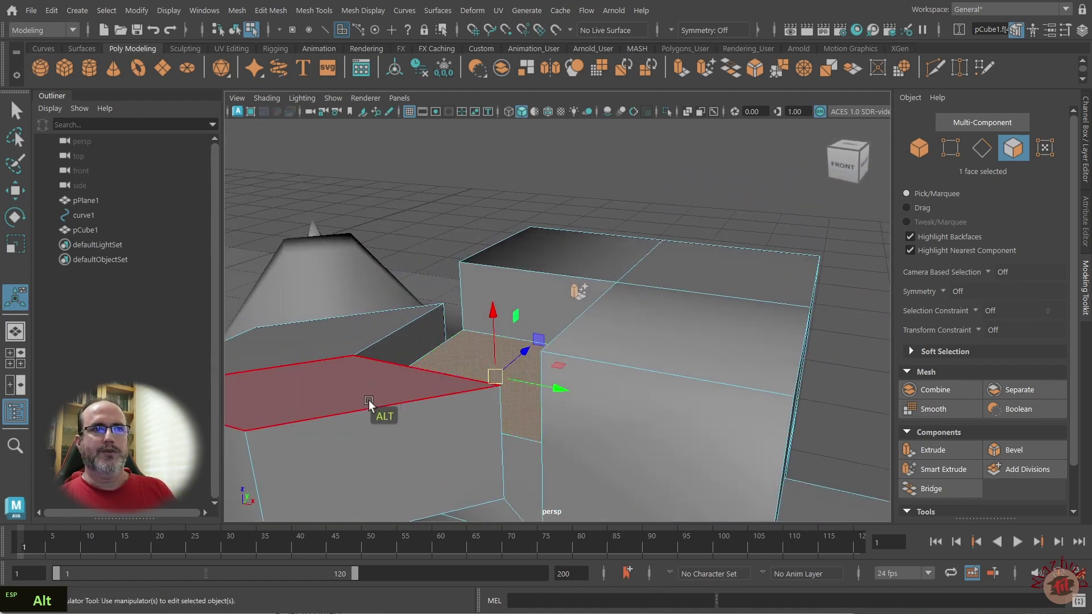
Smart Extrude the inner side face of the protruding block and move it to carve a notch through the block
left_click(394, 357)
left_click(705, 70)
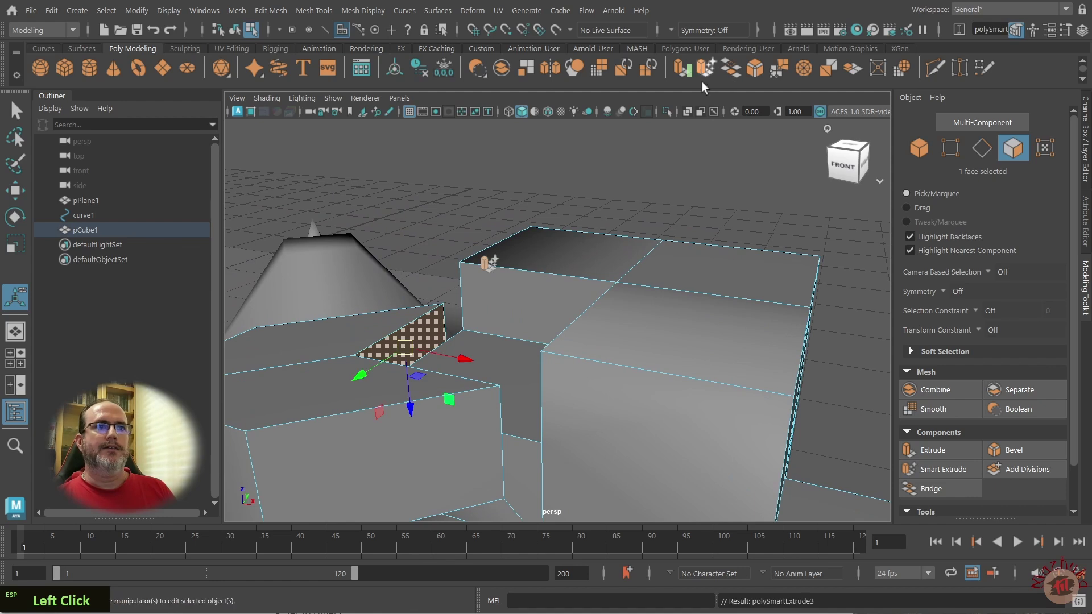
left_click_drag(360, 378, 331, 393)
left_click_drag(440, 376, 550, 252)
scroll(578, 341, "down", 5)
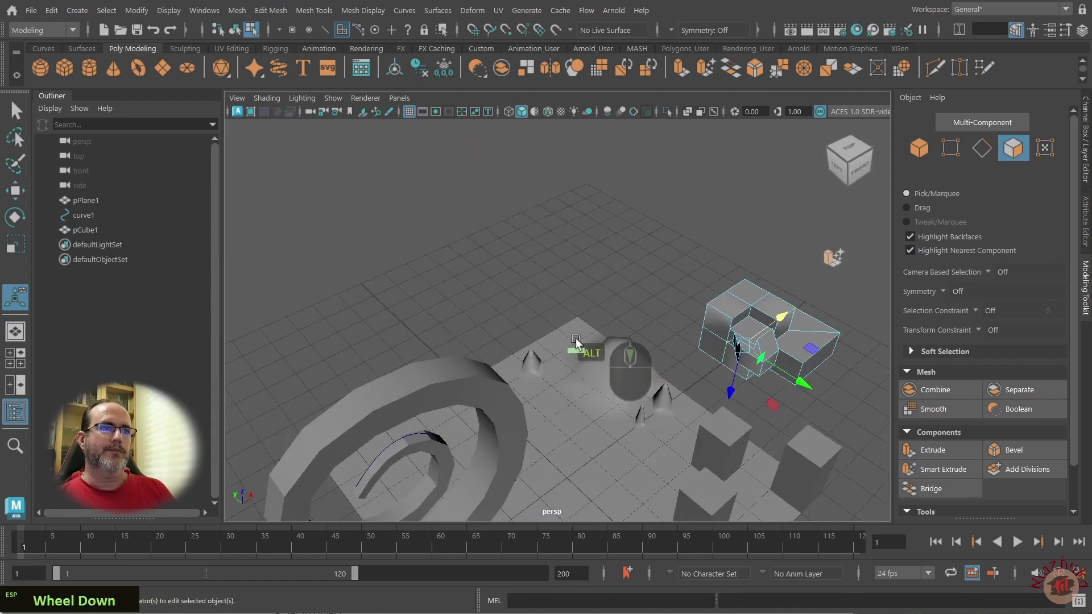
Switch to edge selection and select a top edge at the cube's intact upper corner beside the notched block
left_click_drag(578, 341, 685, 188, "alt")
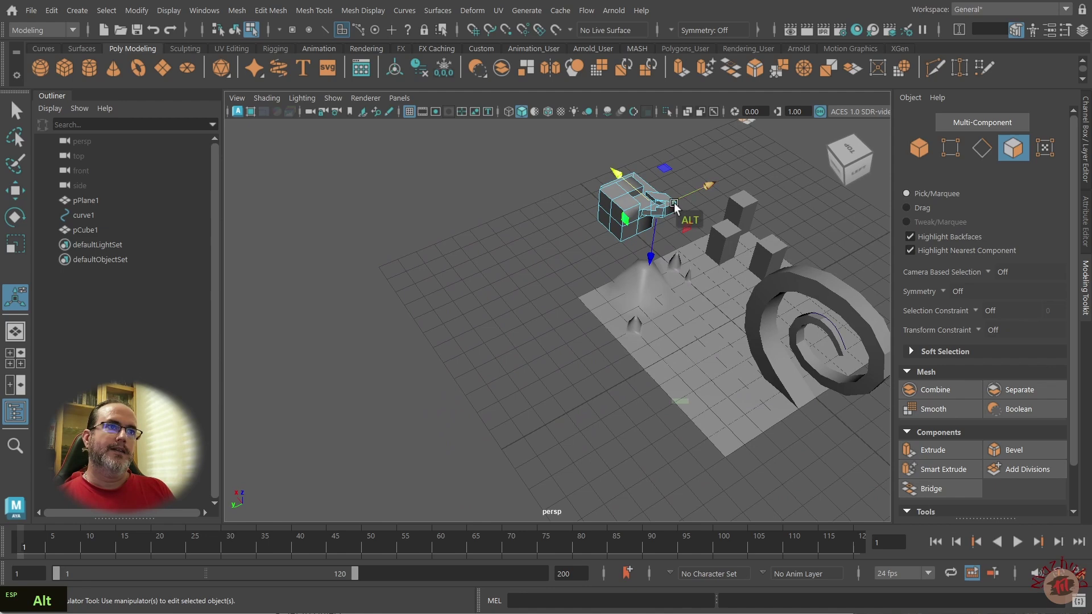
scroll(669, 233, "up", 5)
left_click(665, 204)
middle_click_drag(670, 153, 568, 322, "alt")
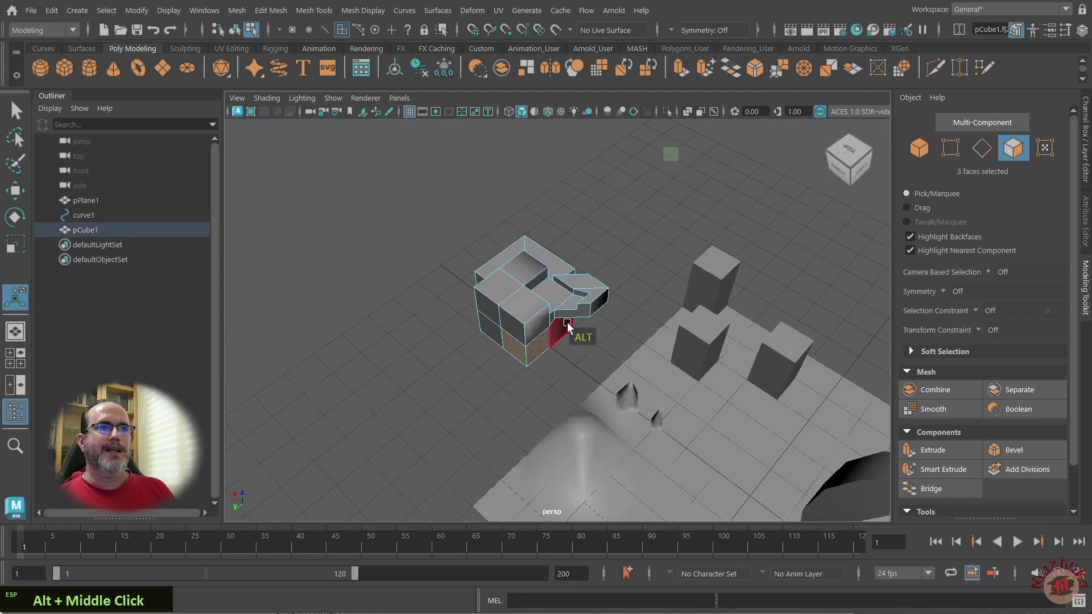
scroll(567, 322, "up", 5)
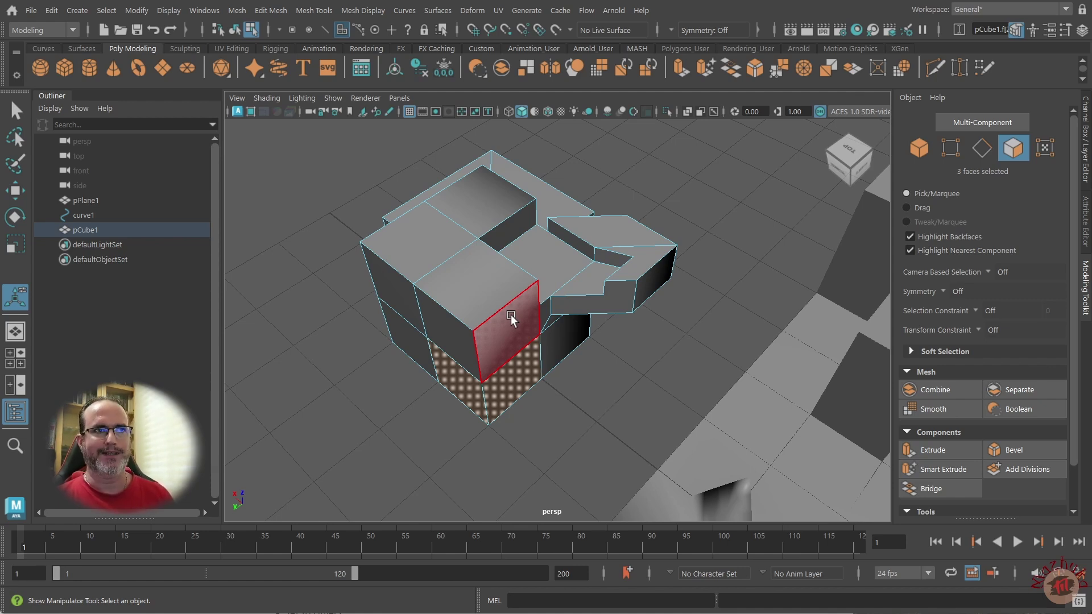
right_click_drag(511, 316, 506, 277)
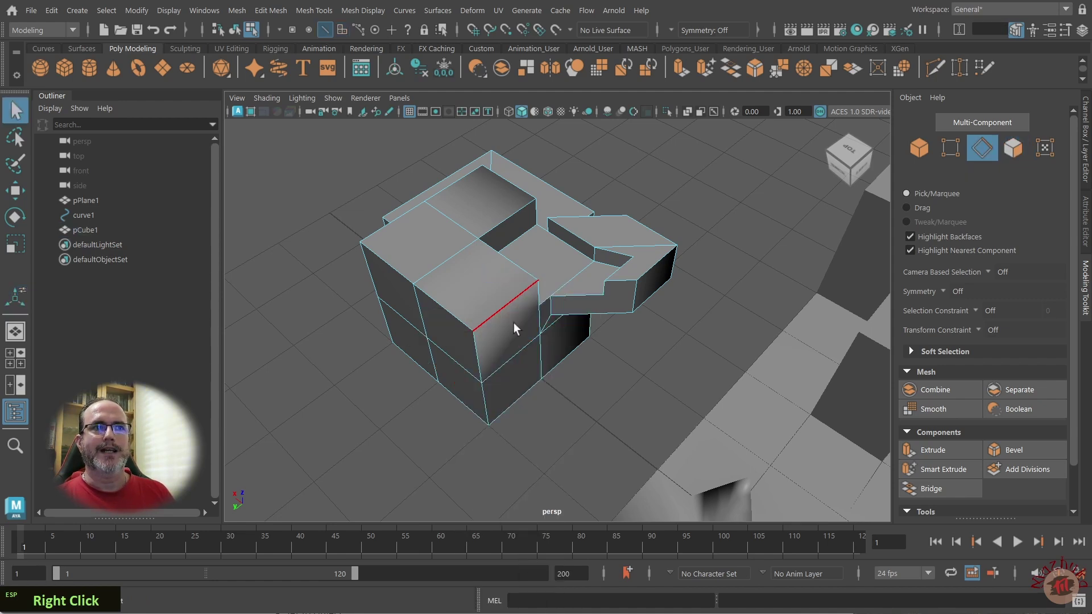
left_click(483, 322)
Smart Extrude the selected edge and push its adjoining top and side faces inward to cut into the cube's corner
left_click_drag(512, 341, 729, 85, "alt")
left_click(705, 68)
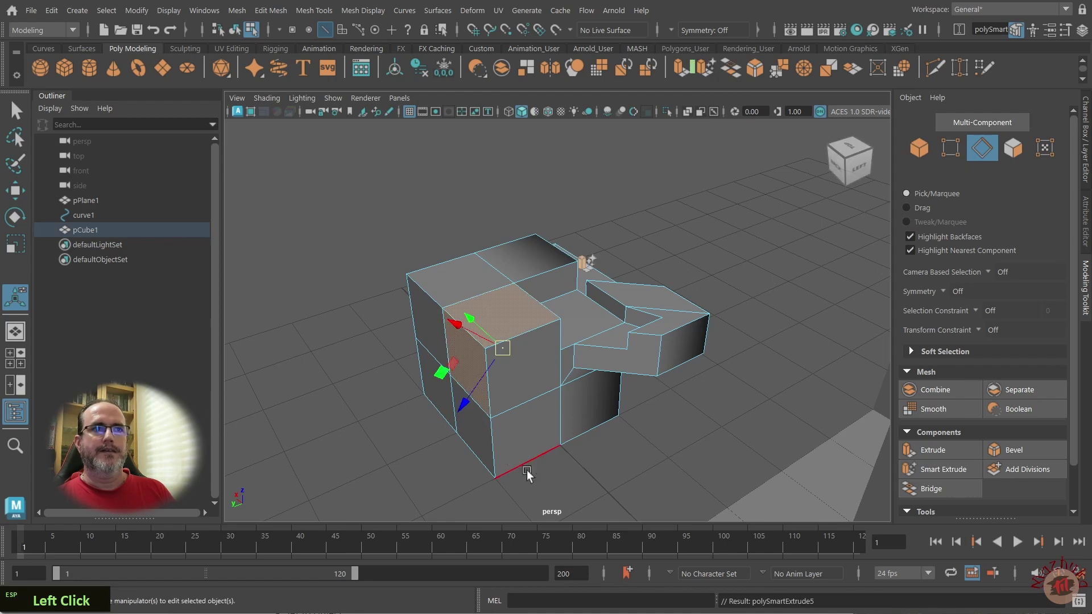
left_click_drag(455, 331, 511, 387)
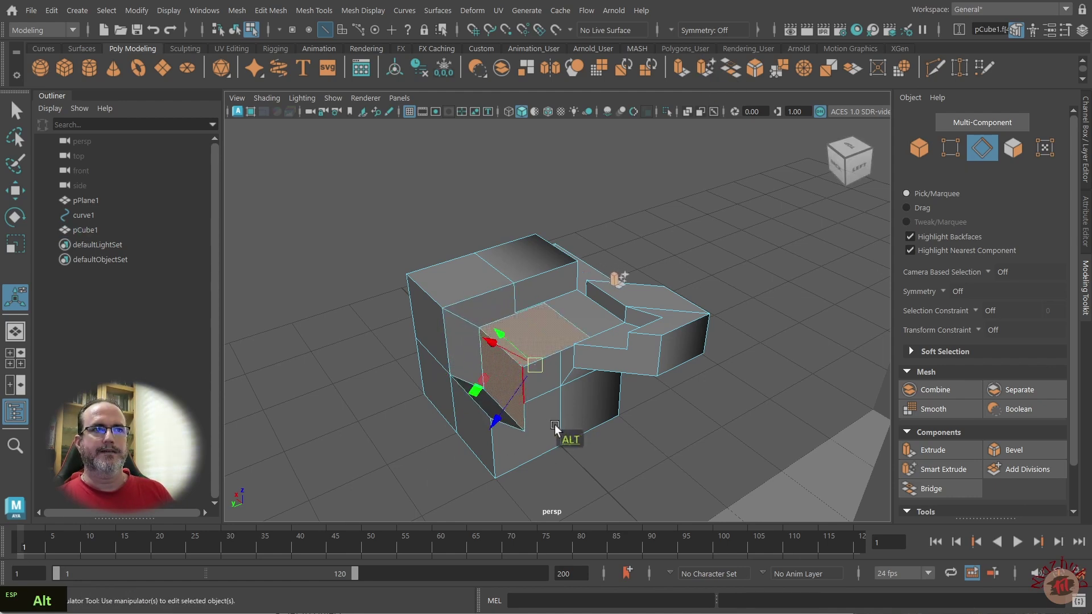
left_click_drag(544, 424, 597, 383, "alt")
left_click(535, 442)
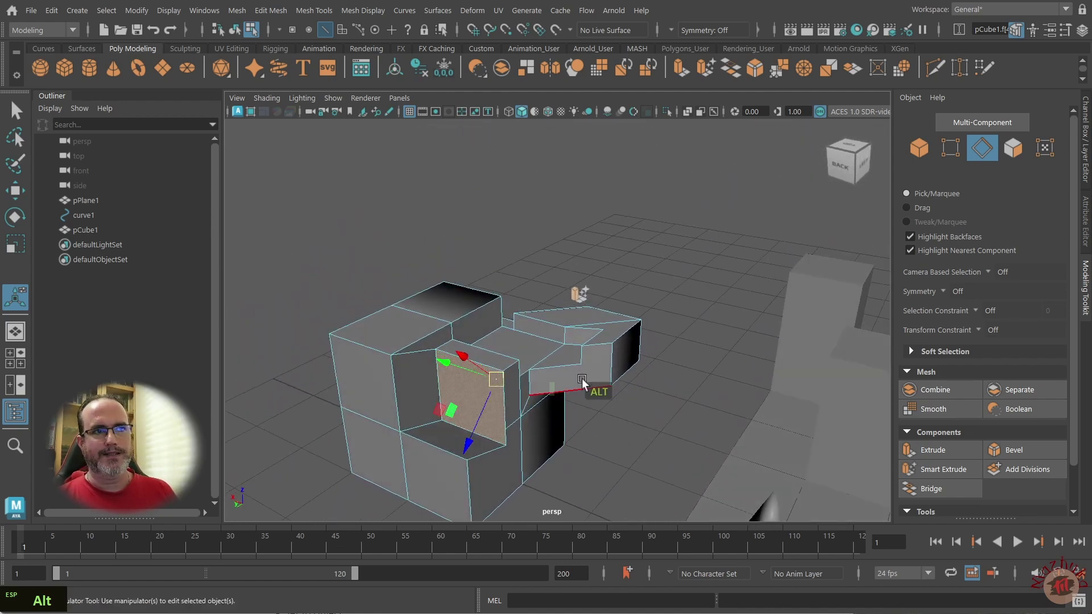